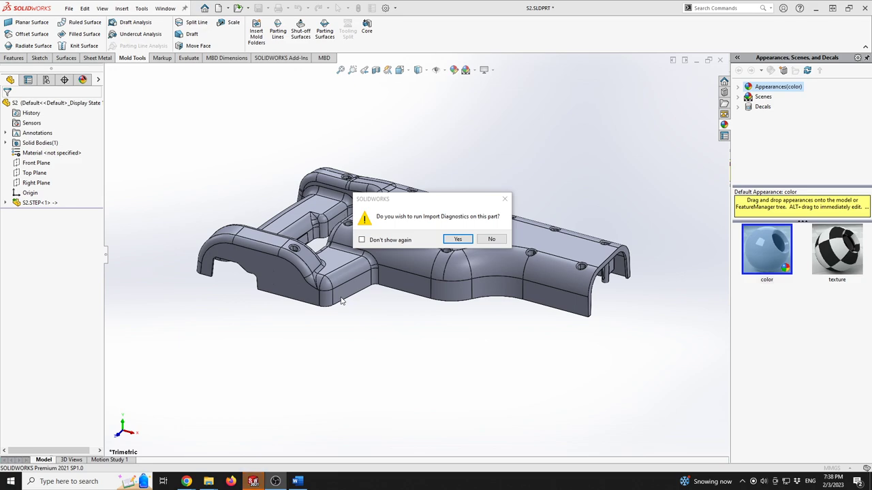
# - Decline Import Diagnostics for the imported part and display the model shaded with edges
pyautogui.moveTo(453, 202); pyautogui.dragTo(449, 164)
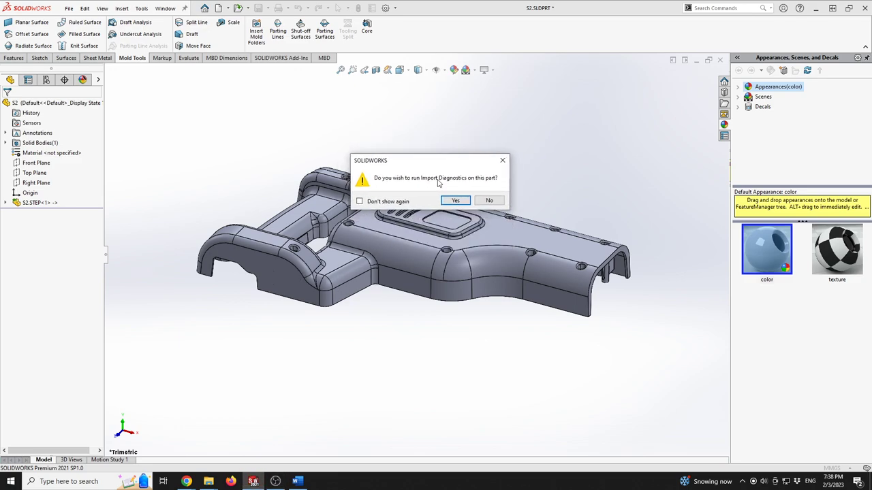
pyautogui.click(489, 202)
pyautogui.scroll(-2, 380, 234)
pyautogui.moveTo(379, 233); pyautogui.dragTo(358, 213, button='middle')
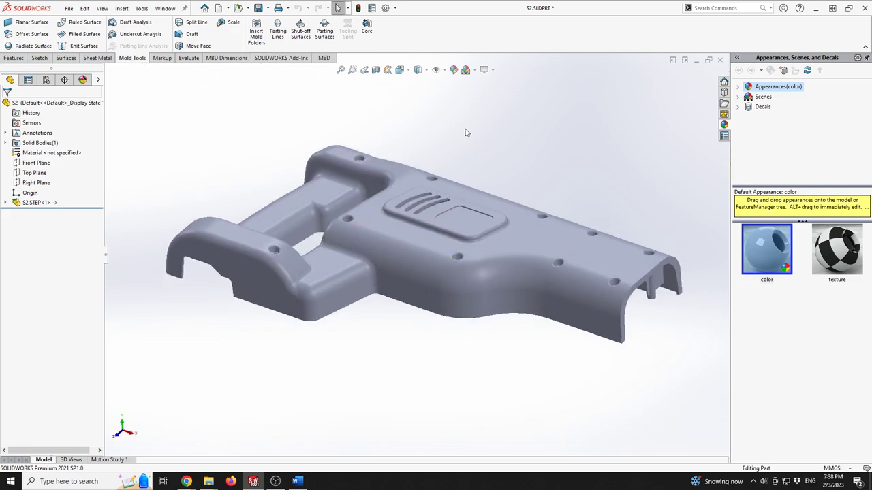
pyautogui.moveTo(422, 125); pyautogui.dragTo(413, 97, button='middle')
pyautogui.moveTo(419, 74)
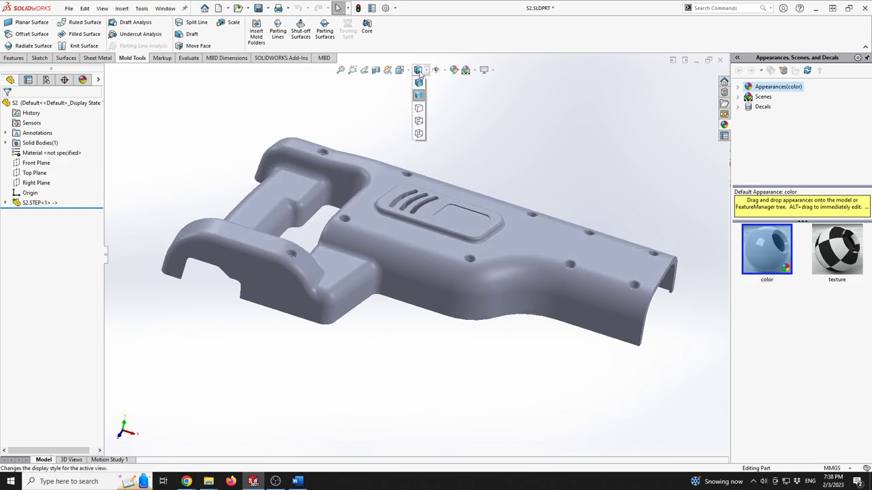
pyautogui.click(418, 83)
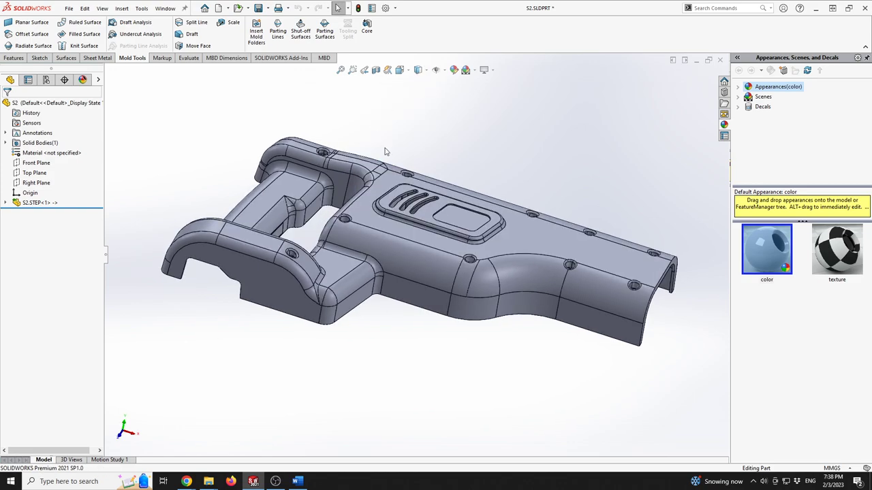
# - Measure the housing's overall length between the open front end face and the small face at the end of the handle
pyautogui.click(185, 58)
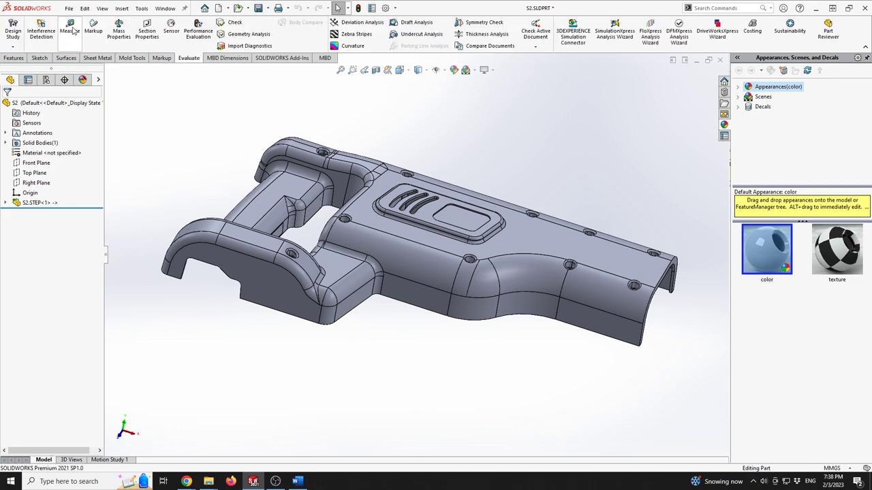
pyautogui.click(70, 31)
pyautogui.scroll(-3, 657, 276)
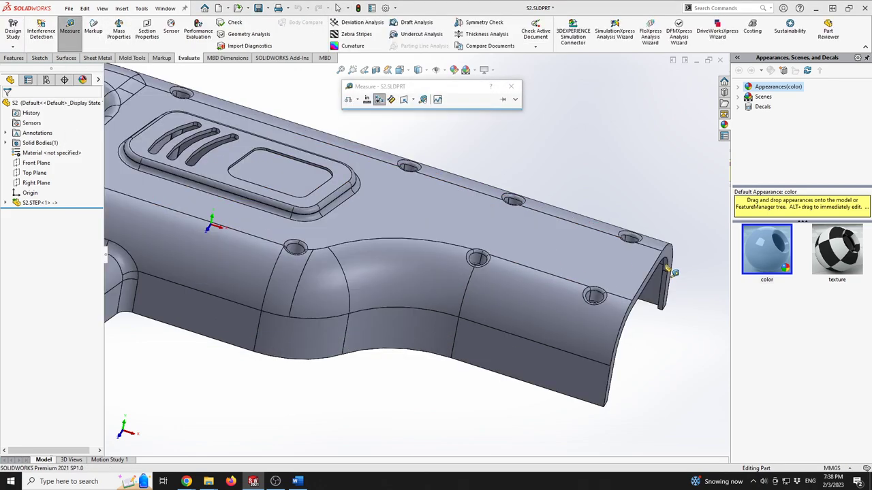
pyautogui.click(669, 256)
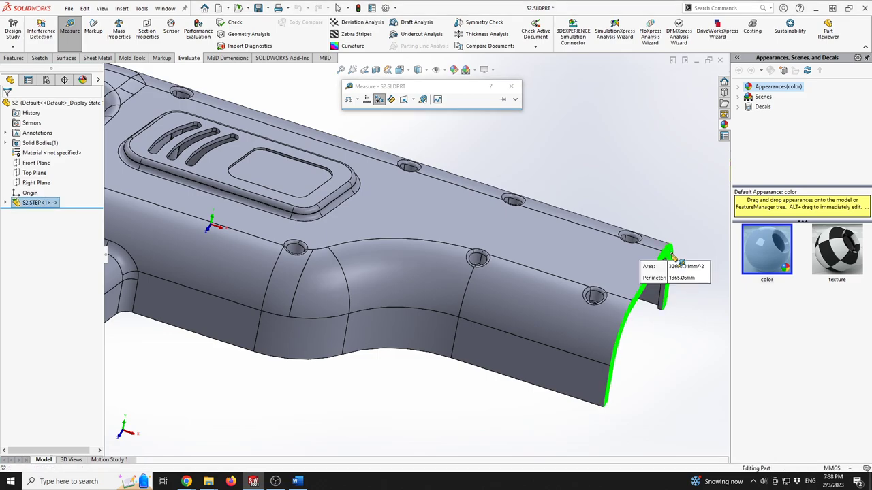
pyautogui.scroll(6, 671, 256)
pyautogui.moveTo(188, 249); pyautogui.dragTo(279, 279, button='middle')
pyautogui.scroll(-6, 330, 293)
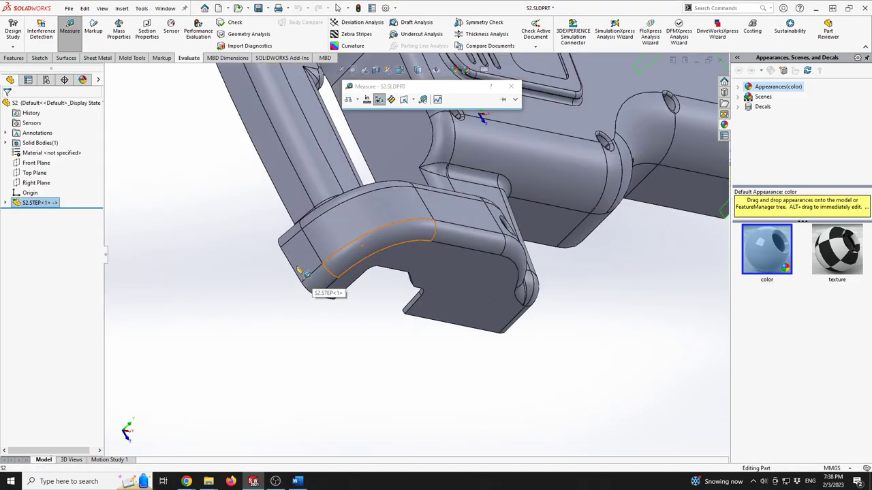
pyautogui.click(300, 271)
pyautogui.scroll(4, 462, 258)
pyautogui.moveTo(462, 259); pyautogui.dragTo(443, 300, button='middle')
pyautogui.doubleClick(413, 312)
pyautogui.hotkey('ctrl', 'c')
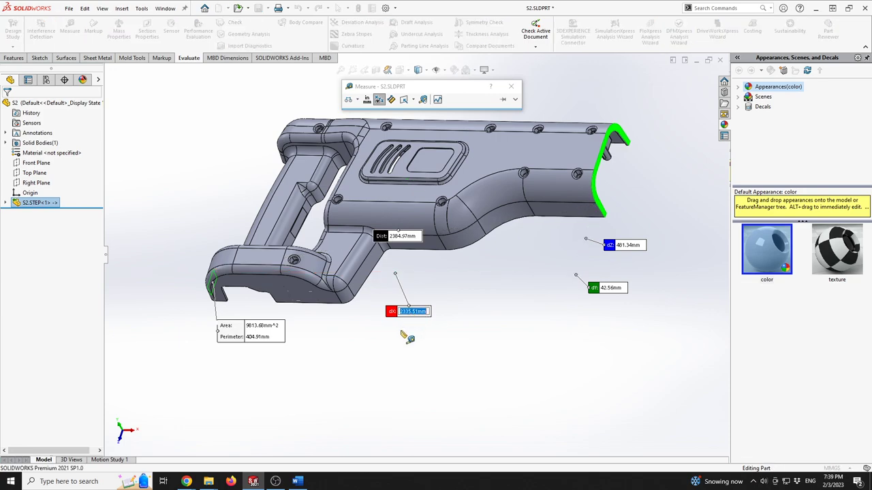
pyautogui.press('Escape')
pyautogui.press('Escape')
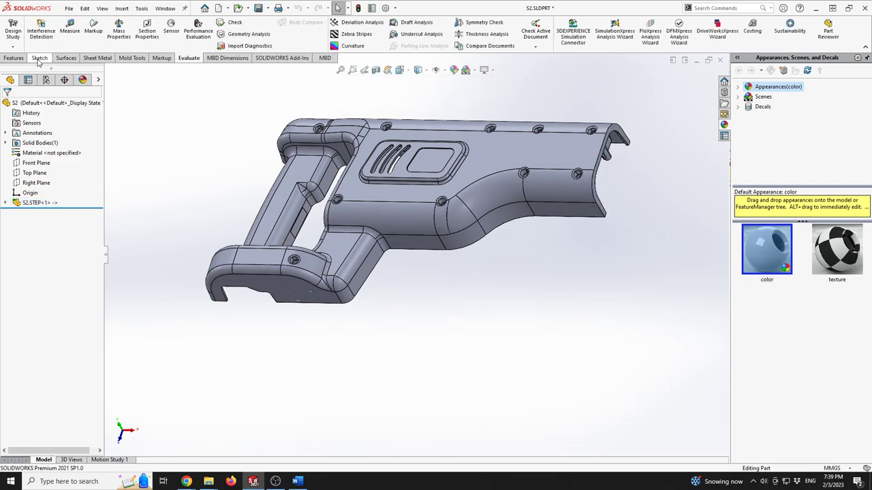
# - Scale the body uniformly about its centroid by a factor of 450/2335.51
pyautogui.click(131, 58)
pyautogui.click(233, 25)
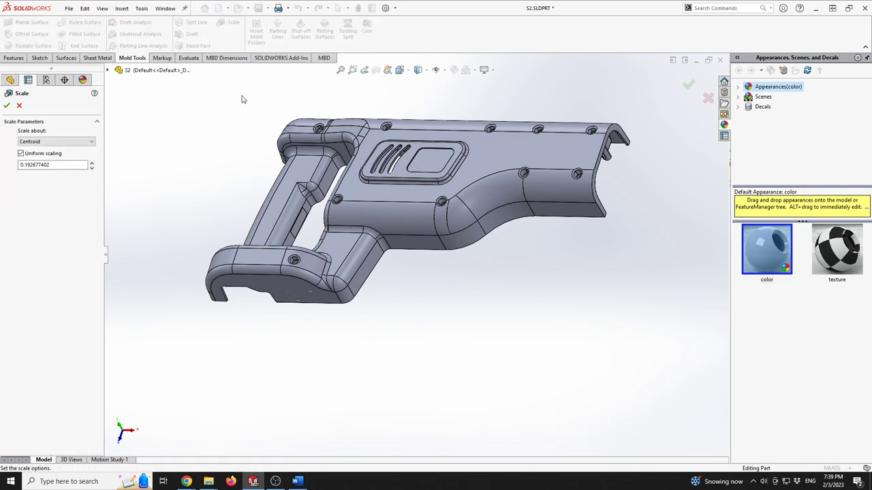
pyautogui.doubleClick(38, 164)
pyautogui.press('BackSpace')
pyautogui.hotkey('ctrl', 'v')
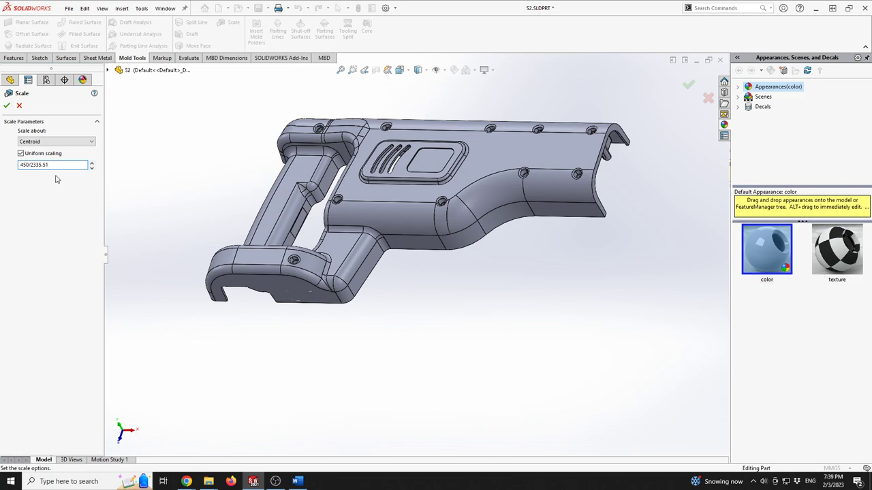
pyautogui.press('Tab')
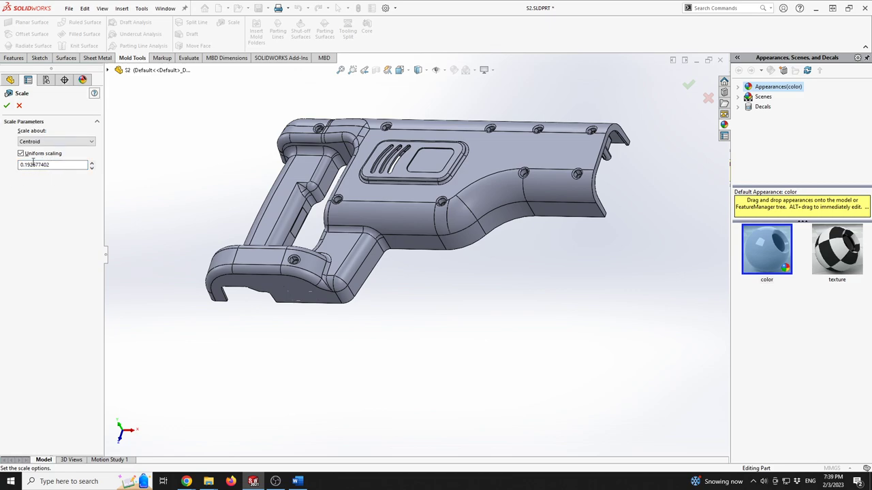
pyautogui.doubleClick(32, 164)
pyautogui.click(6, 104)
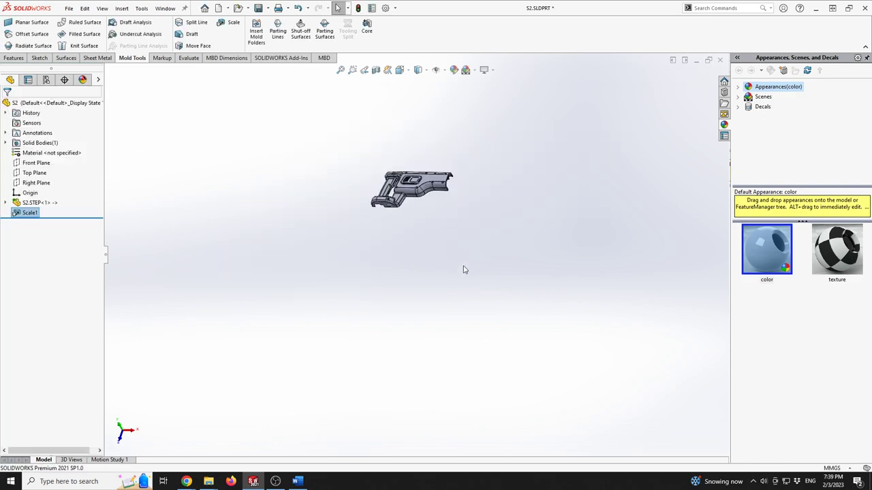
# - Measure the scaled housing's length between the open front end face and the face at the handle's end
pyautogui.scroll(-6, 418, 194)
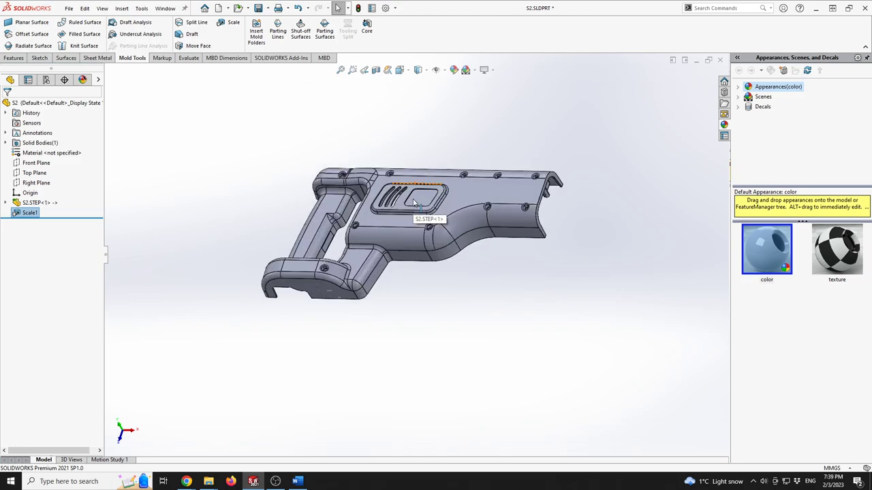
pyautogui.scroll(-5, 416, 203)
pyautogui.scroll(4, 408, 205)
pyautogui.moveTo(401, 204); pyautogui.dragTo(395, 253, button='middle')
pyautogui.scroll(-3, 394, 253)
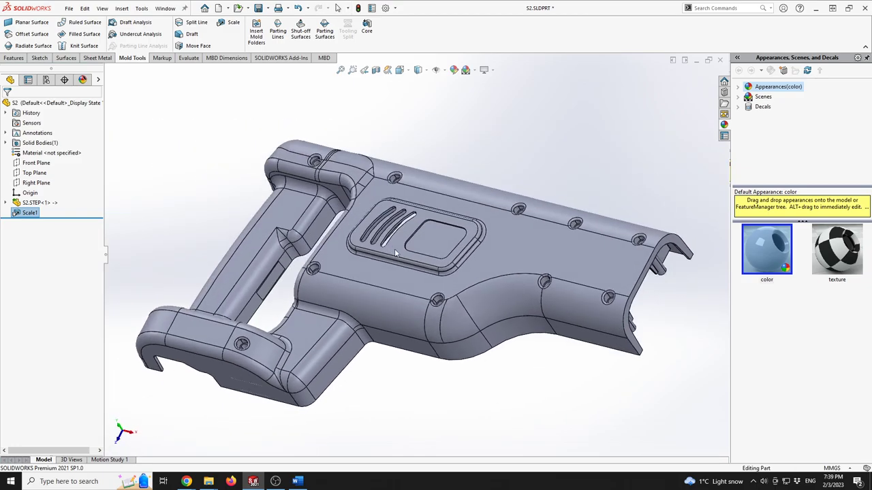
pyautogui.click(188, 58)
pyautogui.click(70, 31)
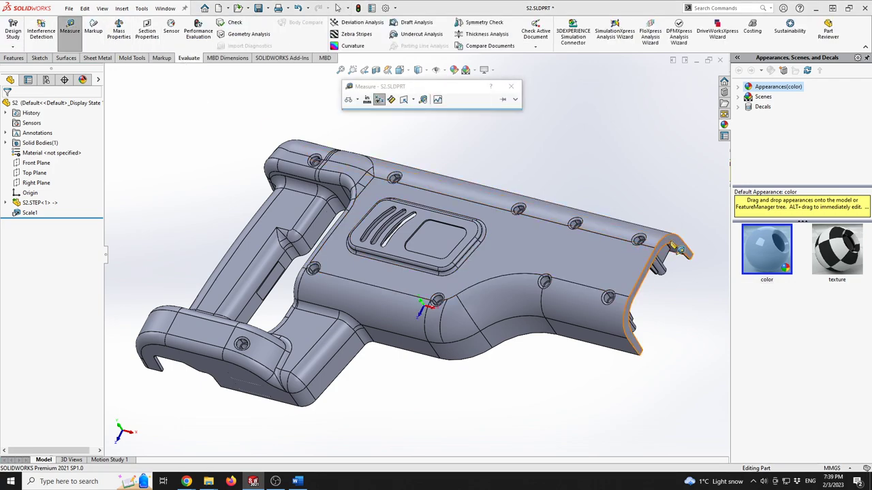
pyautogui.click(674, 246)
pyautogui.scroll(3, 674, 247)
pyautogui.moveTo(674, 246); pyautogui.dragTo(407, 409, button='middle')
pyautogui.click(325, 304)
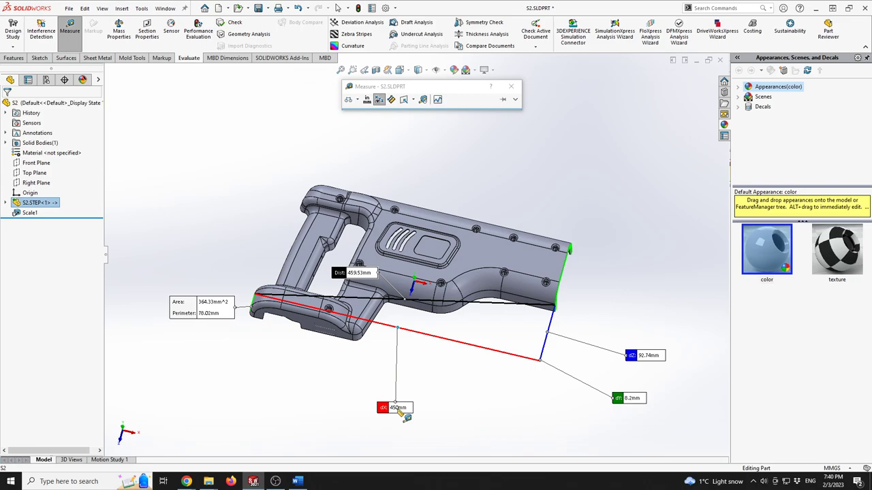
pyautogui.press('Escape')
# - Examine the properties of the plastics Nylon 101 and PET in the material library without applying a material
pyautogui.rightClick(33, 143)
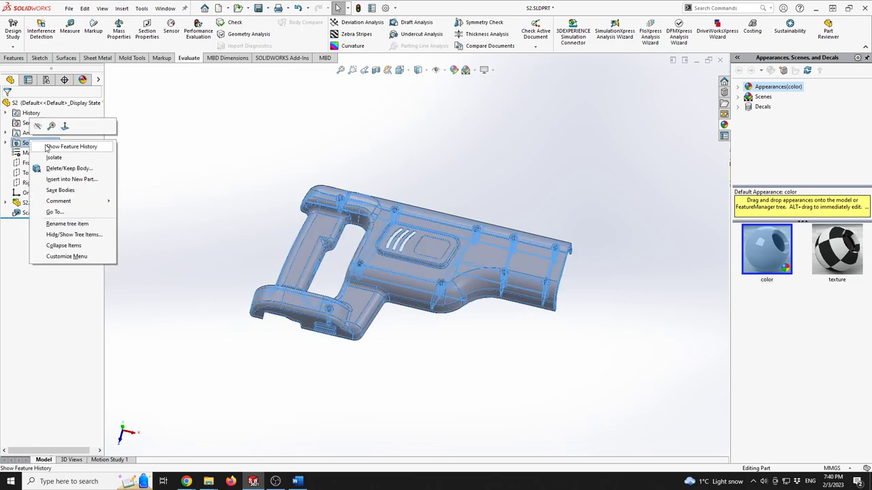
pyautogui.click(258, 182)
pyautogui.rightClick(66, 155)
pyautogui.click(80, 158)
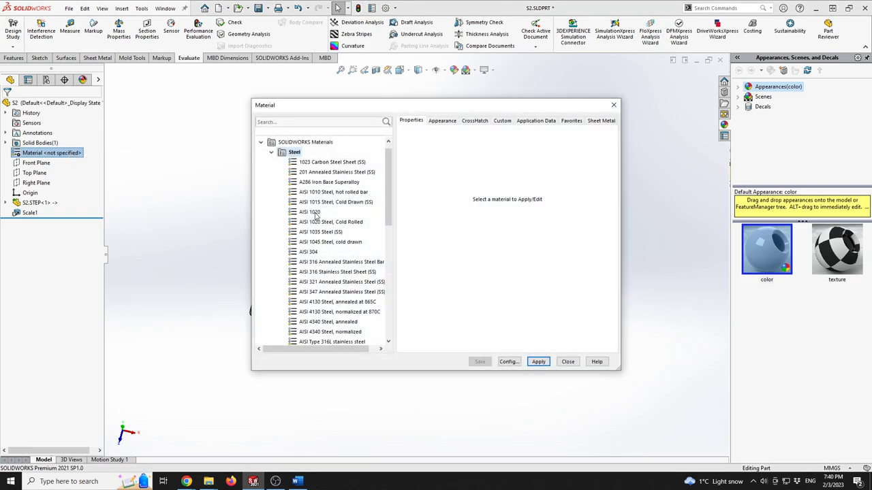
pyautogui.click(271, 152)
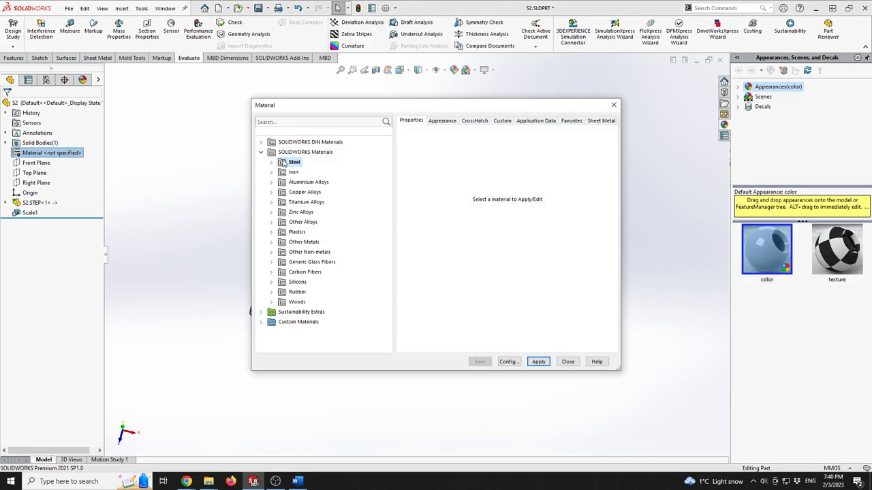
pyautogui.click(291, 232)
pyautogui.click(272, 233)
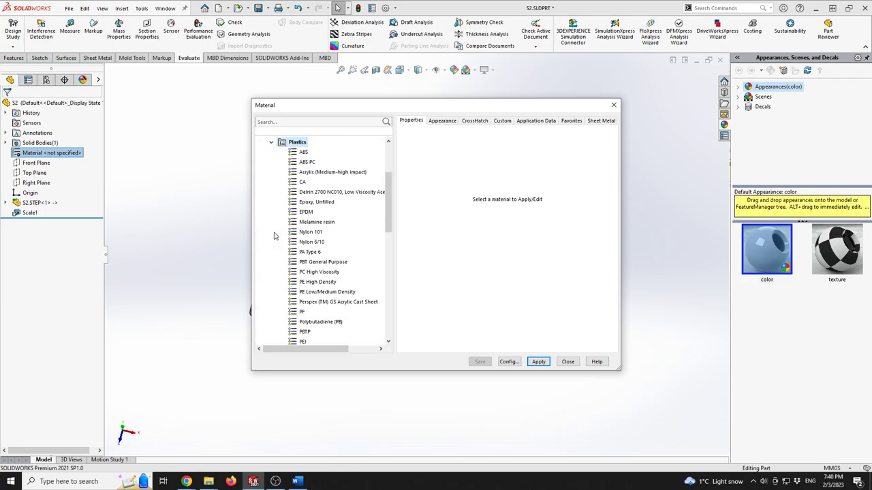
pyautogui.click(324, 232)
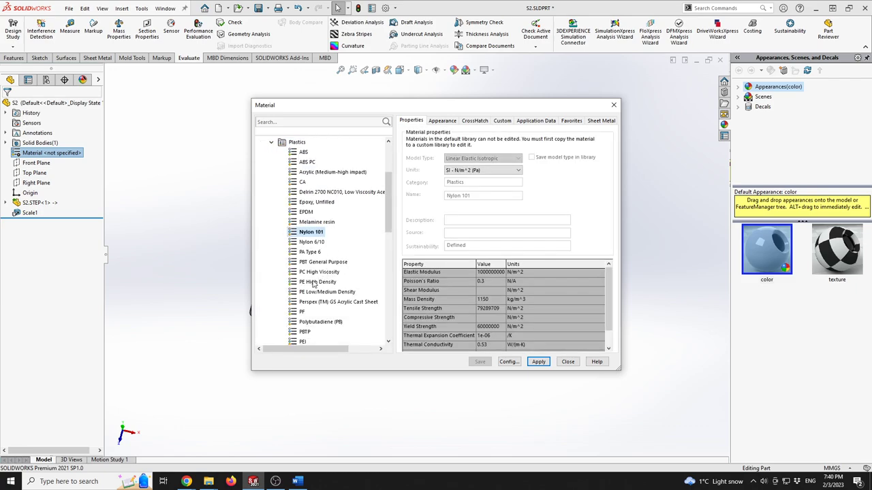
pyautogui.scroll(-6, 316, 303)
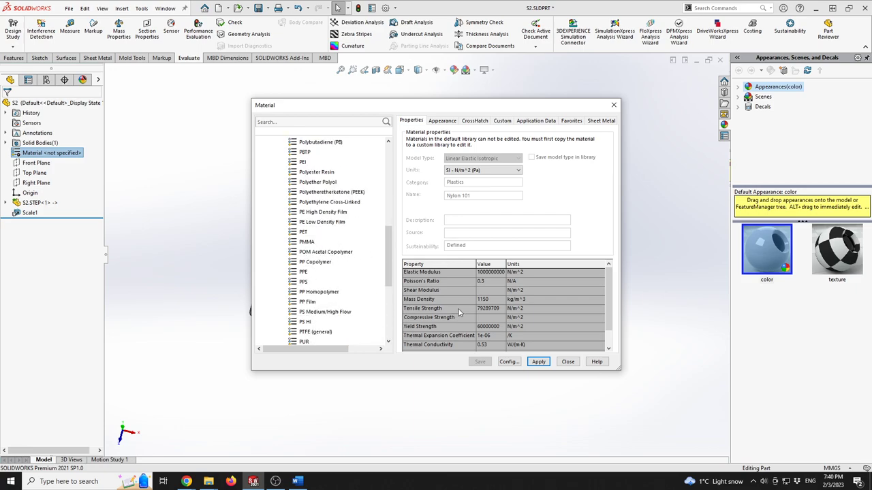
pyautogui.moveTo(610, 298)
pyautogui.mouseDown()
pyautogui.moveTo(610, 336)
pyautogui.moveTo(605, 286)
pyautogui.mouseUp()
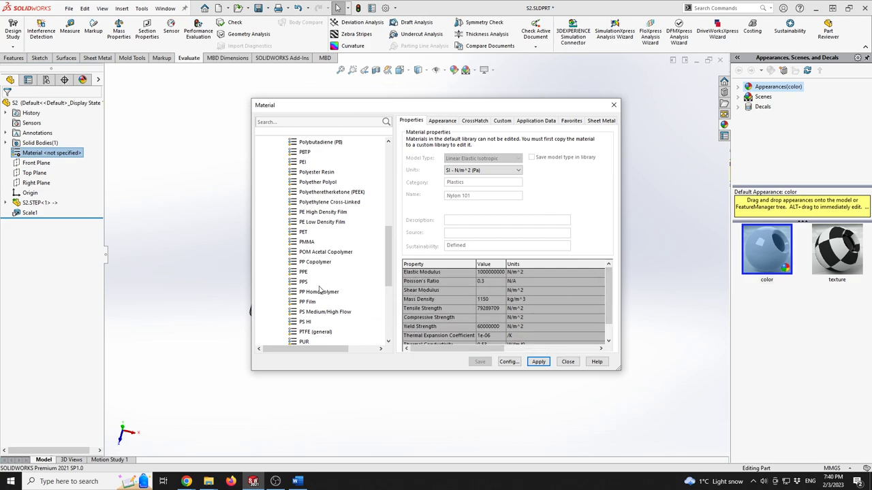
pyautogui.click(313, 233)
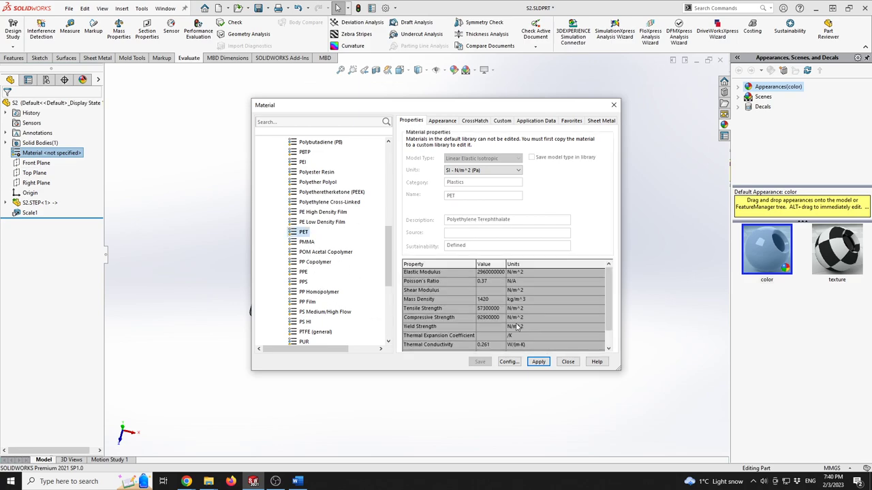
pyautogui.click(567, 361)
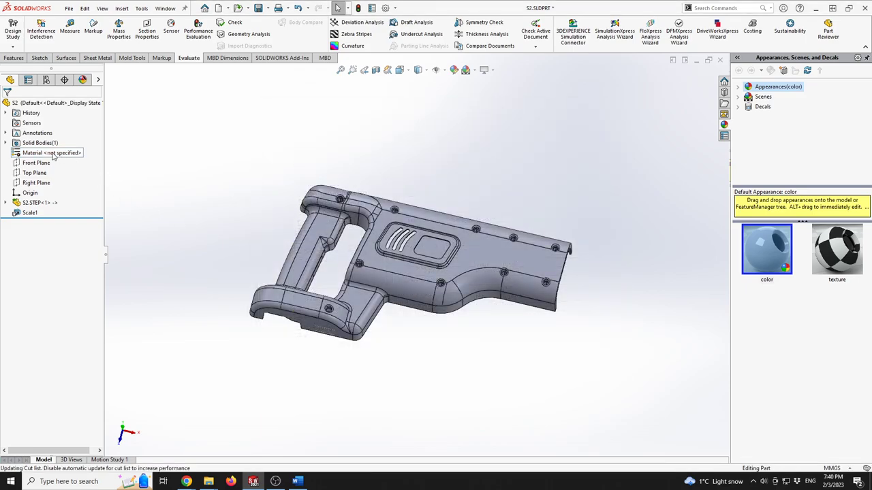
# - Start a Parting Line with the Top Plane as pull direction and run its draft analysis at 1.00 degree
pyautogui.moveTo(427, 209); pyautogui.dragTo(439, 268, button='middle')
pyautogui.scroll(-2, 439, 268)
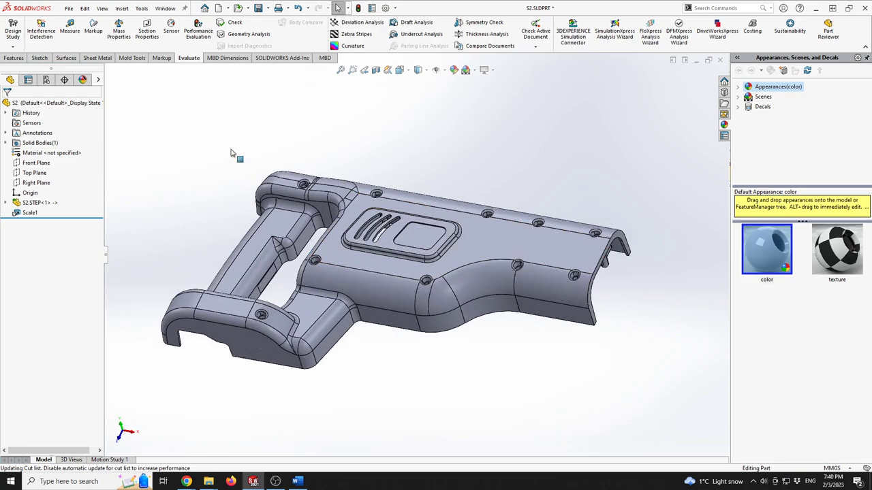
pyautogui.click(132, 58)
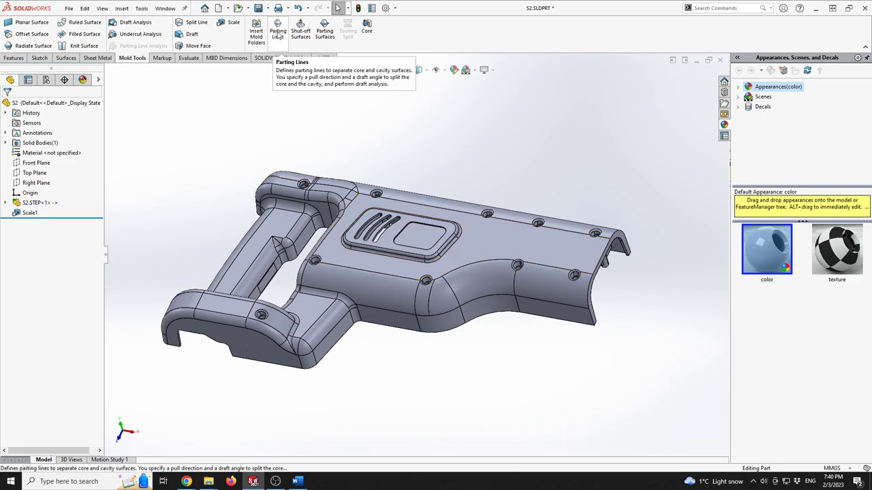
pyautogui.click(30, 193)
pyautogui.moveTo(393, 307)
pyautogui.mouseDown(button='middle')
pyautogui.moveTo(359, 210)
pyautogui.moveTo(315, 218)
pyautogui.moveTo(386, 298)
pyautogui.mouseUp(button='middle')
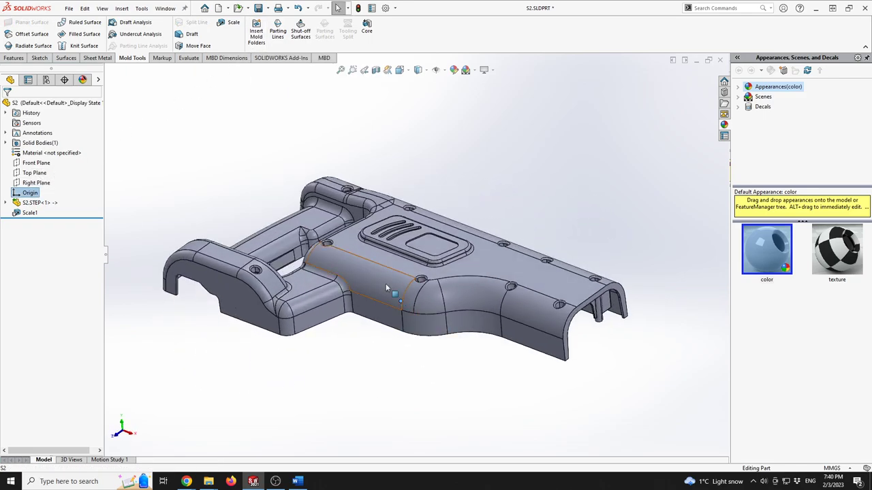
pyautogui.click(205, 118)
pyautogui.click(277, 33)
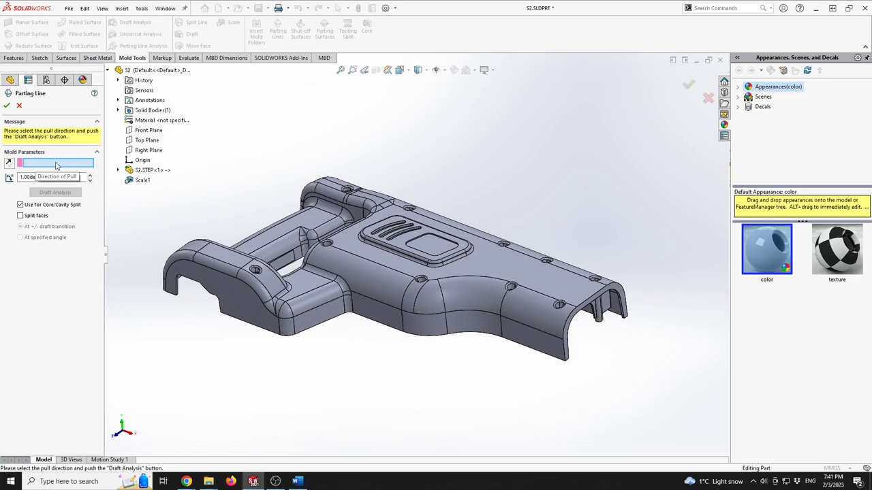
pyautogui.click(148, 140)
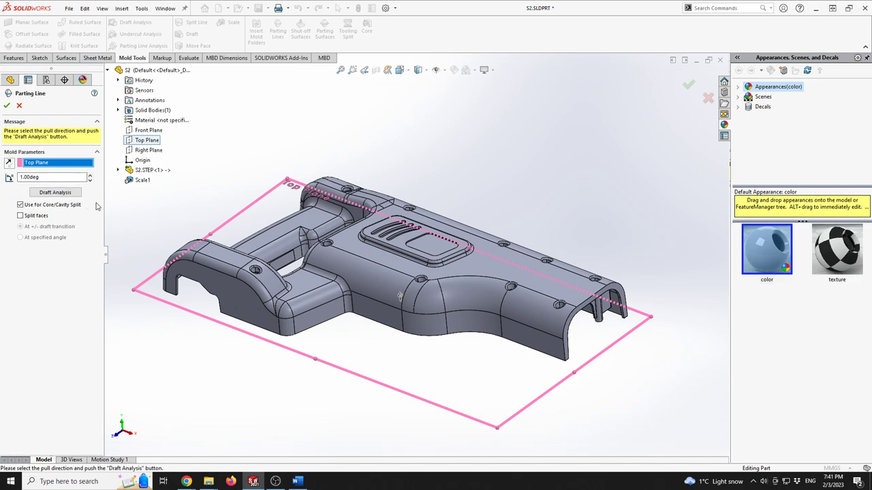
pyautogui.click(48, 194)
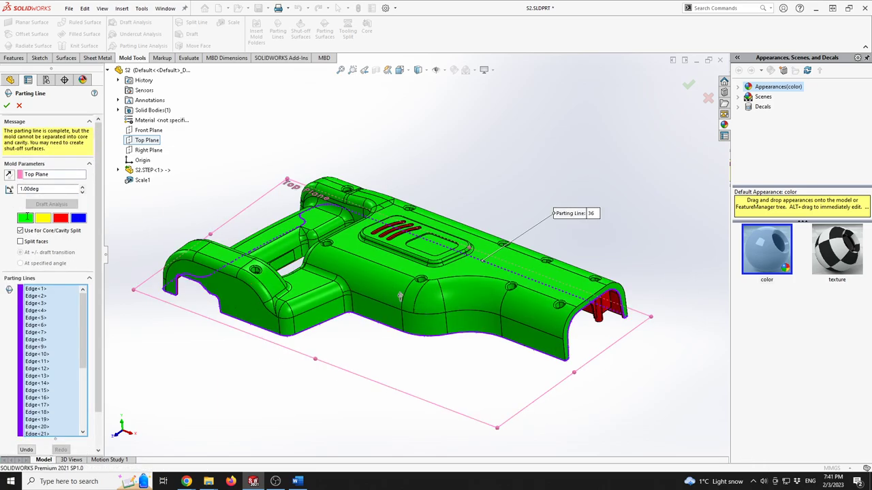
# - Check the draft colours around the housing and accept the detected parting line for the core/cavity split
pyautogui.moveTo(399, 296)
pyautogui.mouseDown(button='middle')
pyautogui.moveTo(399, 361)
pyautogui.moveTo(362, 222)
pyautogui.moveTo(271, 188)
pyautogui.moveTo(340, 255)
pyautogui.moveTo(405, 291)
pyautogui.mouseUp(button='middle')
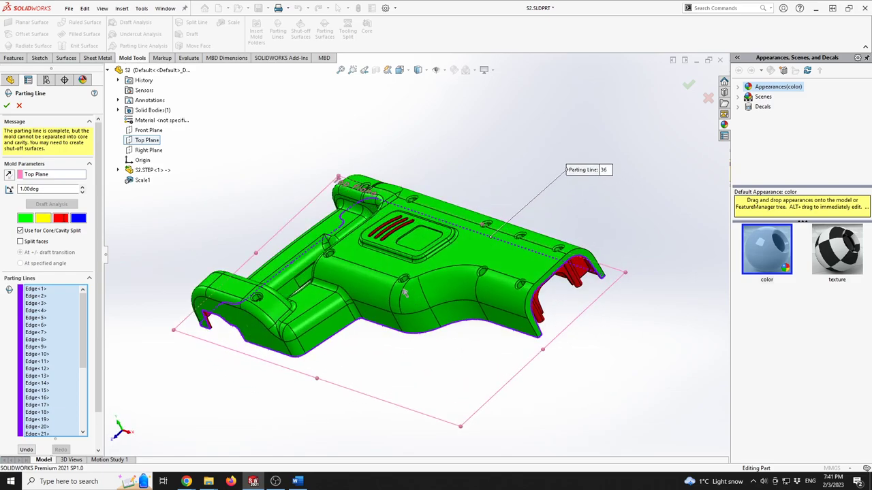
pyautogui.moveTo(374, 301); pyautogui.dragTo(399, 322, button='middle')
pyautogui.scroll(1, 399, 321)
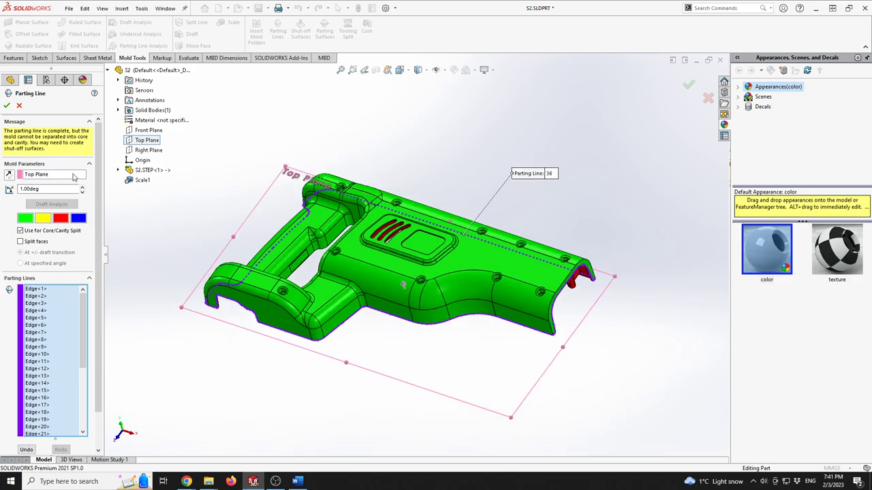
pyautogui.click(6, 104)
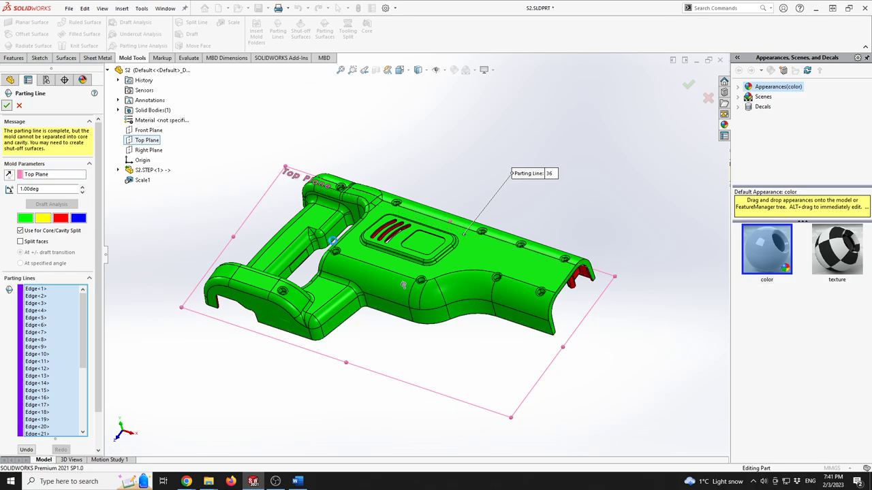
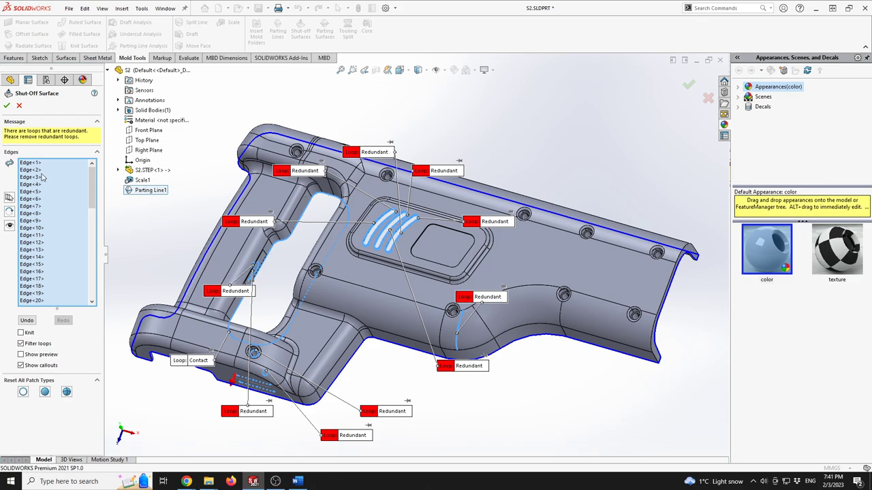
pyautogui.click(83, 183)
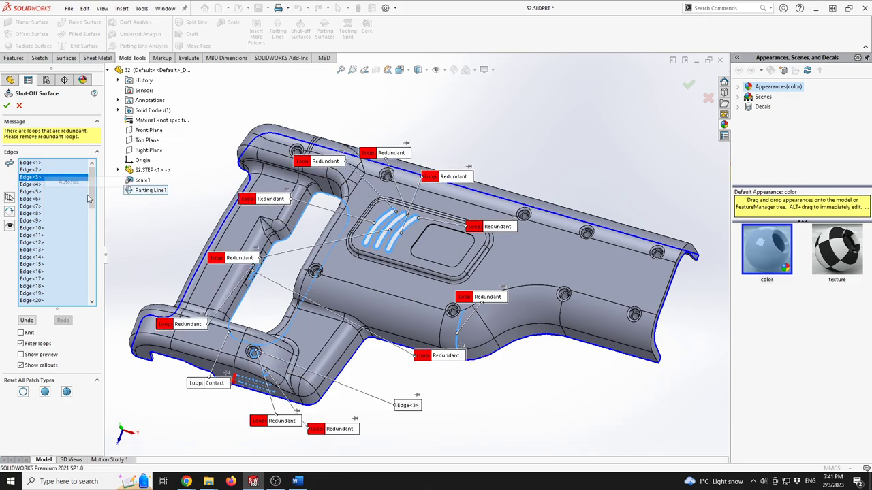
pyautogui.rightClick(59, 193)
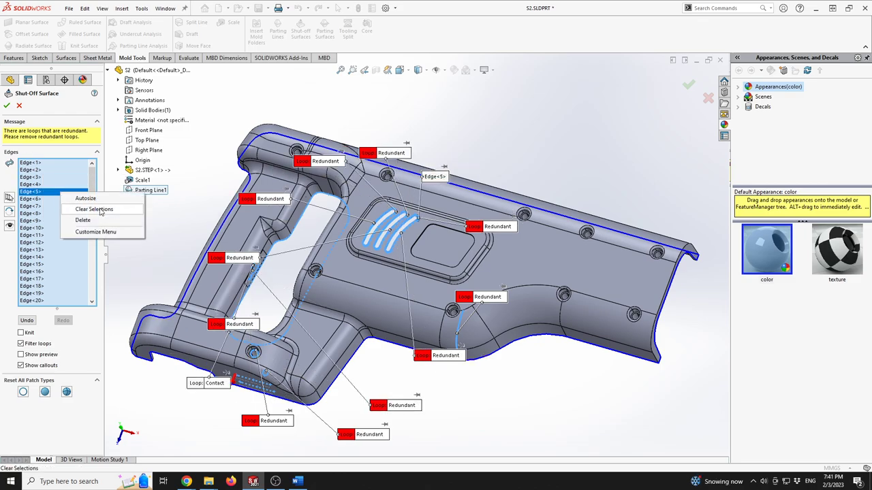
pyautogui.click(101, 211)
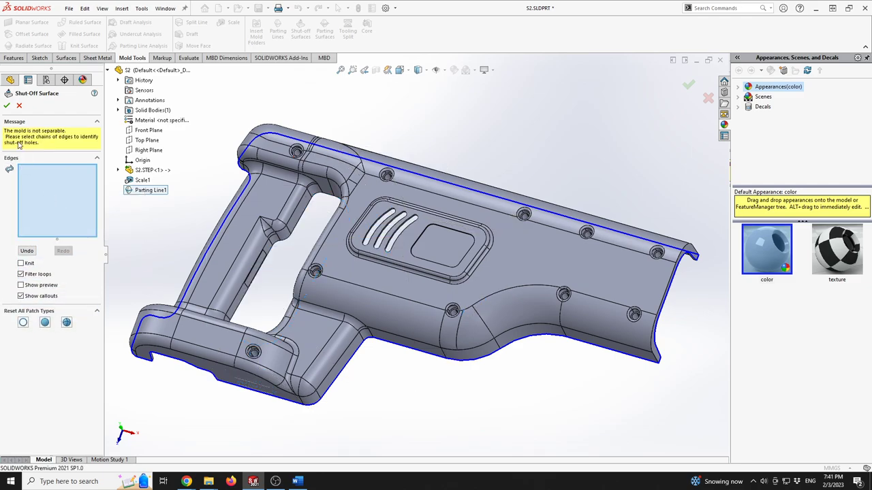
pyautogui.click(8, 107)
pyautogui.click(20, 107)
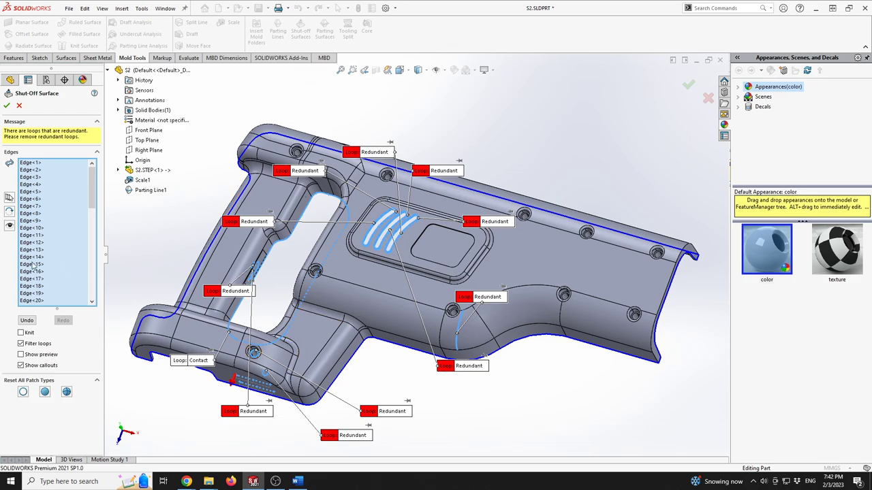
# - Clear the automatically selected shut-off edges and select the outer edge loops of the three curved vent slots
pyautogui.rightClick(62, 243)
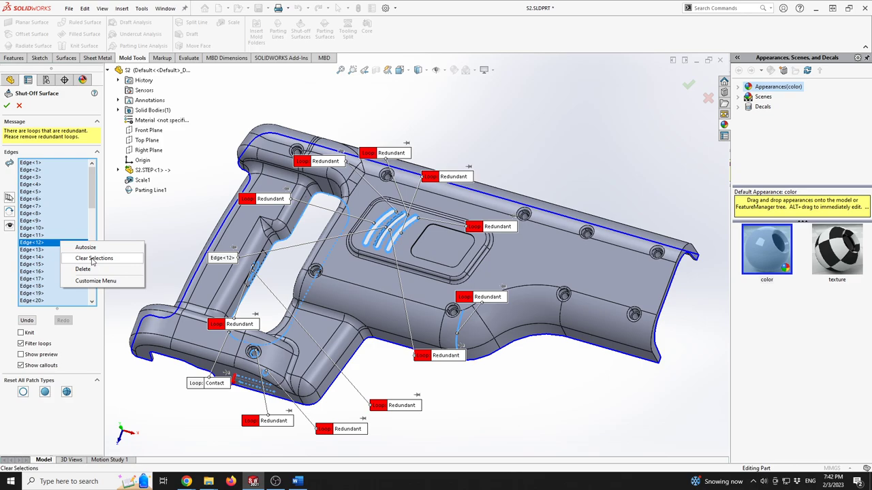
pyautogui.click(92, 260)
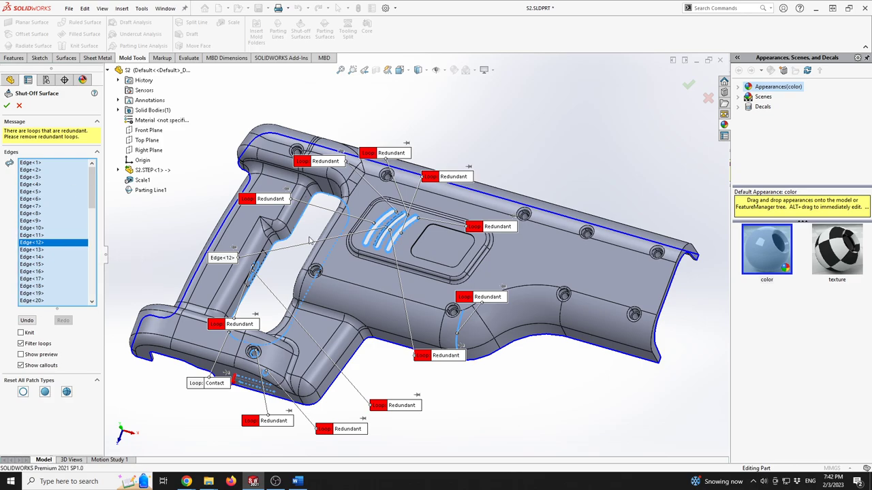
pyautogui.scroll(-4, 391, 228)
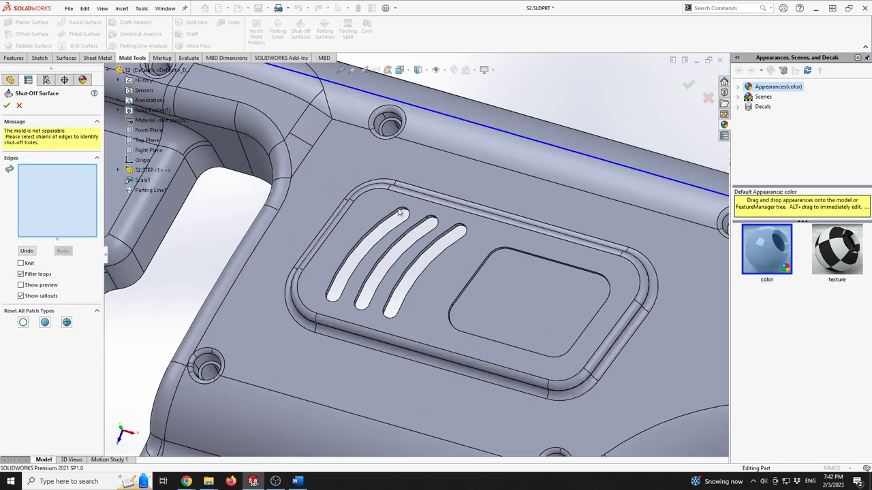
pyautogui.scroll(-2, 388, 288)
pyautogui.moveTo(378, 308); pyautogui.dragTo(382, 293, button='middle')
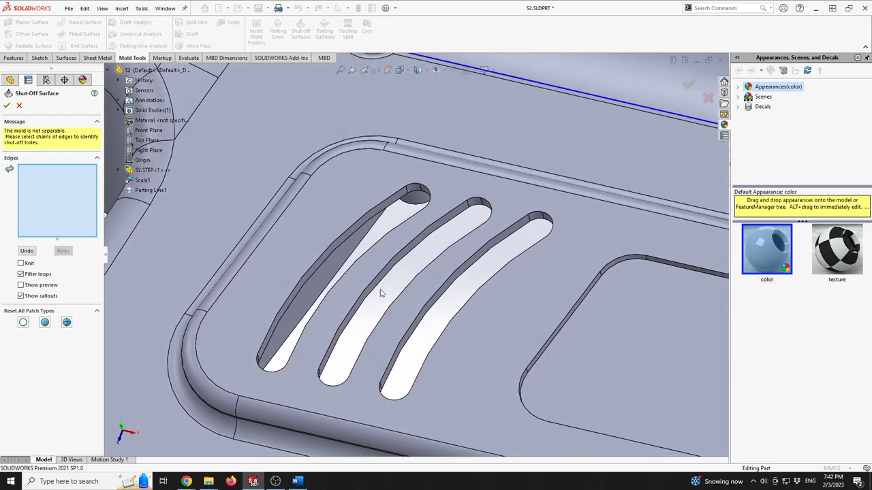
pyautogui.click(386, 209)
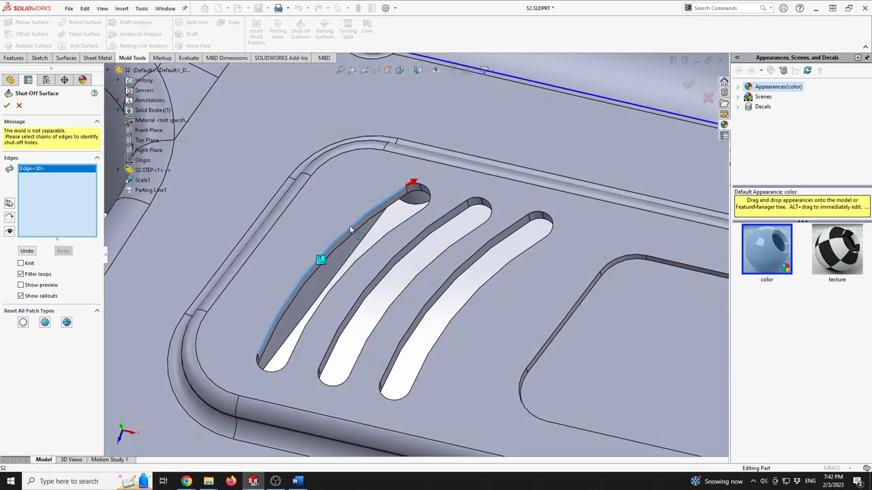
pyautogui.click(320, 262)
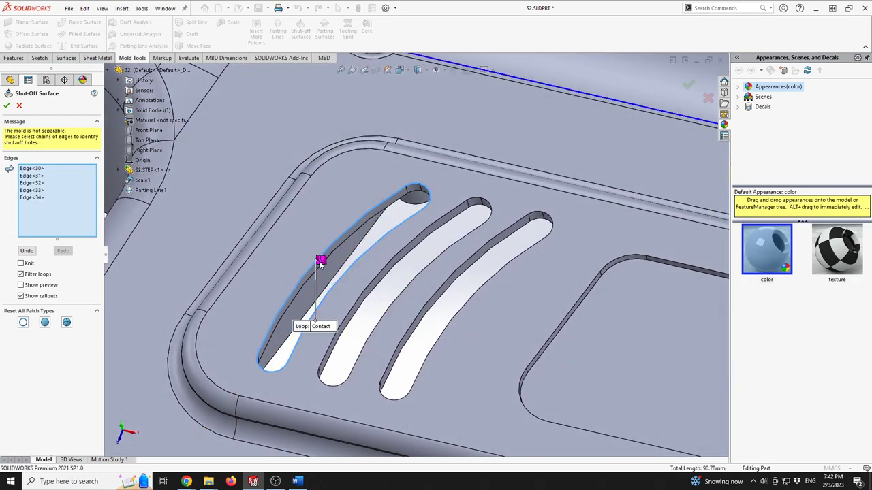
pyautogui.click(419, 245)
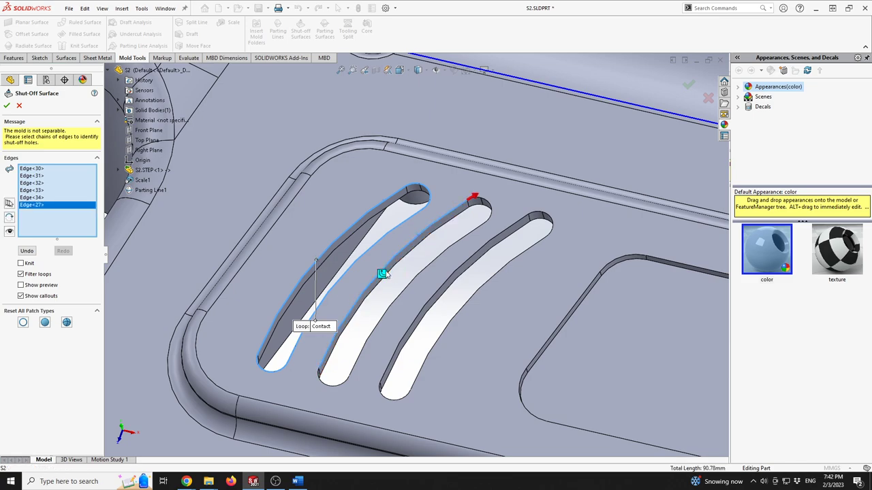
pyautogui.click(382, 274)
pyautogui.click(492, 246)
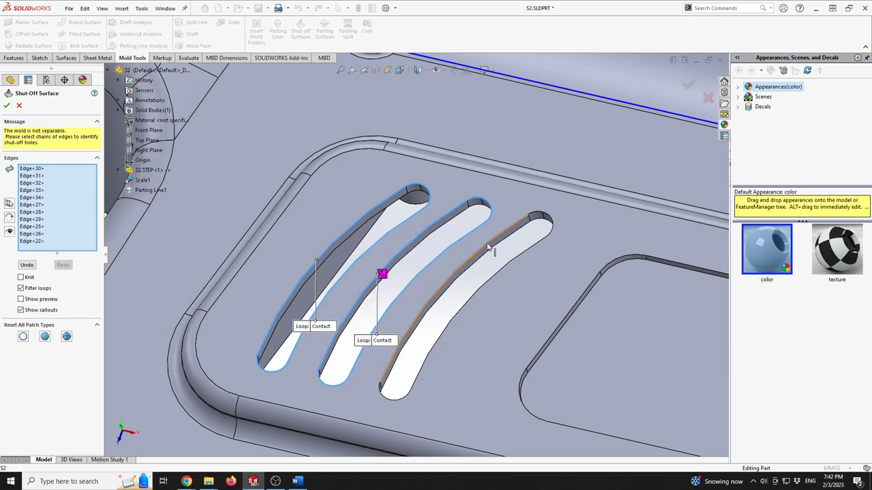
pyautogui.click(446, 289)
# - Add the closed edge loop around the large handle opening to the shut-off edges
pyautogui.scroll(5, 355, 311)
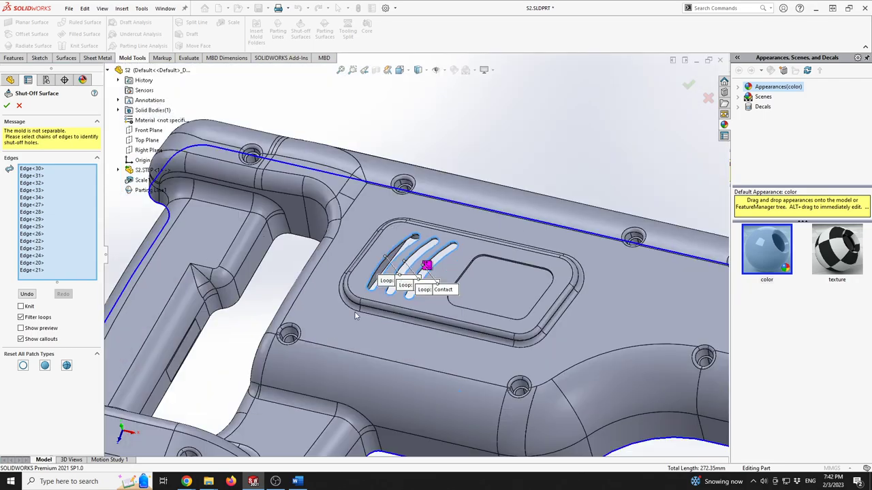
pyautogui.scroll(-3, 218, 316)
pyautogui.click(212, 308)
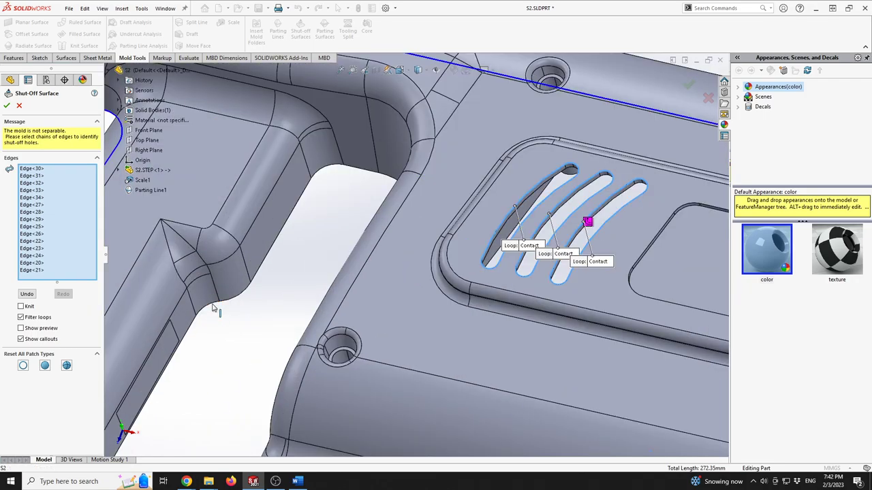
pyautogui.click(210, 306)
# - Add the circular hole edge of the cylindrical boss beside the handle opening, on the housing's inner side, to the shut-off edges
pyautogui.scroll(5, 354, 256)
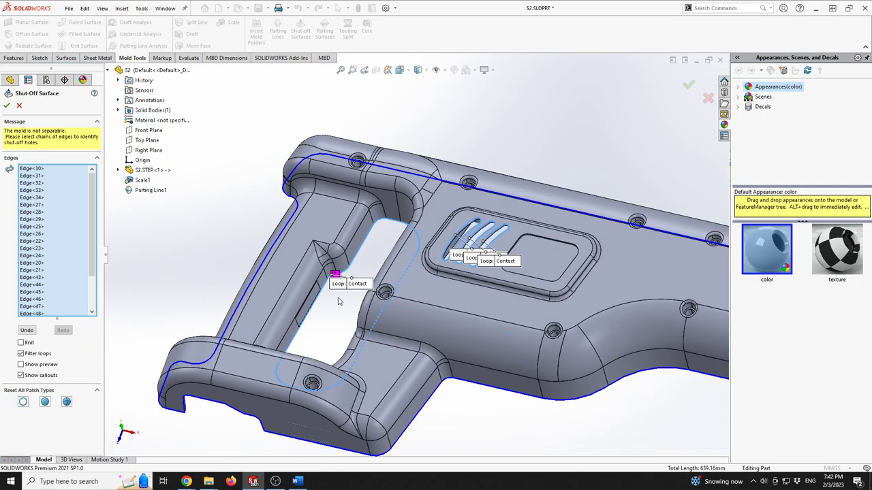
pyautogui.scroll(-4, 366, 340)
pyautogui.moveTo(370, 340); pyautogui.dragTo(404, 296, button='middle')
pyautogui.scroll(4, 406, 298)
pyautogui.scroll(-3, 452, 376)
pyautogui.scroll(-1, 452, 376)
pyautogui.moveTo(457, 344); pyautogui.dragTo(458, 315, button='middle')
pyautogui.moveTo(538, 229); pyautogui.dragTo(466, 157, button='middle')
pyautogui.scroll(3, 414, 218)
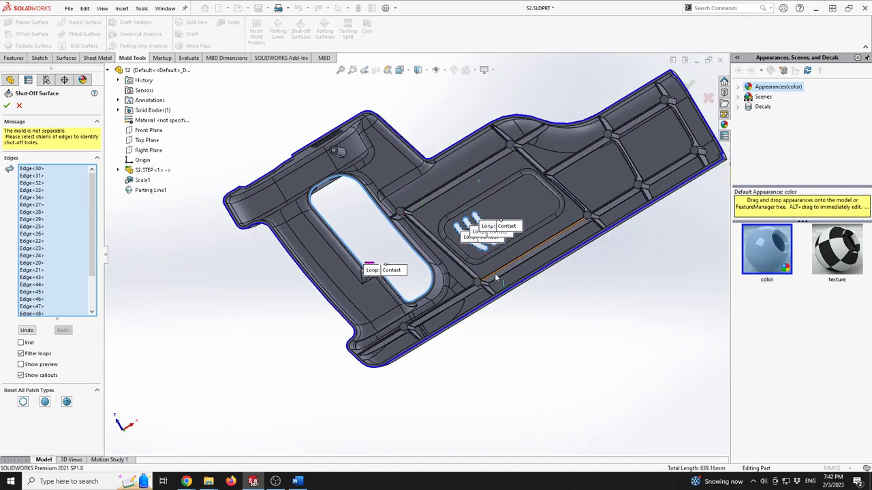
pyautogui.scroll(-6, 354, 173)
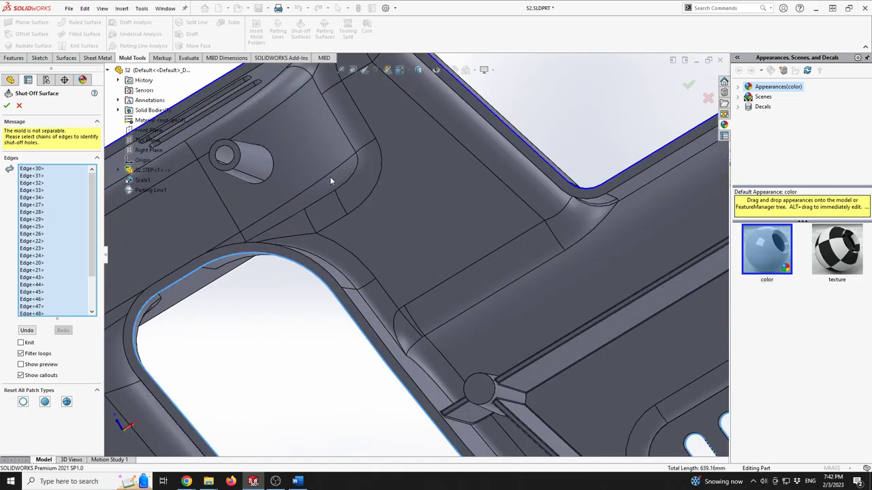
pyautogui.scroll(-2, 269, 170)
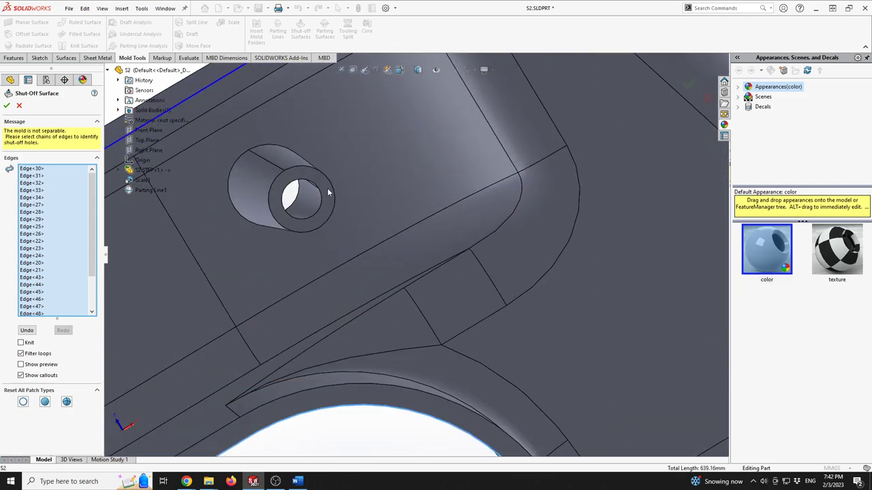
pyautogui.click(317, 203)
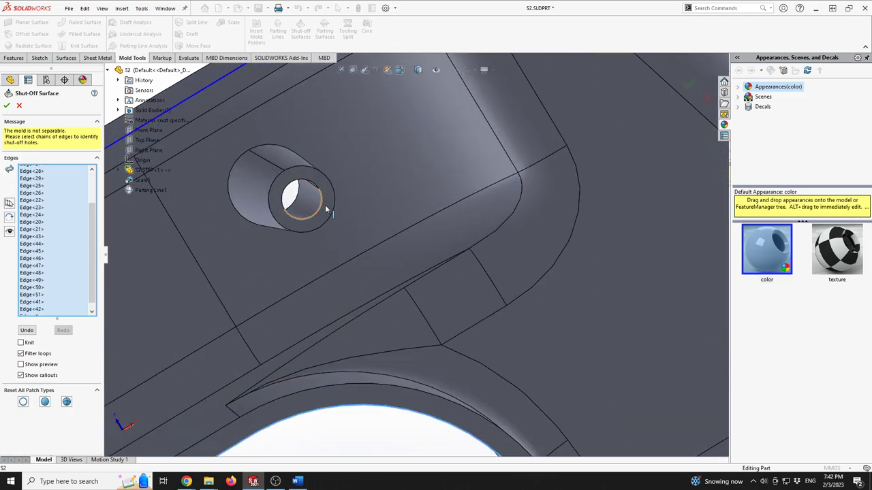
pyautogui.click(316, 218)
# - Create the shut-off surfaces for the selected loops with the Contact patch type
pyautogui.scroll(8, 427, 225)
pyautogui.moveTo(427, 146); pyautogui.dragTo(520, 254, button='middle')
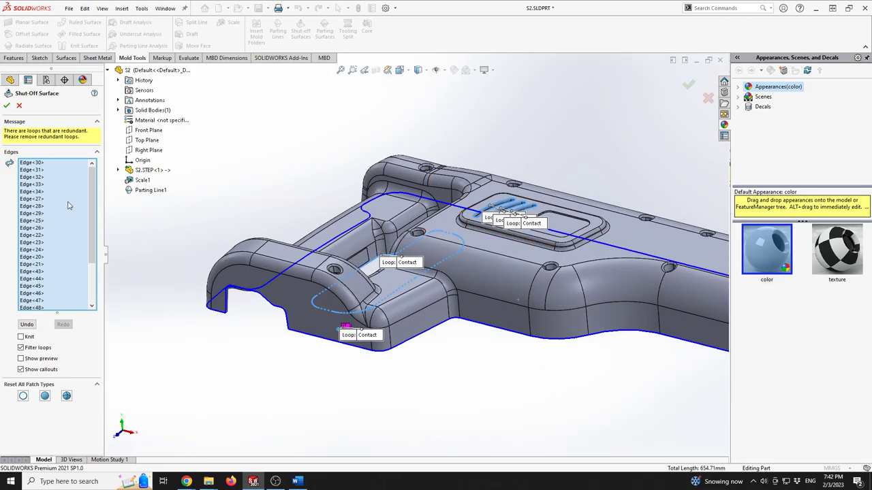
pyautogui.click(8, 107)
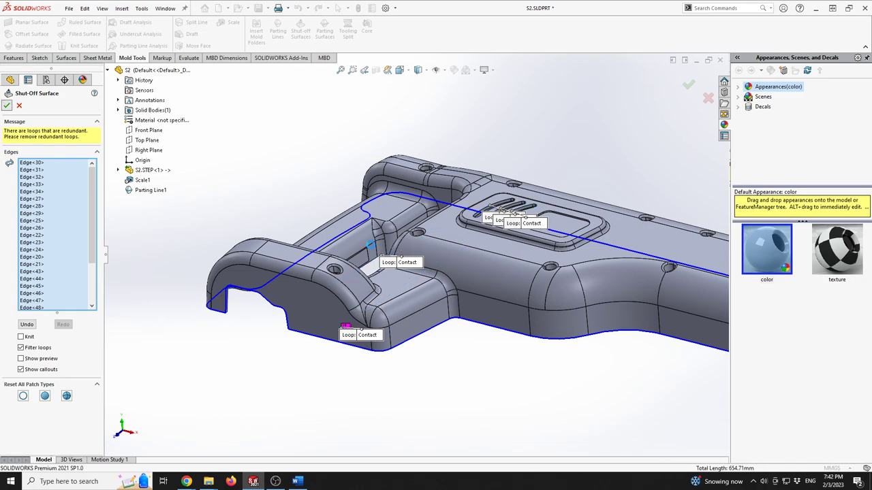
# - Create a parting surface from Parting Line1, perpendicular to pull, with a distance of 250 mm
pyautogui.scroll(5, 504, 271)
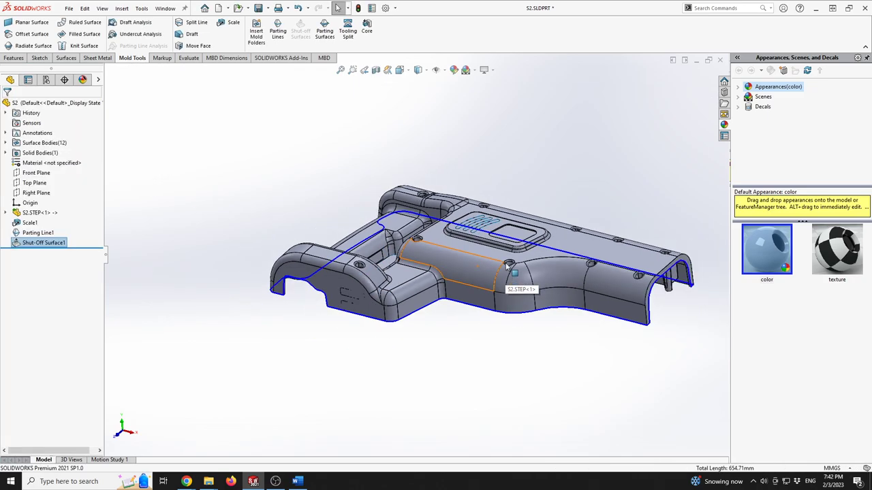
pyautogui.scroll(-3, 506, 262)
pyautogui.moveTo(442, 260); pyautogui.dragTo(443, 297, button='middle')
pyautogui.click(324, 31)
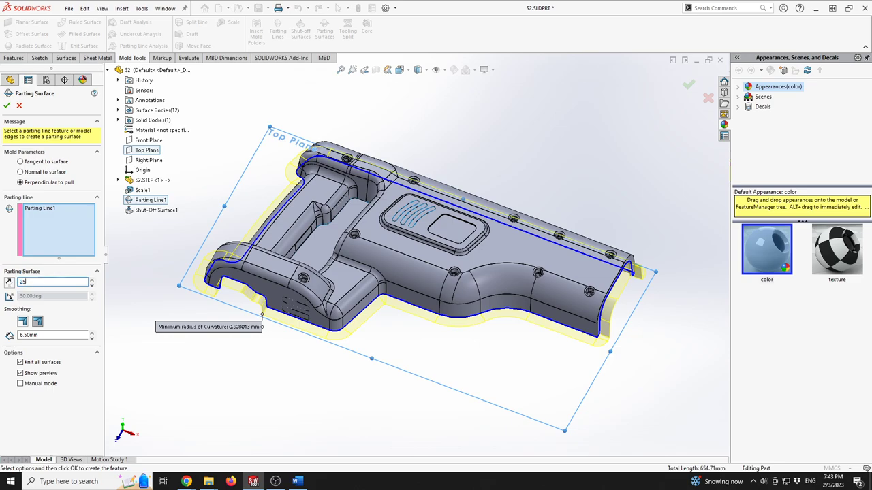
pyautogui.press('Return')
pyautogui.scroll(4, 414, 300)
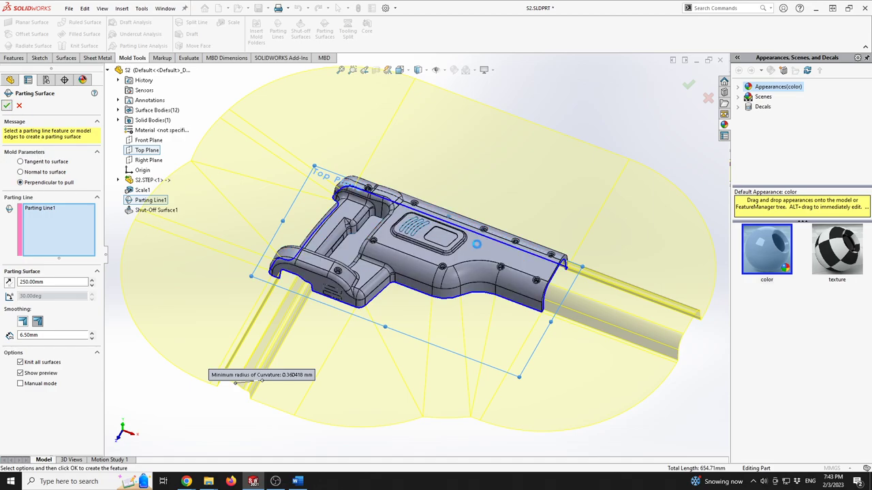
pyautogui.press('Return')
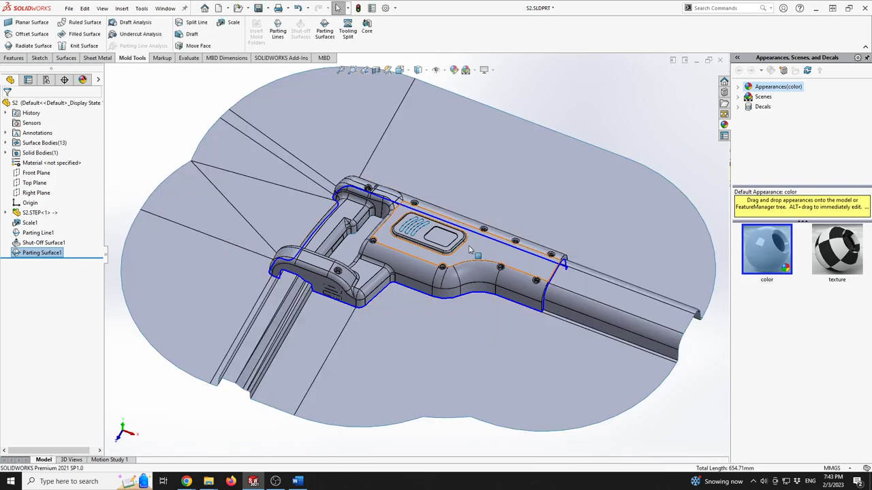
# - Sketch a rectangle about 645 by 406 mm around the housing on the Top Plane, within the parting surface
pyautogui.press('f')
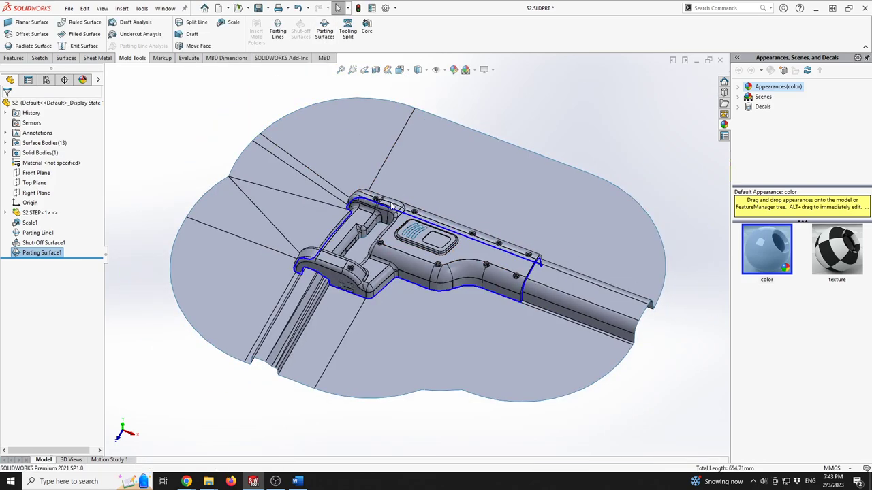
pyautogui.click(34, 183)
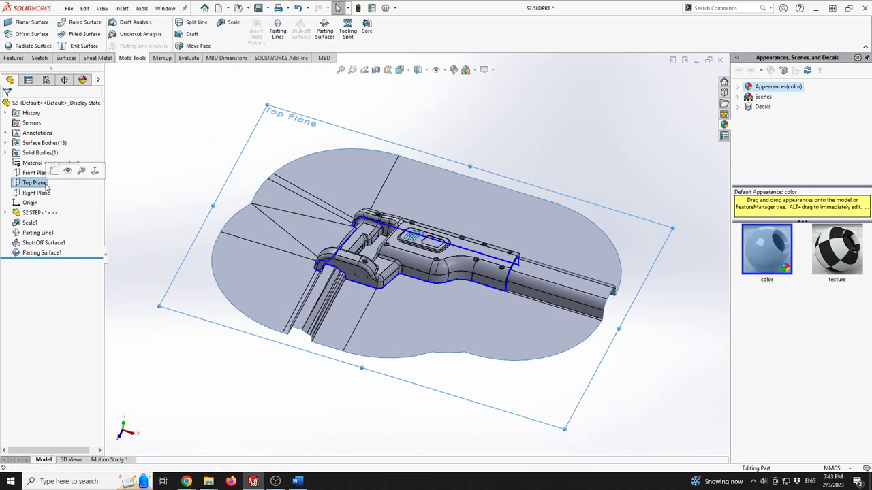
pyautogui.moveTo(392, 302)
pyautogui.mouseDown(button='middle')
pyautogui.moveTo(360, 205)
pyautogui.moveTo(391, 253)
pyautogui.moveTo(433, 278)
pyautogui.mouseUp(button='middle')
pyautogui.click(40, 58)
pyautogui.click(14, 31)
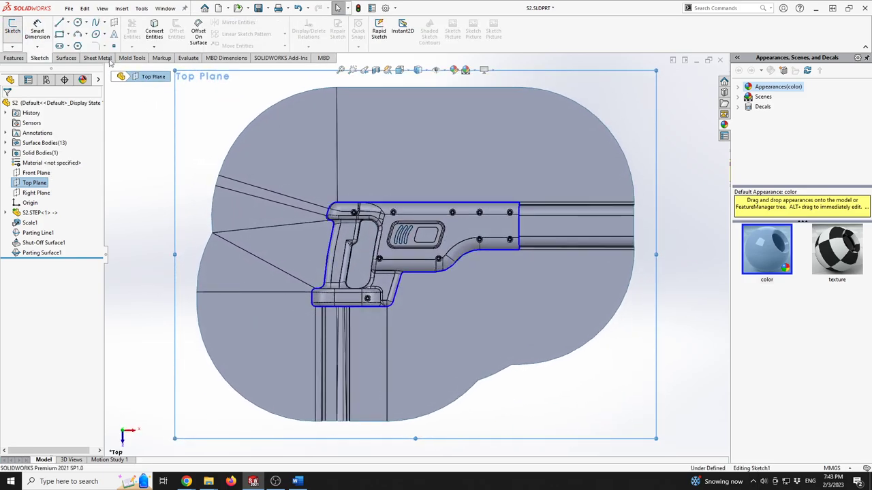
pyautogui.click(60, 34)
pyautogui.click(280, 146)
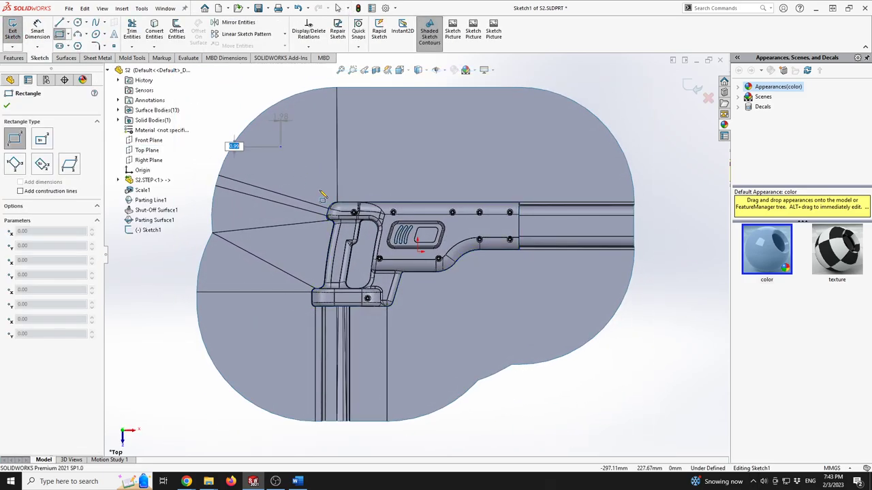
pyautogui.click(577, 333)
pyautogui.press('Escape')
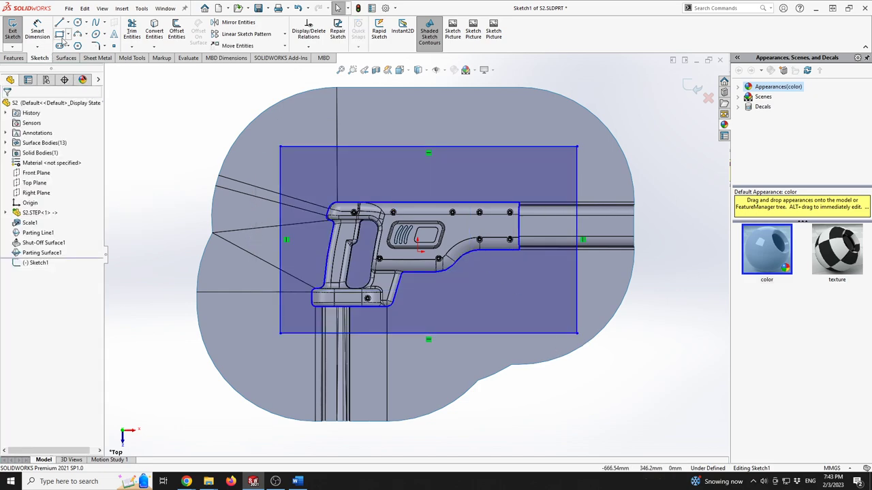
# - Dimension the rectangle to 600 mm long and 450 mm high
pyautogui.click(478, 148)
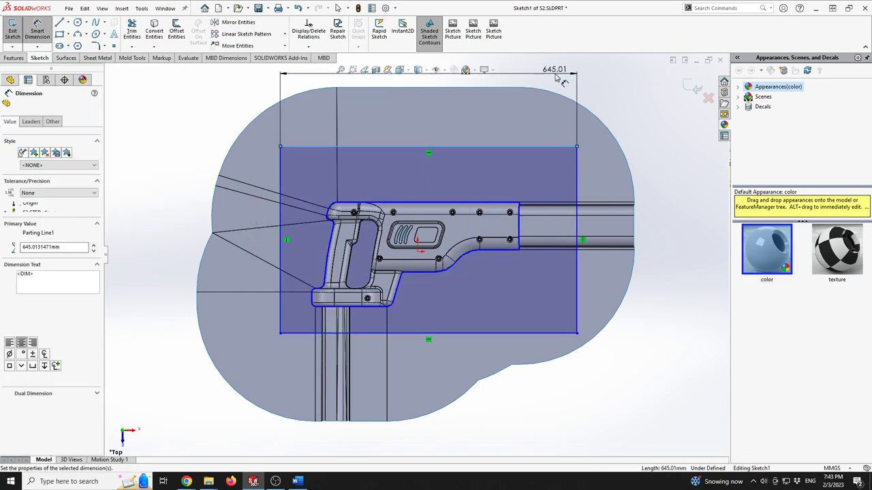
pyautogui.click(555, 75)
pyautogui.write('600')
pyautogui.press('Return')
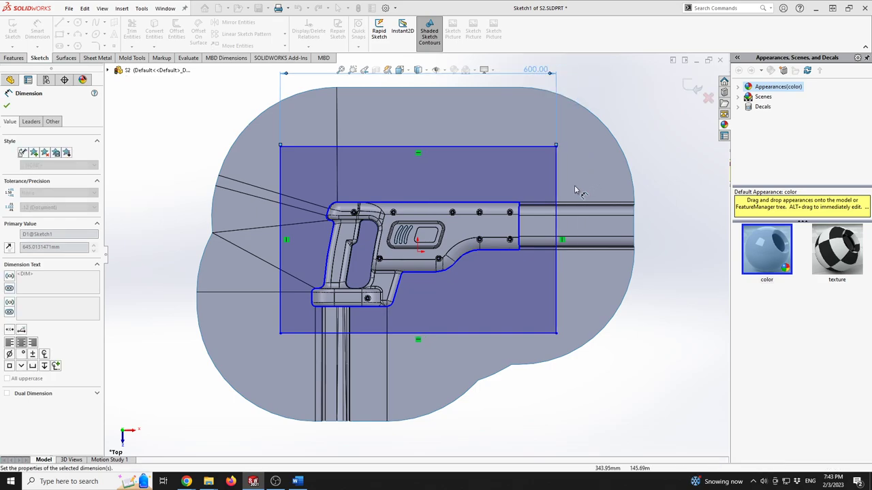
pyautogui.click(555, 185)
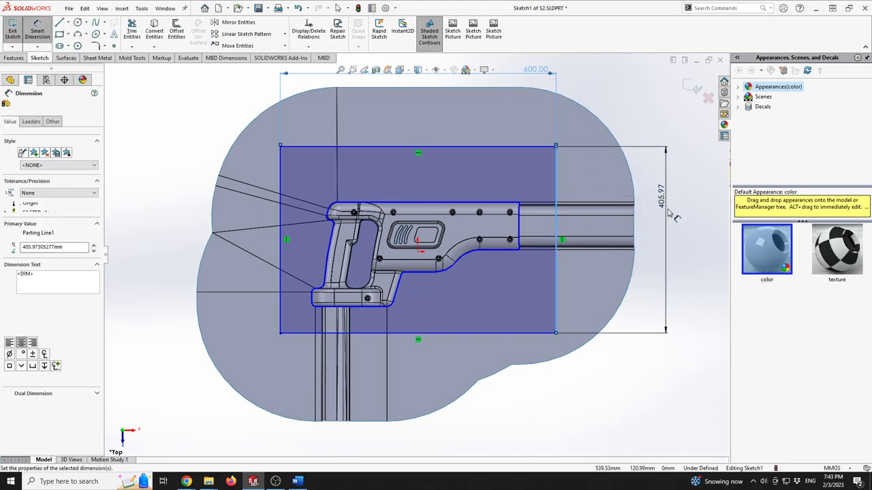
pyautogui.click(666, 199)
pyautogui.write('450')
pyautogui.press('Return')
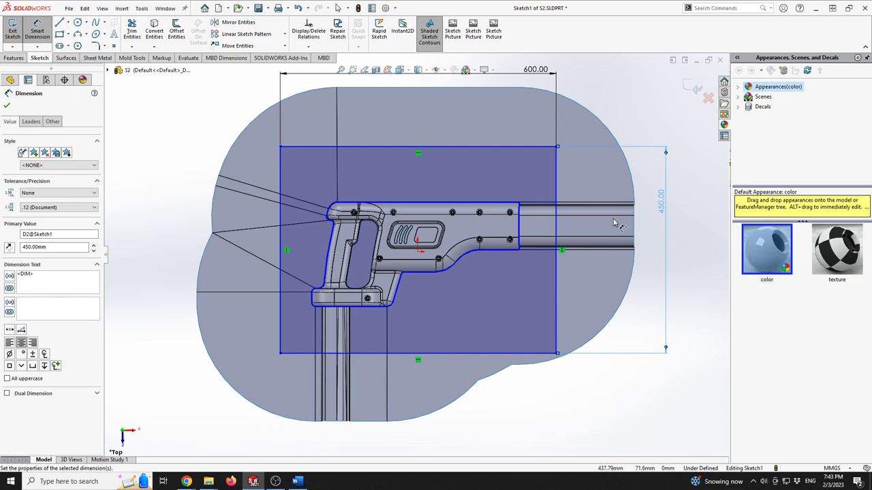
# - Dimension the rectangle's upper edge 225 mm from the origin
pyautogui.click(441, 147)
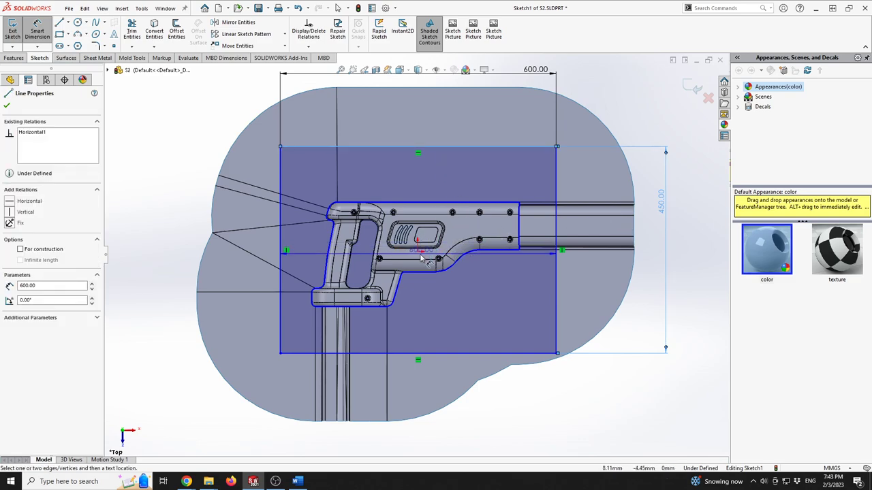
pyautogui.click(327, 251)
pyautogui.click(164, 245)
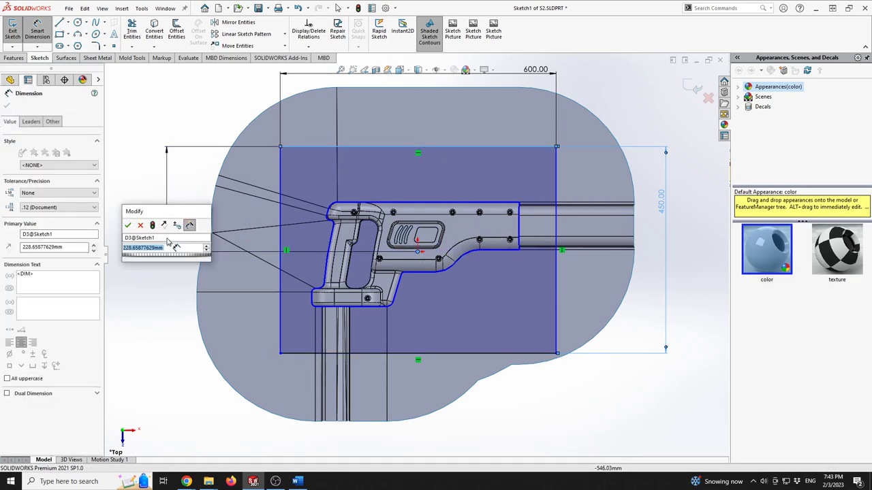
pyautogui.write('450')
pyautogui.press('Return')
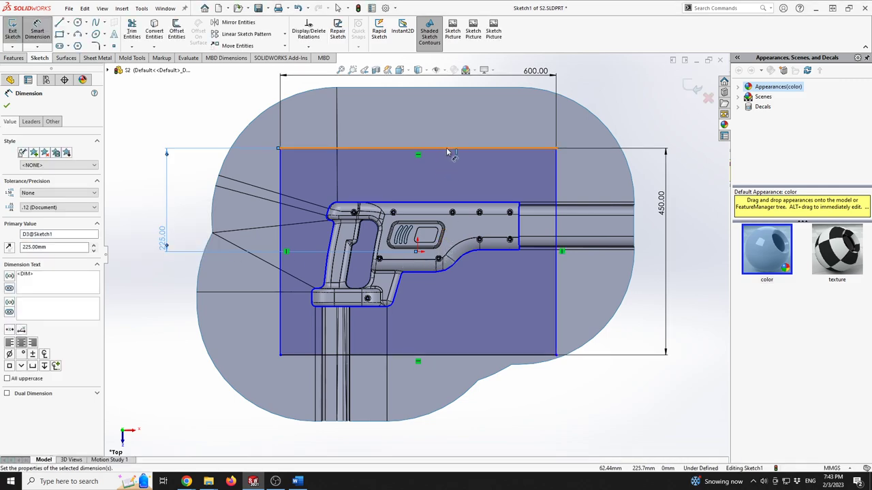
# - Dimension the rectangle's edge on the barrel side 300 mm from the origin and finish the sketch
pyautogui.click(417, 253)
pyautogui.click(555, 327)
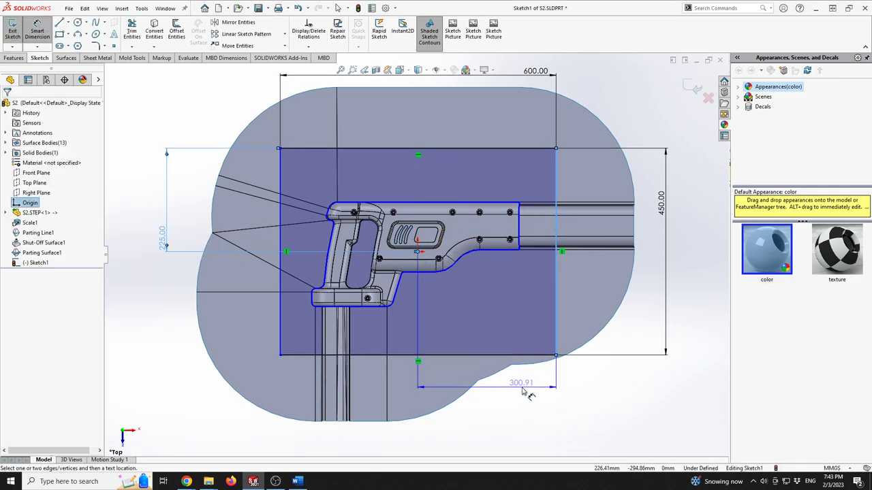
pyautogui.click(523, 387)
pyautogui.write('300')
pyautogui.press('Return')
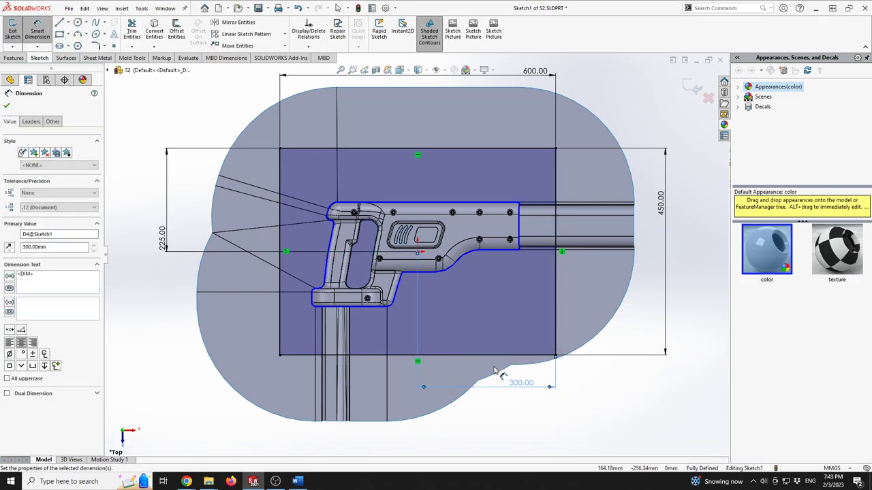
pyautogui.click(7, 107)
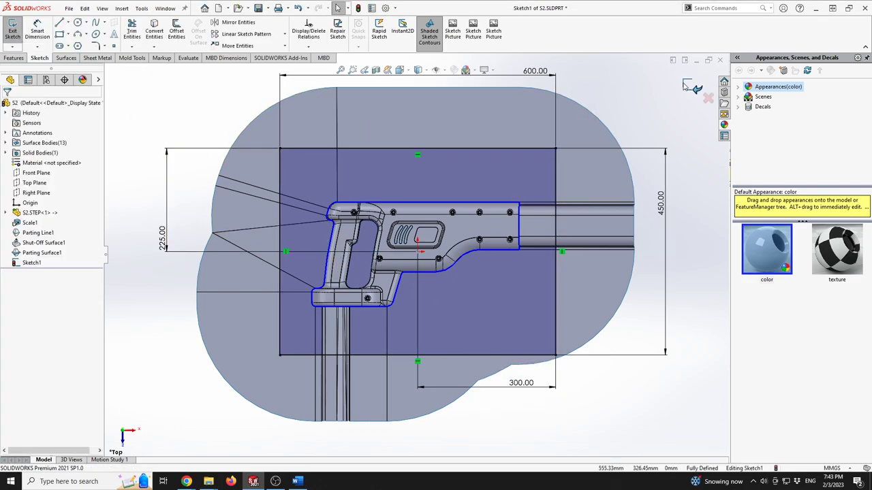
pyautogui.click(694, 88)
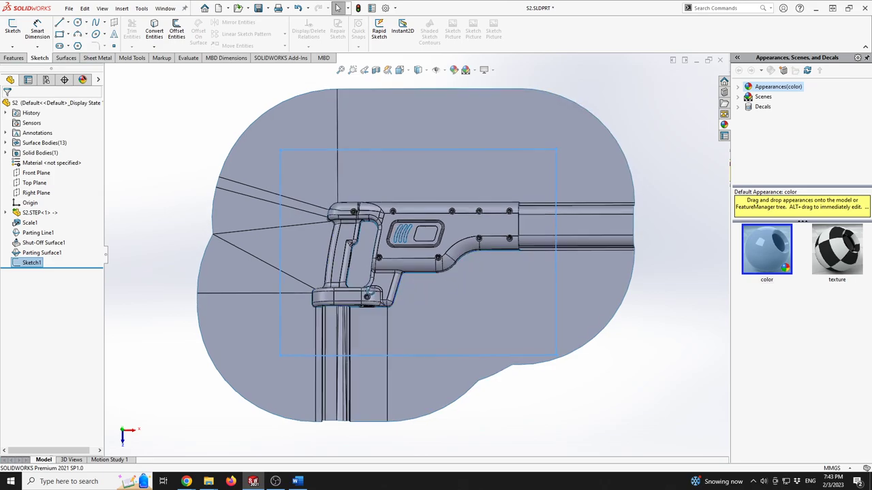
# - Create a tooling split from the rectangle sketch with an increased upper block depth, and list the part's solid and surface bodies
pyautogui.moveTo(460, 293); pyautogui.dragTo(436, 207, button='middle')
pyautogui.click(136, 61)
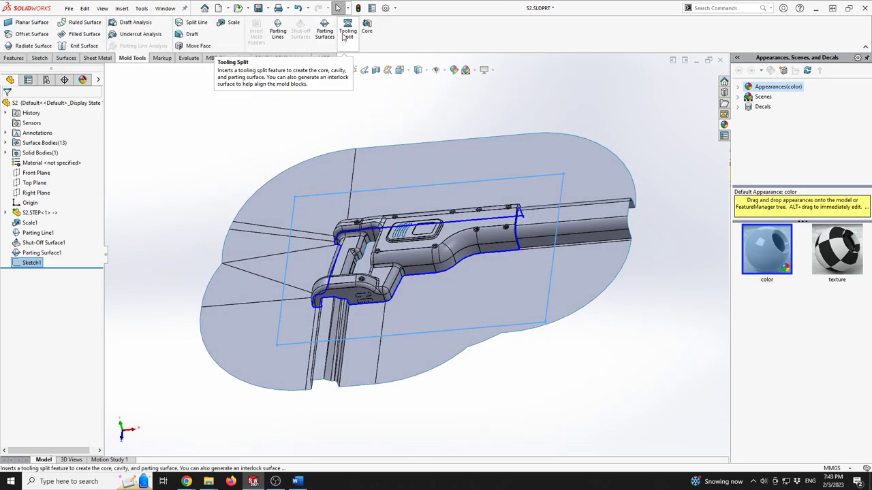
pyautogui.click(346, 36)
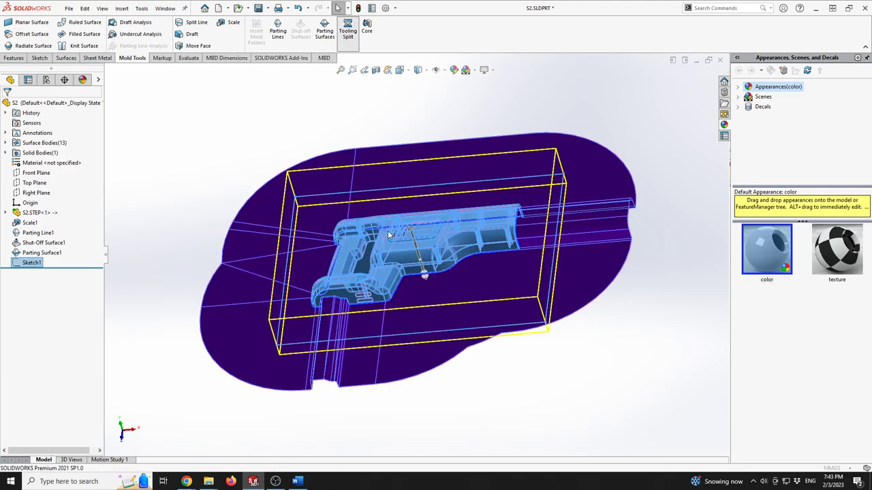
pyautogui.moveTo(424, 273); pyautogui.dragTo(362, 175, button='middle')
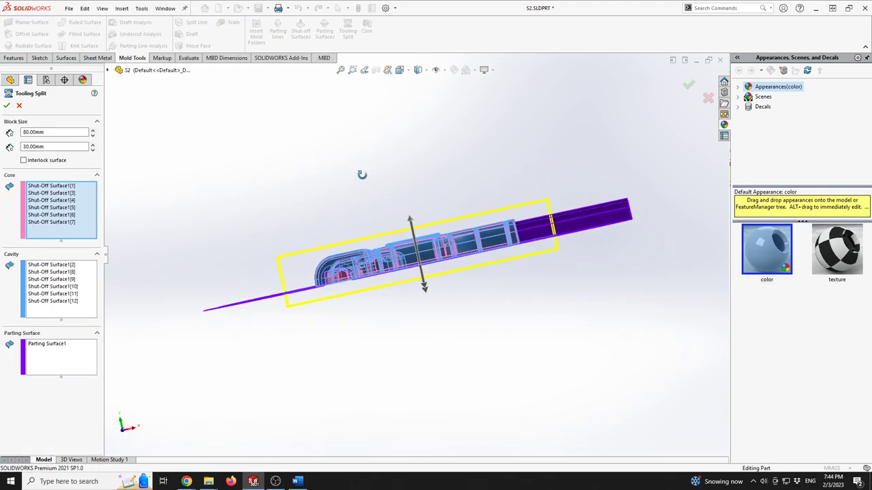
pyautogui.scroll(-1, 412, 242)
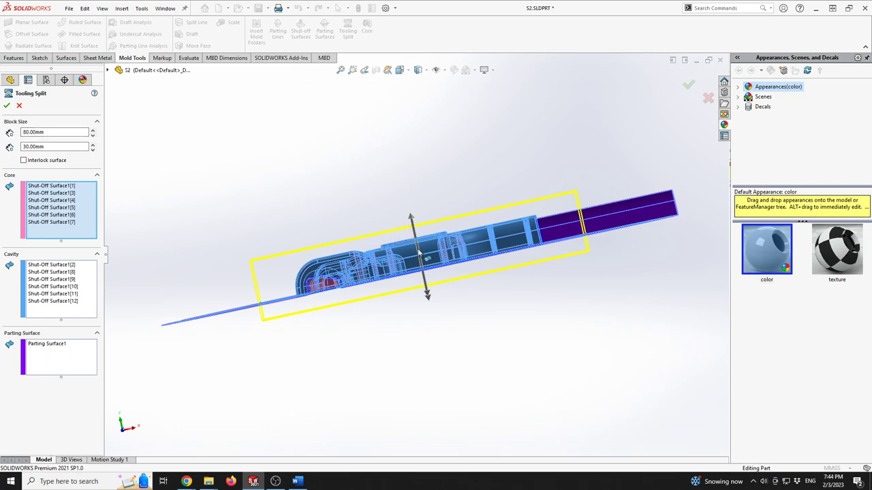
pyautogui.click(93, 134)
pyautogui.click(94, 133)
pyautogui.moveTo(377, 265); pyautogui.dragTo(385, 345, button='middle')
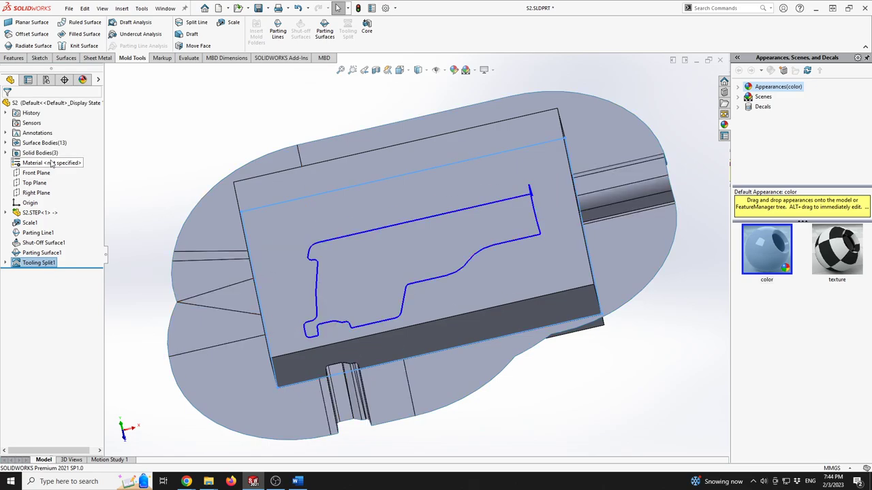
pyautogui.click(6, 153)
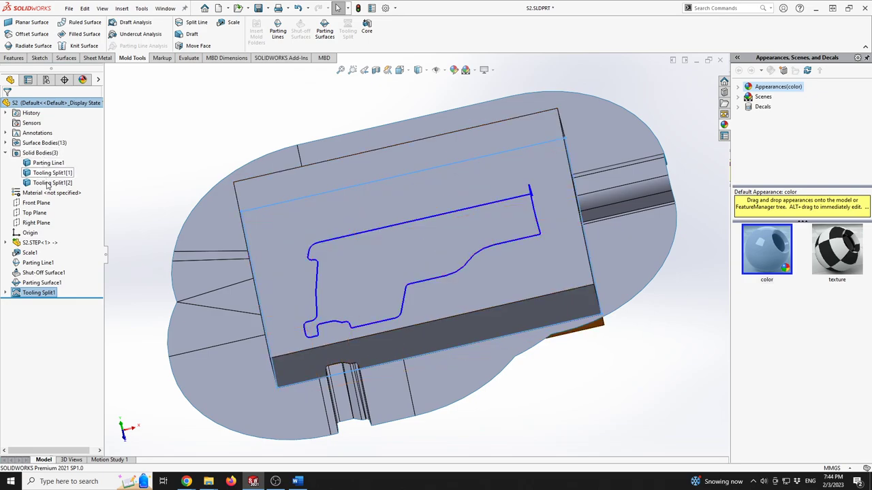
pyautogui.click(5, 143)
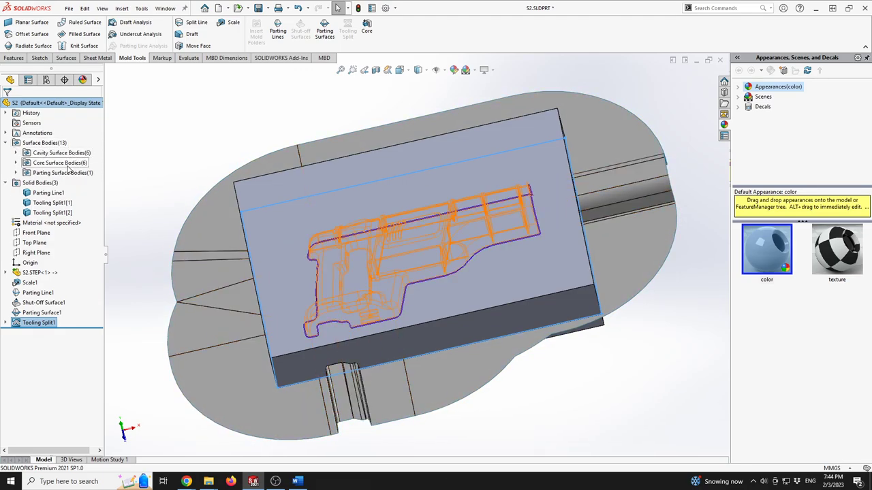
pyautogui.scroll(3, 427, 317)
pyautogui.moveTo(419, 295); pyautogui.dragTo(382, 269, button='middle')
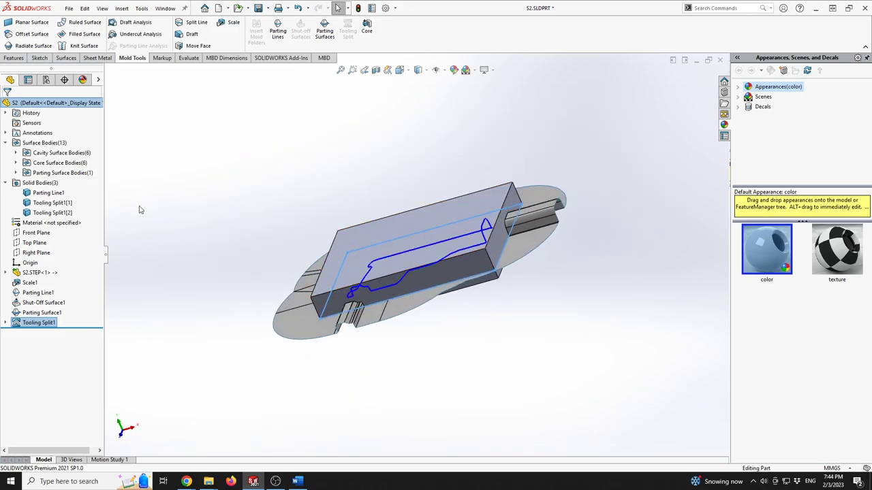
# - Save the part as S2 in a new folder named case inside the 3D comparison folder
pyautogui.click(69, 10)
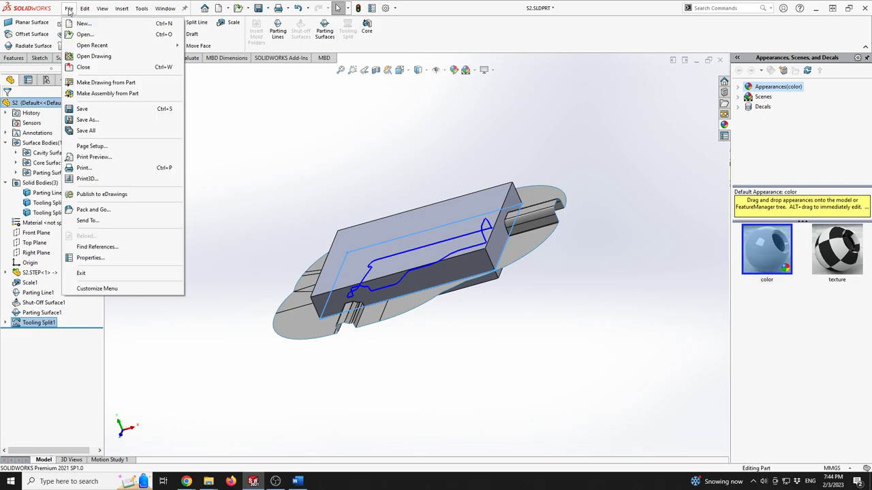
pyautogui.click(106, 121)
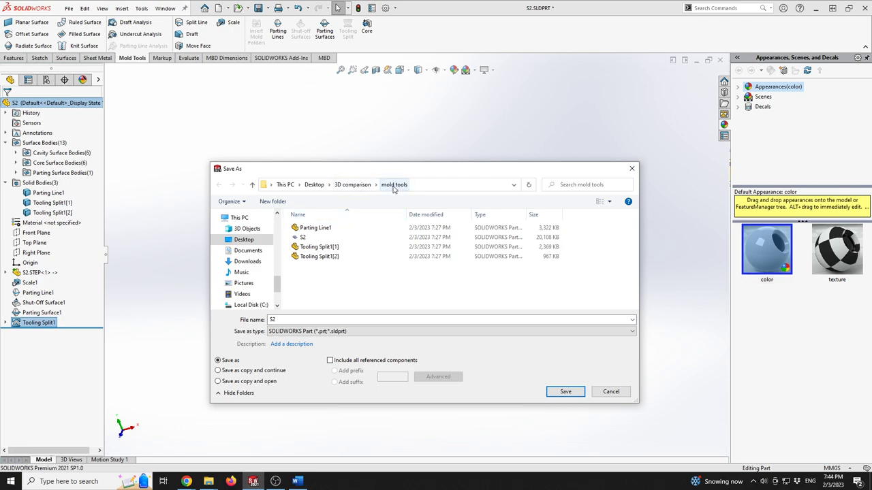
pyautogui.click(354, 185)
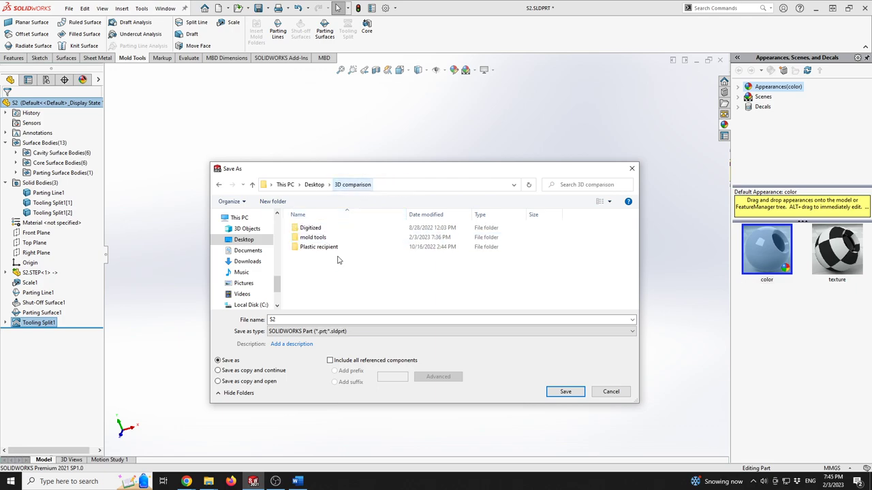
pyautogui.click(272, 202)
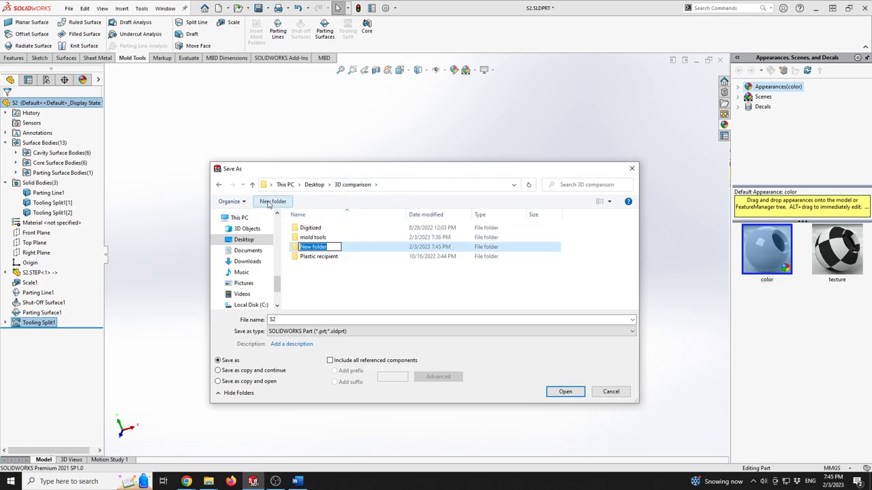
pyautogui.write('case')
pyautogui.press('Return')
pyautogui.press('Return')
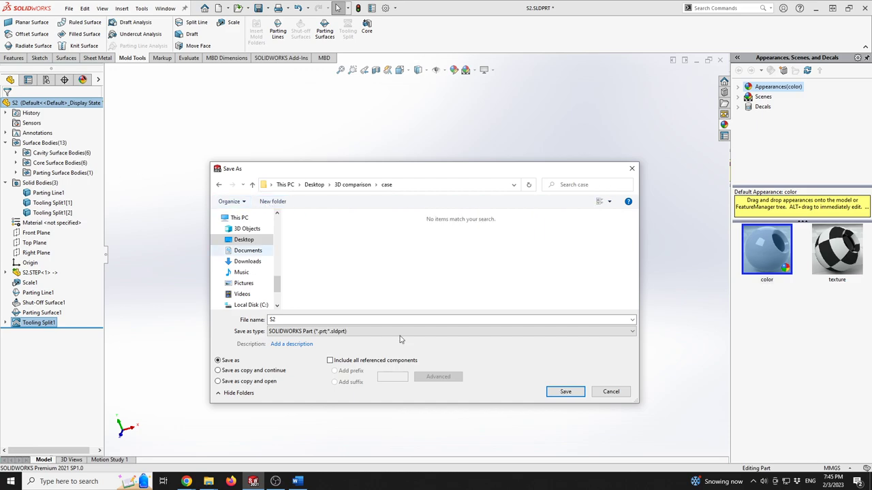
pyautogui.click(566, 393)
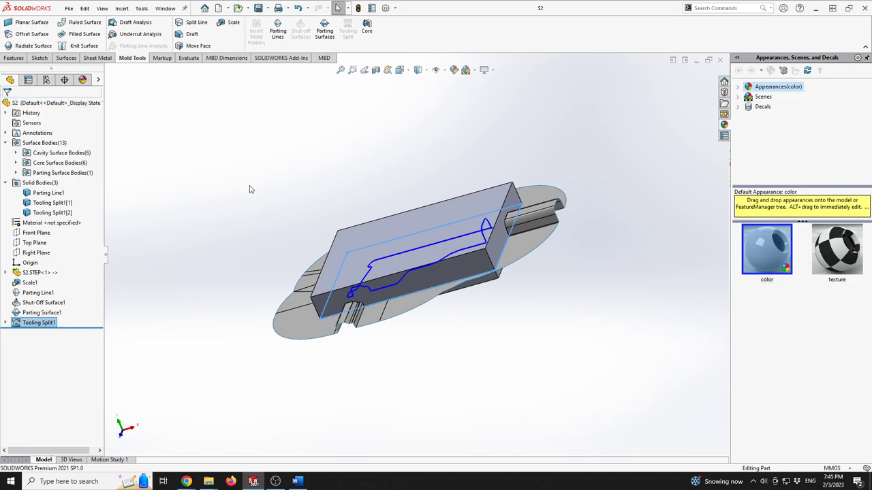
# - Set up Save Bodies for all three solid bodies with auto-assigned names and an assembly named case in the case folder
pyautogui.rightClick(40, 184)
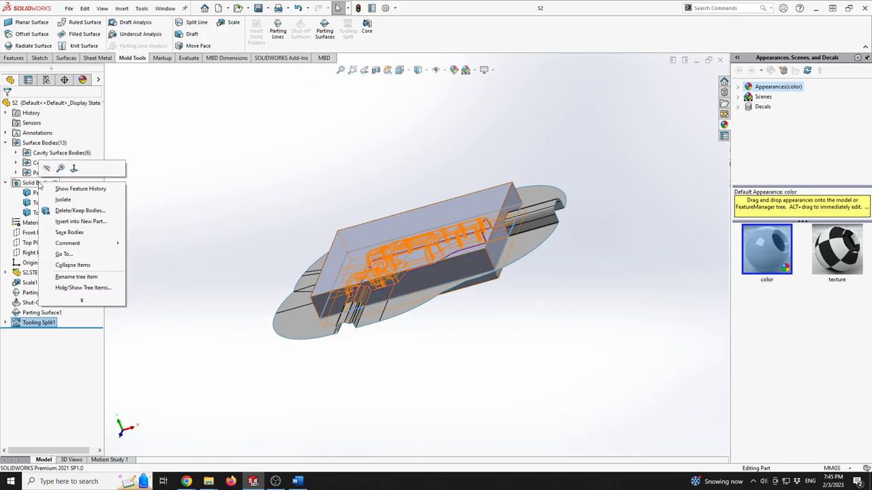
pyautogui.click(67, 233)
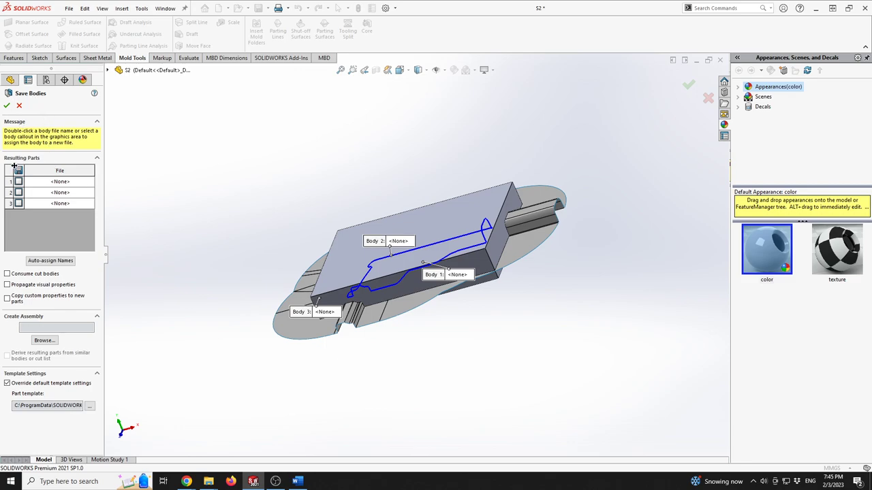
pyautogui.click(68, 261)
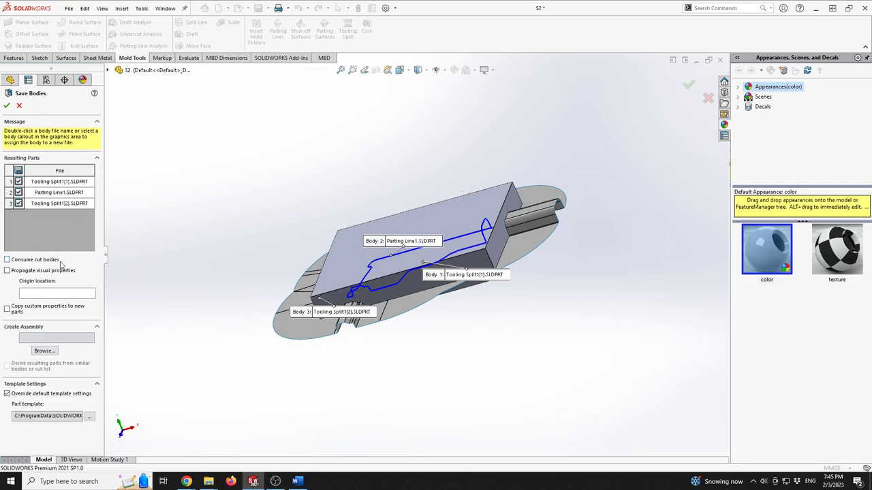
pyautogui.scroll(-1, 427, 275)
pyautogui.scroll(-2, 428, 275)
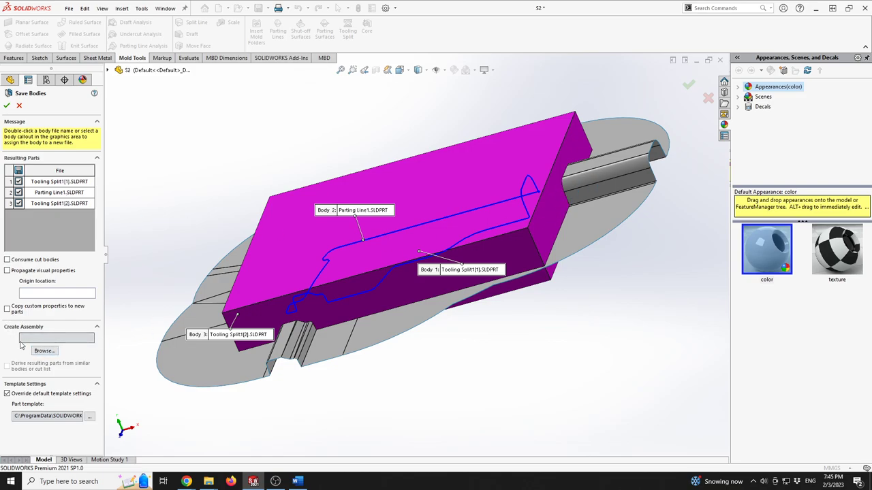
pyautogui.click(44, 350)
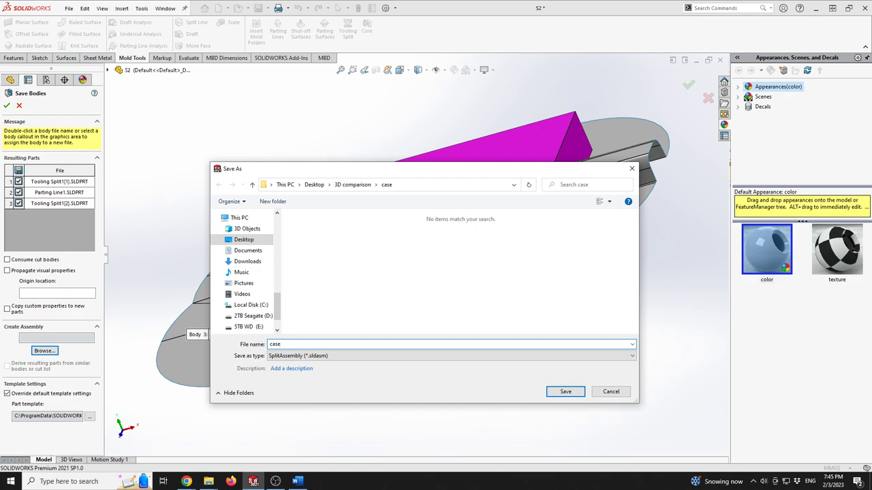
pyautogui.press('Return')
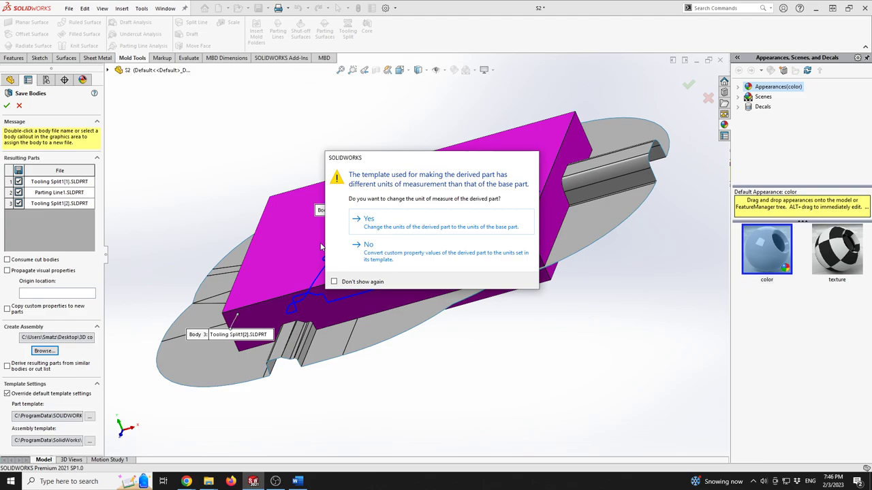
# - Keep the template's units for all derived parts without further prompts, and rebuild and save the new case assembly
pyautogui.click(371, 256)
pyautogui.click(335, 283)
pyautogui.click(383, 258)
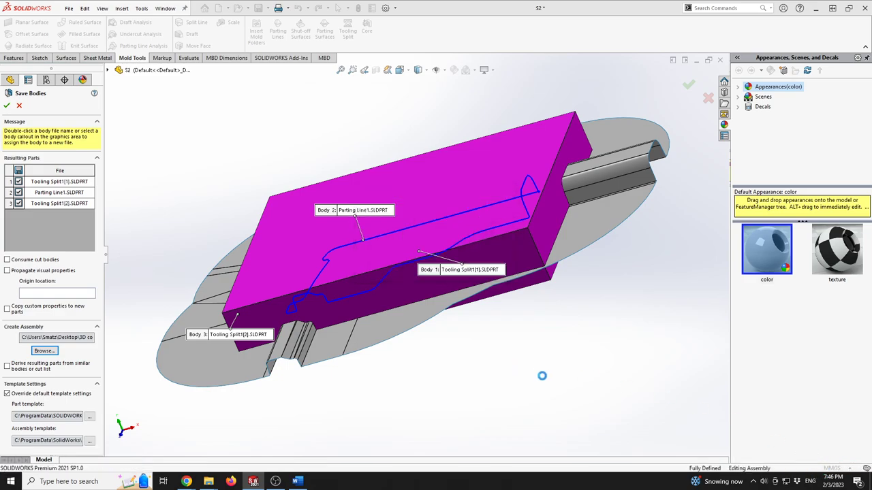
pyautogui.hotkey('ctrl', 's')
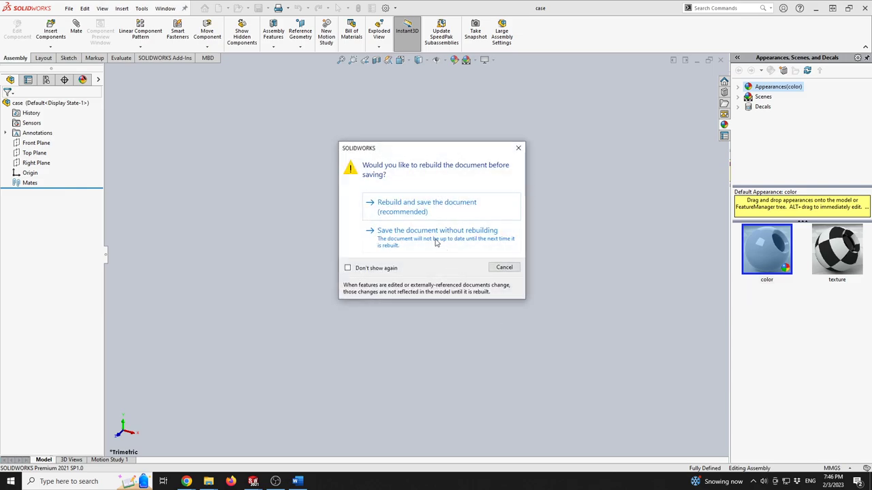
pyautogui.click(413, 205)
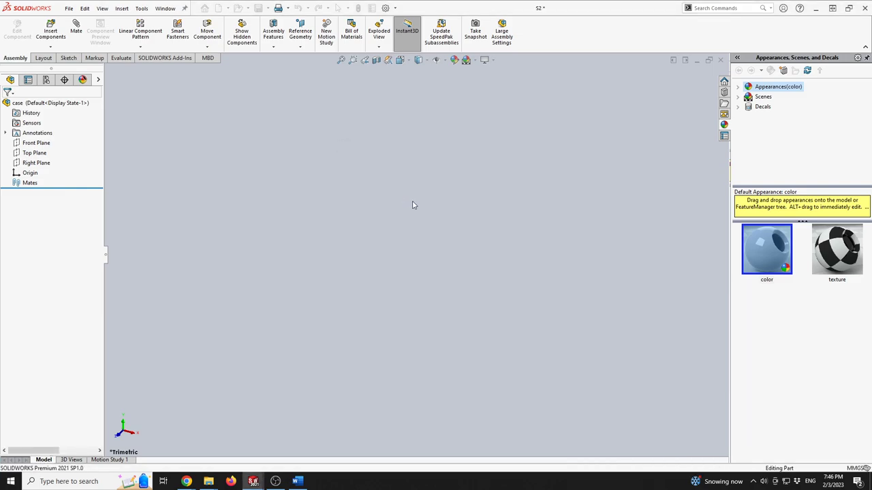
pyautogui.hotkey('ctrl', 'w')
# - Switch from the S2 part to the open case assembly
pyautogui.moveTo(334, 246); pyautogui.dragTo(308, 261, button='middle')
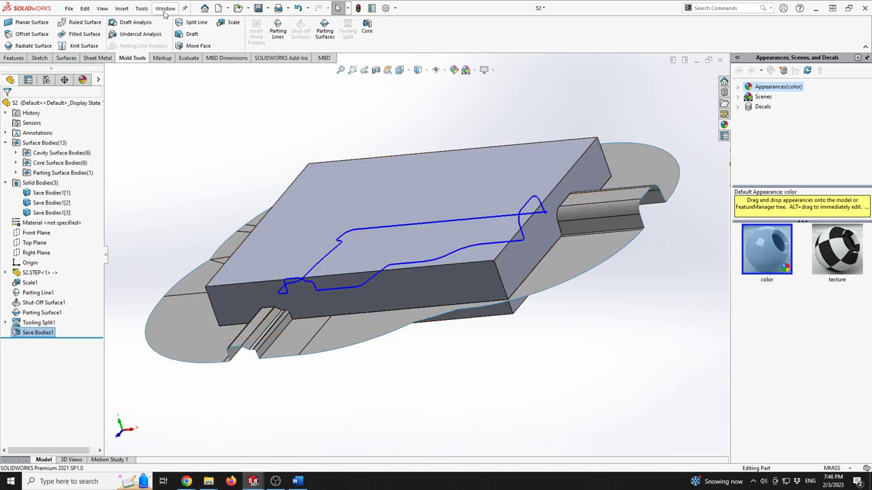
pyautogui.click(164, 9)
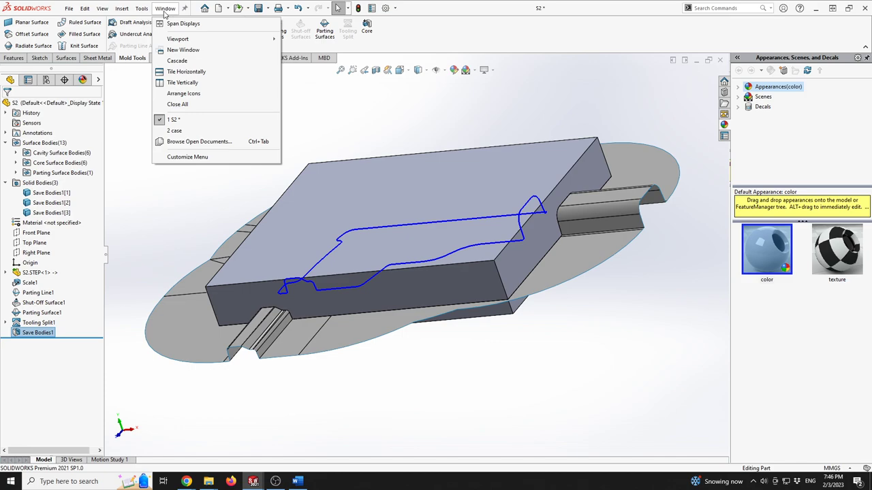
pyautogui.click(193, 131)
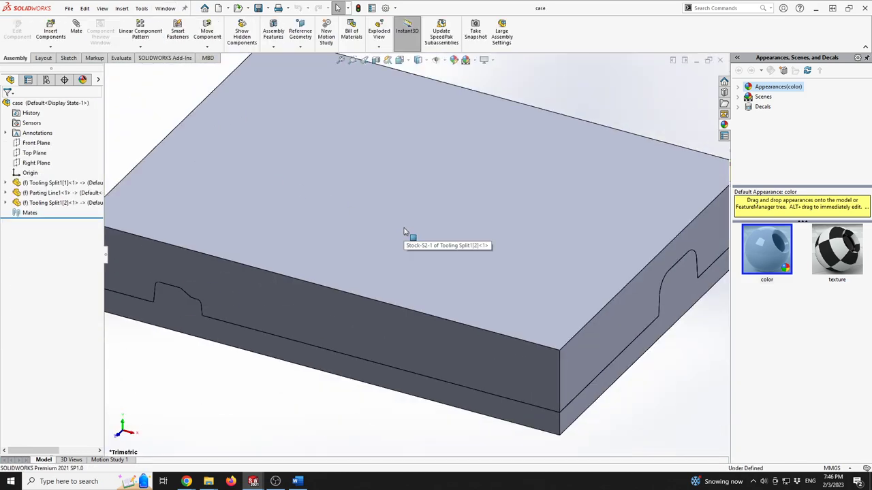
# - Create an exploded view and add a step that moves the upper mold half (Tooling Split1[2]) 700 mm upward along Y
pyautogui.press('f')
pyautogui.moveTo(434, 252); pyautogui.dragTo(407, 235, button='middle')
pyautogui.scroll(-1, 481, 207)
pyautogui.scroll(1, 395, 241)
pyautogui.scroll(1, 407, 236)
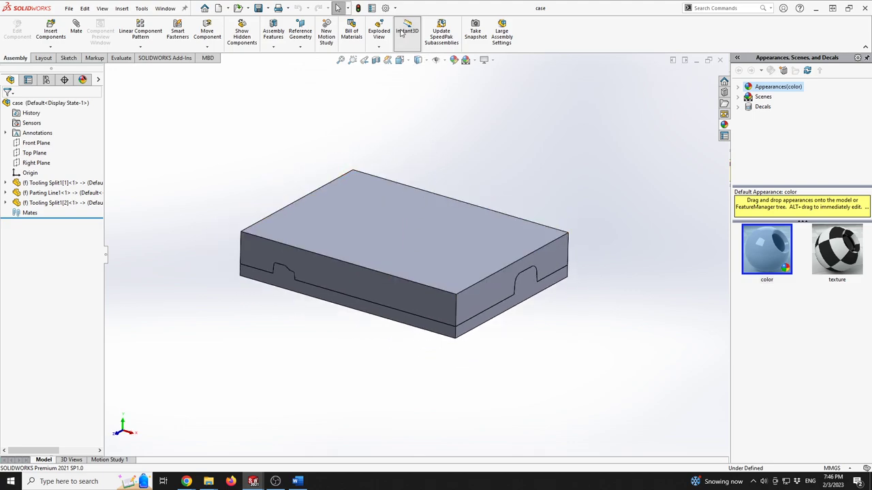
pyautogui.click(379, 31)
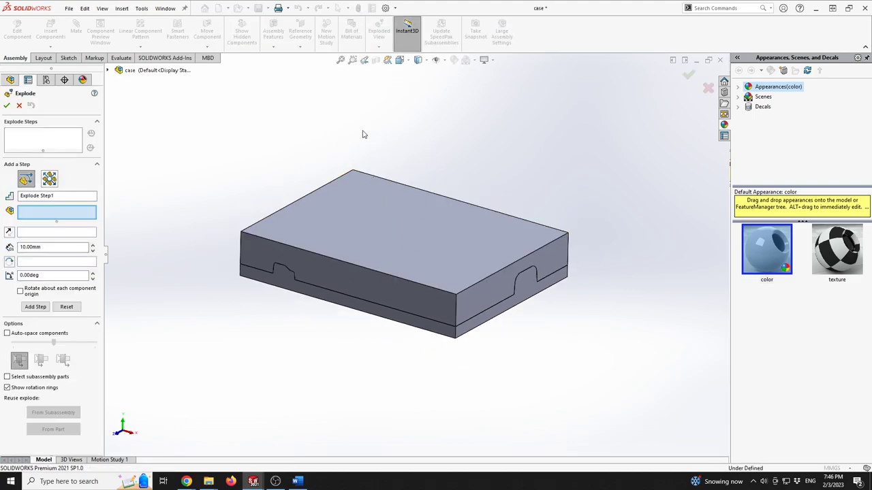
pyautogui.click(399, 226)
pyautogui.scroll(-2, 454, 201)
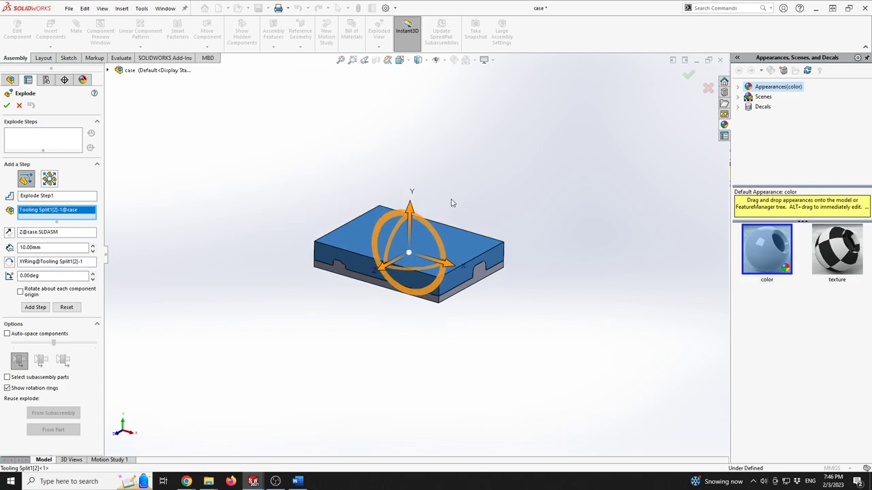
pyautogui.moveTo(410, 209); pyautogui.dragTo(416, 114)
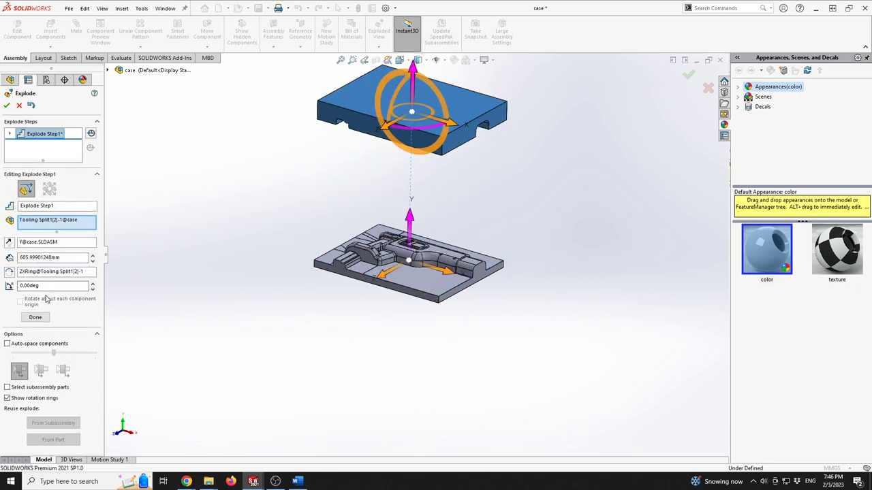
pyautogui.doubleClick(68, 257)
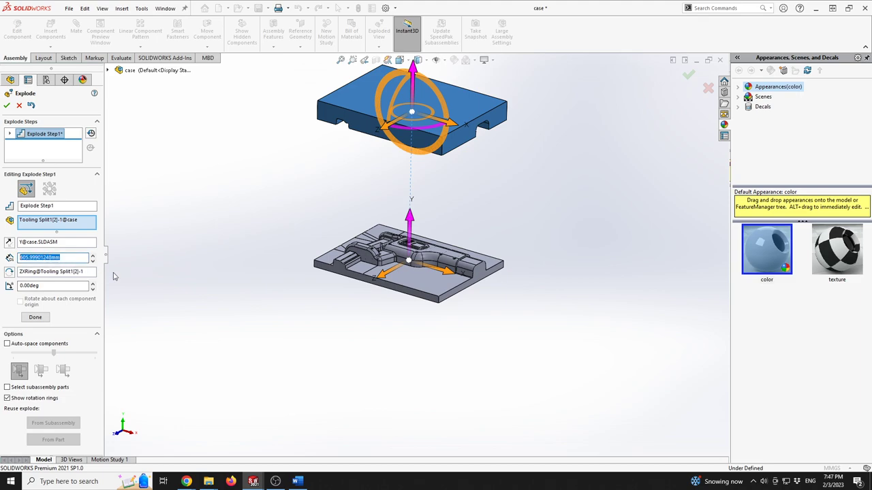
pyautogui.write('700.00mm')
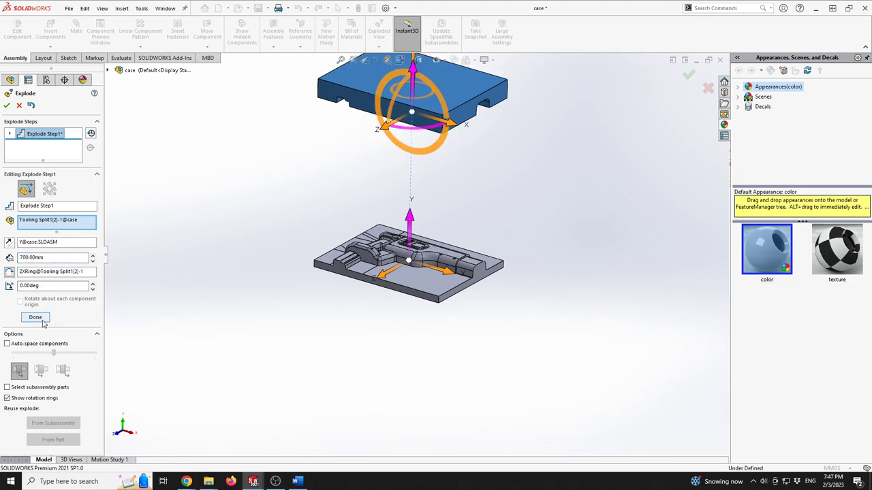
pyautogui.click(35, 317)
# - Add a second explode step moving the molded housing (Parting Line1) 350 mm upward along Y, and finish the exploded view
pyautogui.scroll(-2, 403, 209)
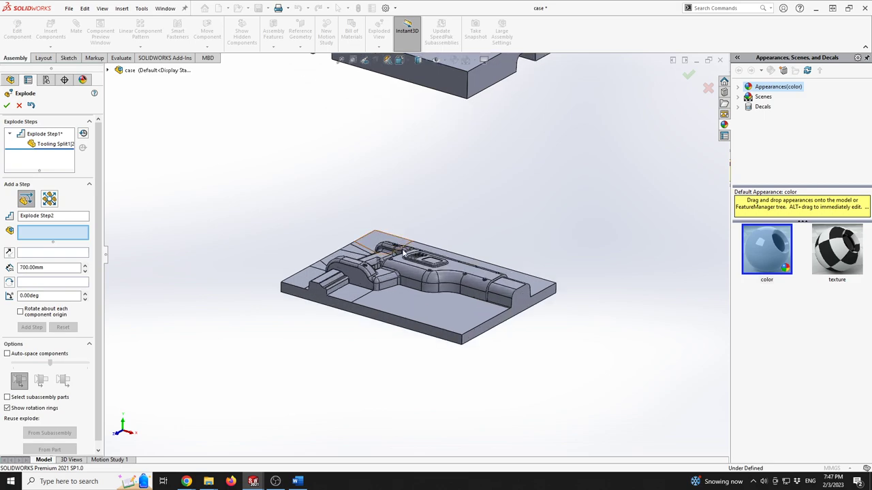
pyautogui.click(422, 280)
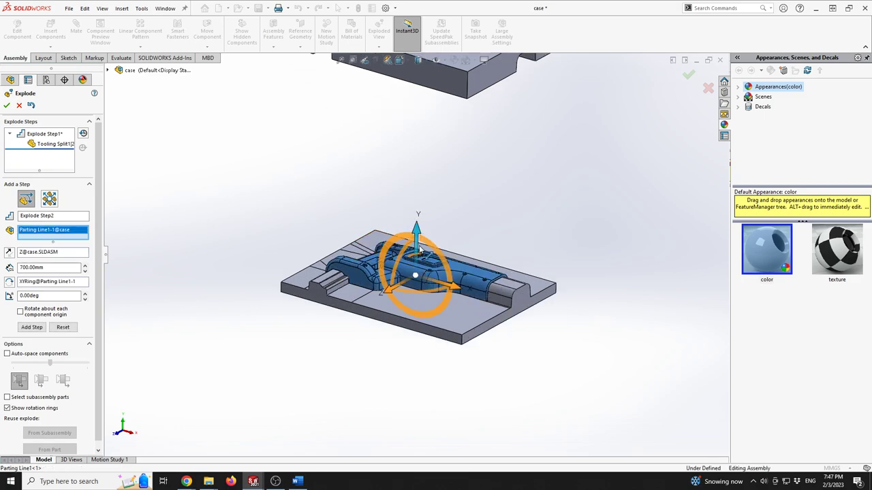
pyautogui.moveTo(419, 238); pyautogui.dragTo(429, 133)
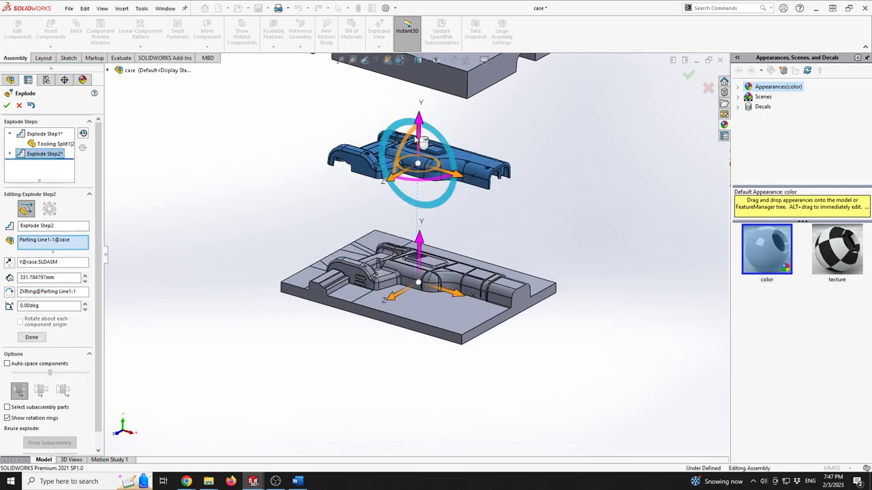
pyautogui.click(68, 278)
pyautogui.hotkey('ctrl', 'a')
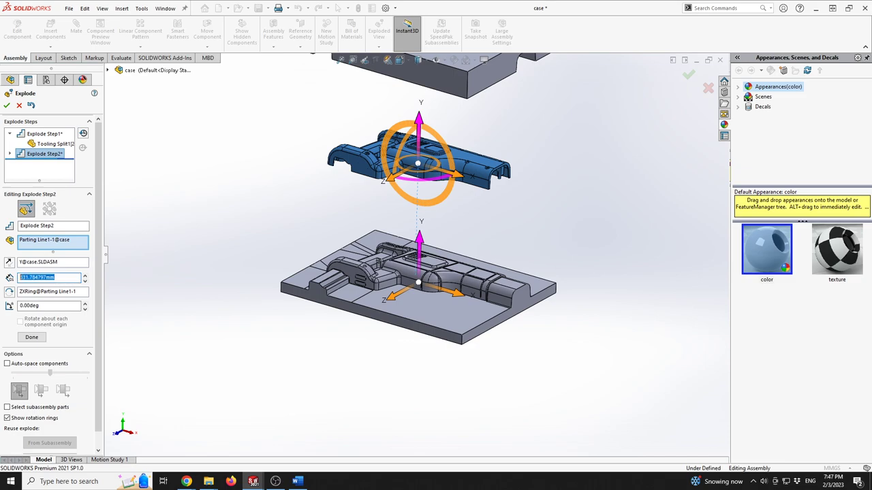
pyautogui.write('350')
pyautogui.click(31, 337)
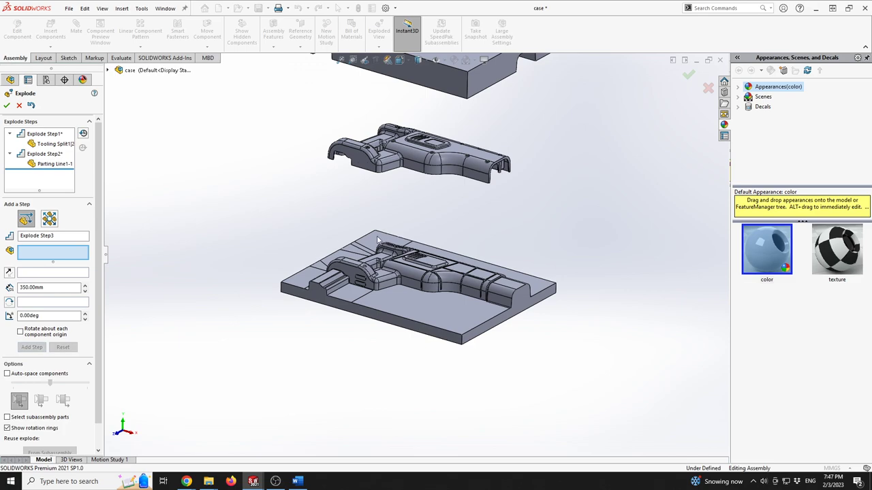
pyautogui.press('f')
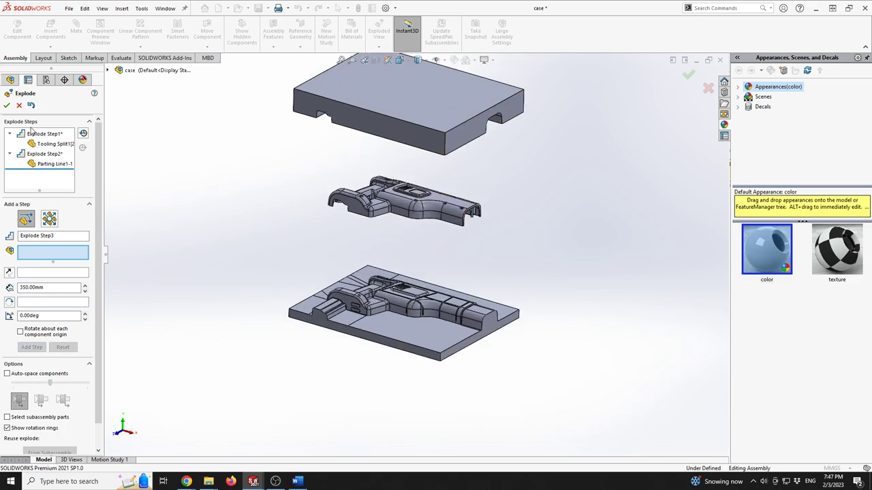
pyautogui.click(7, 105)
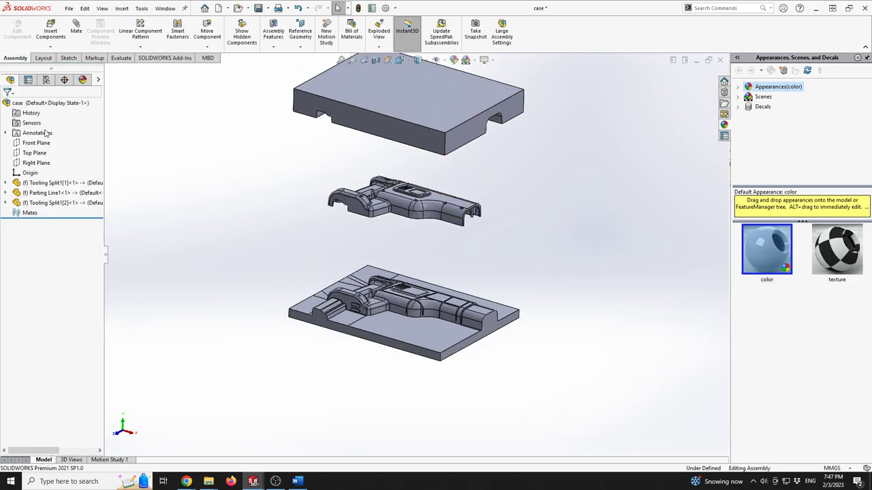
# - Color the Parting Line1 housing green at the part document level
pyautogui.click(68, 193)
pyautogui.click(111, 180)
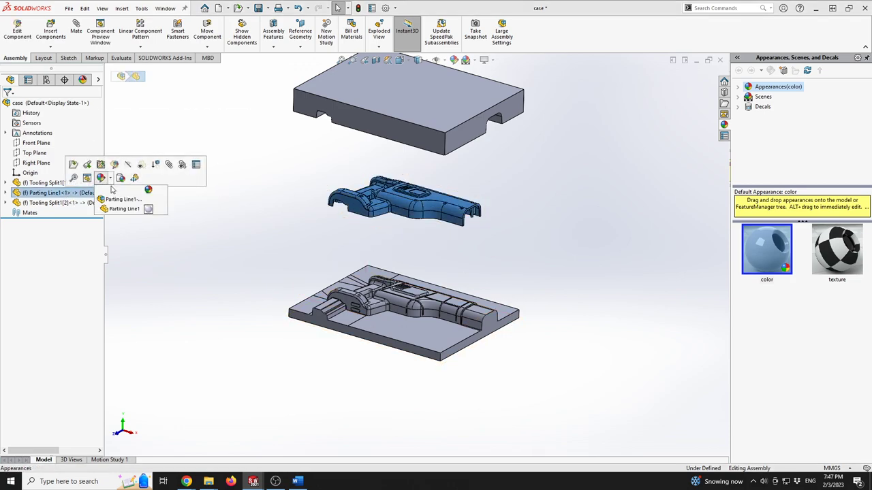
pyautogui.click(145, 210)
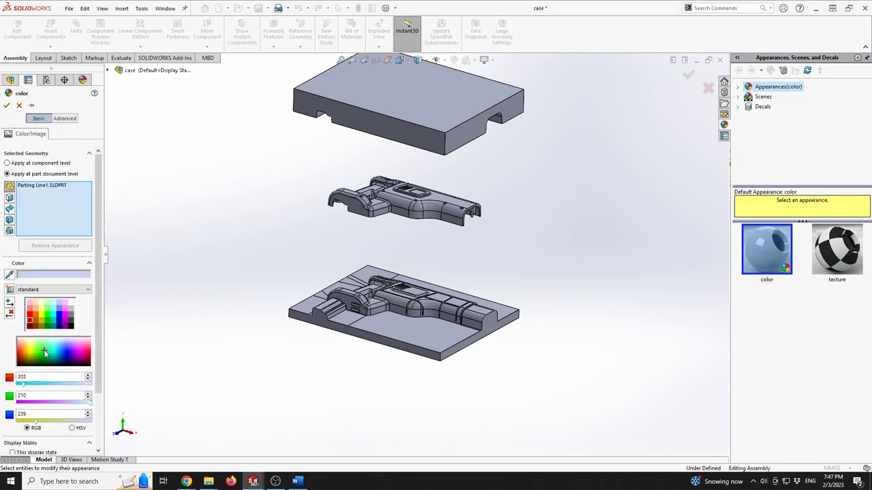
pyautogui.click(44, 352)
pyautogui.click(7, 105)
pyautogui.scroll(-2, 405, 171)
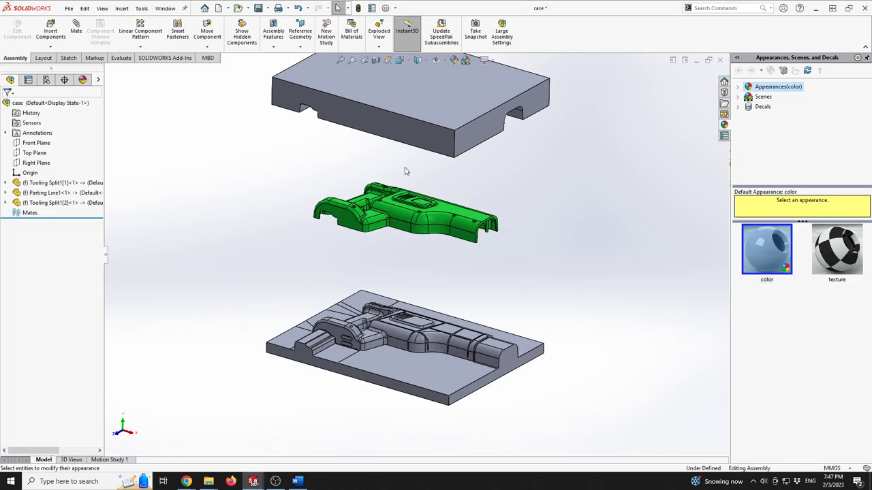
pyautogui.moveTo(404, 205)
pyautogui.mouseDown(button='middle')
pyautogui.moveTo(408, 232)
pyautogui.moveTo(415, 178)
pyautogui.moveTo(405, 208)
pyautogui.mouseUp(button='middle')
# - Play the case assembly's collapse animation, examine the mold while it runs, and close the animation controls
pyautogui.rightClick(60, 104)
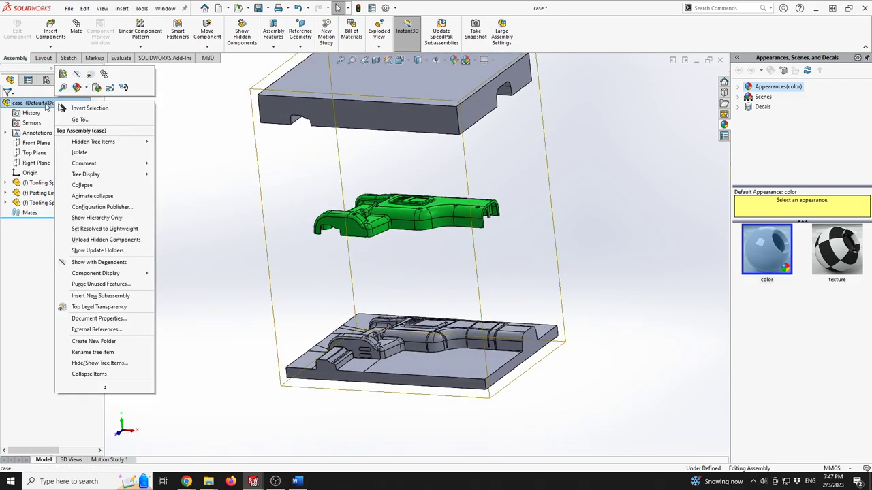
pyautogui.click(92, 196)
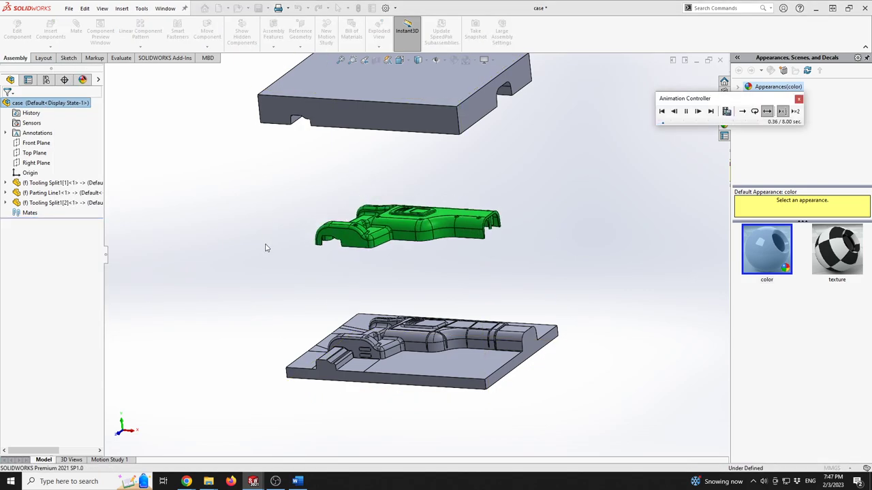
pyautogui.moveTo(679, 106); pyautogui.dragTo(583, 260)
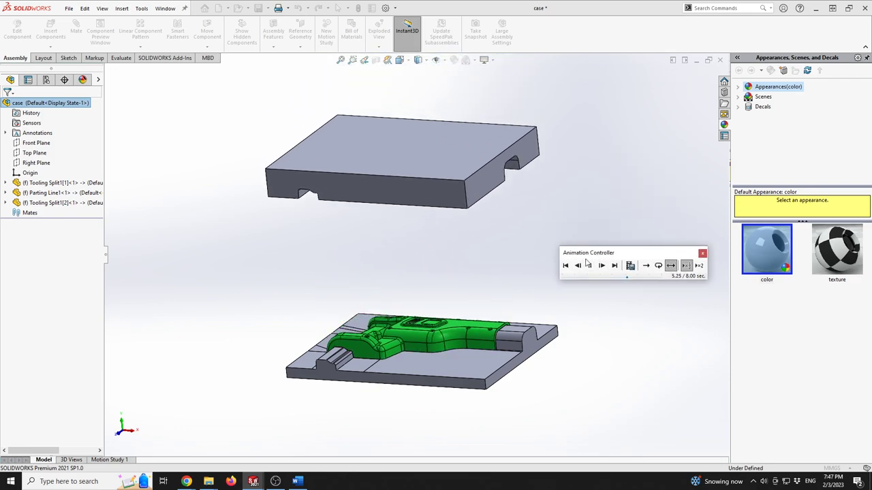
pyautogui.scroll(-3, 511, 303)
pyautogui.moveTo(459, 324); pyautogui.dragTo(429, 333, button='middle')
pyautogui.scroll(3, 416, 320)
pyautogui.moveTo(369, 259); pyautogui.dragTo(410, 228, button='middle')
pyautogui.scroll(2, 416, 225)
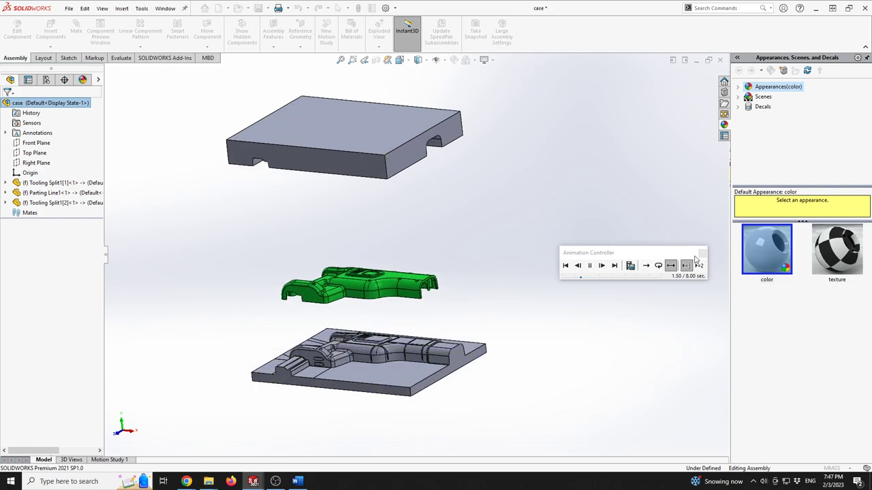
pyautogui.click(702, 252)
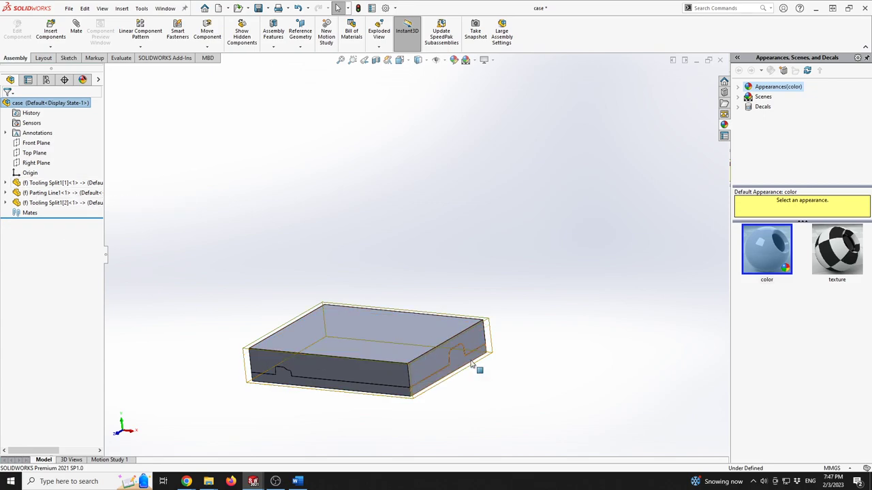
# - Float all three fixed components of the case assembly so they can be moved
pyautogui.scroll(-5, 471, 365)
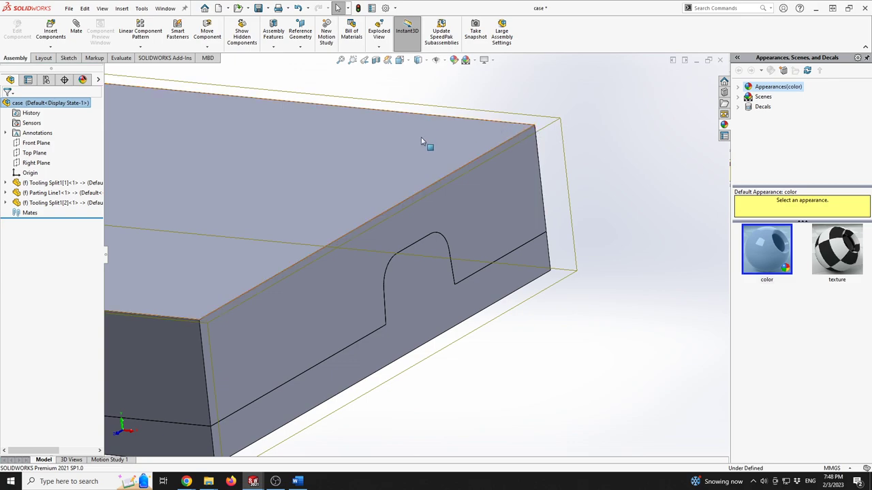
pyautogui.scroll(1, 422, 142)
pyautogui.scroll(5, 395, 252)
pyautogui.moveTo(343, 282); pyautogui.dragTo(416, 269, button='middle')
pyautogui.click(40, 183)
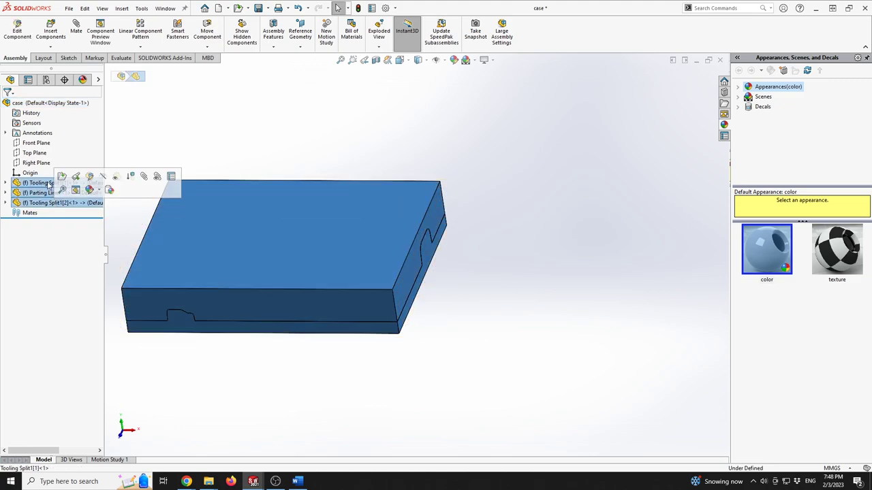
pyautogui.rightClick(48, 182)
pyautogui.click(83, 276)
pyautogui.scroll(4, 306, 226)
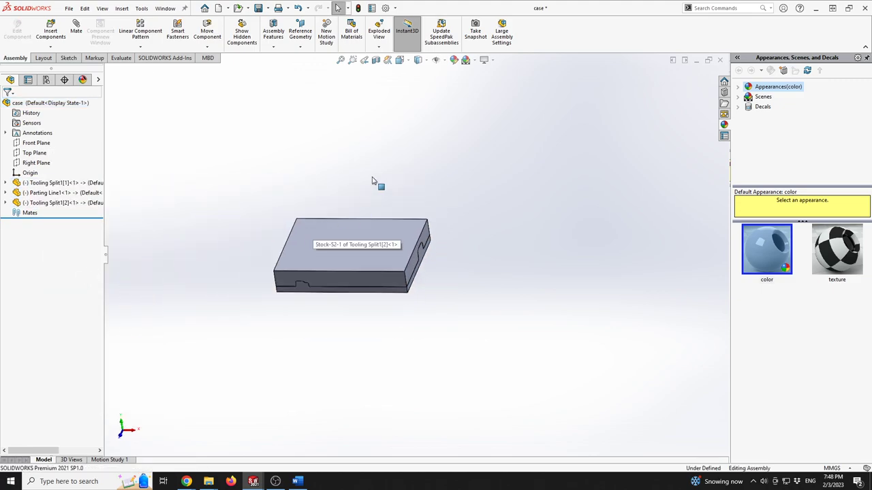
# - Move the upper mold half and the green housing freely so they sit apart above the lower mold half
pyautogui.click(207, 33)
pyautogui.moveTo(372, 242); pyautogui.dragTo(340, 177)
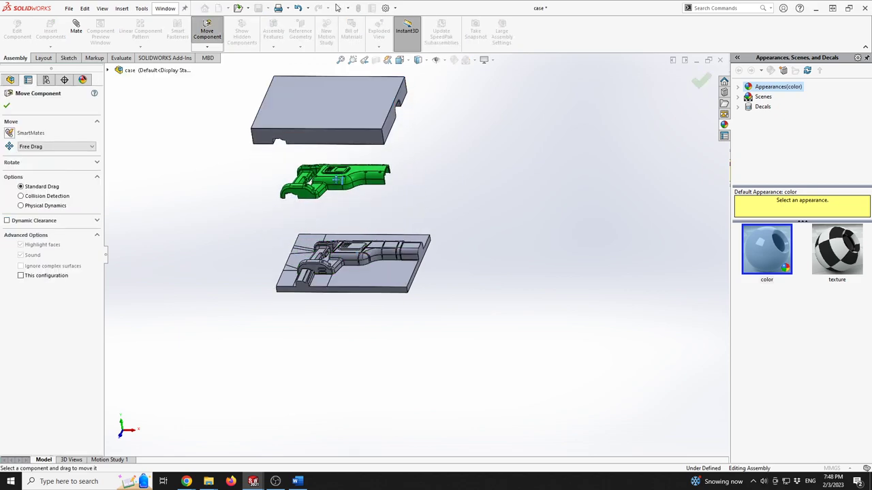
pyautogui.click(6, 106)
# - Fix the lower mold half (Tooling Split1[1]) in place in the assembly
pyautogui.scroll(-2, 387, 212)
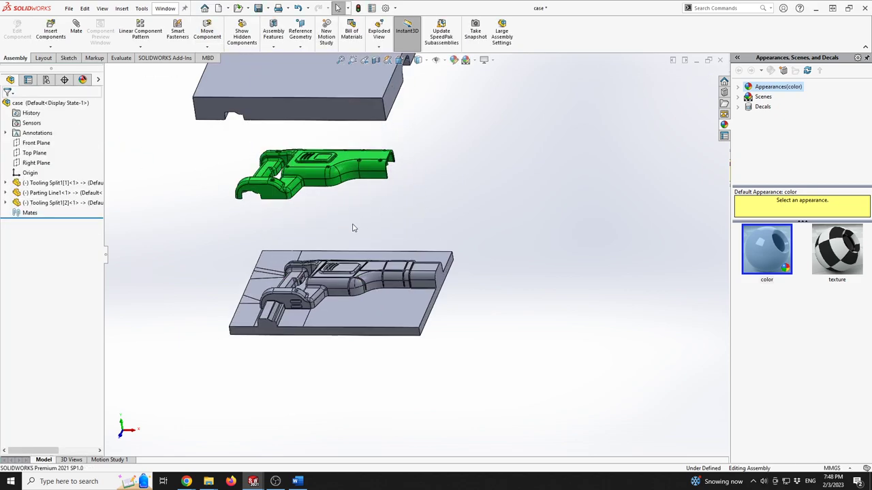
pyautogui.click(58, 202)
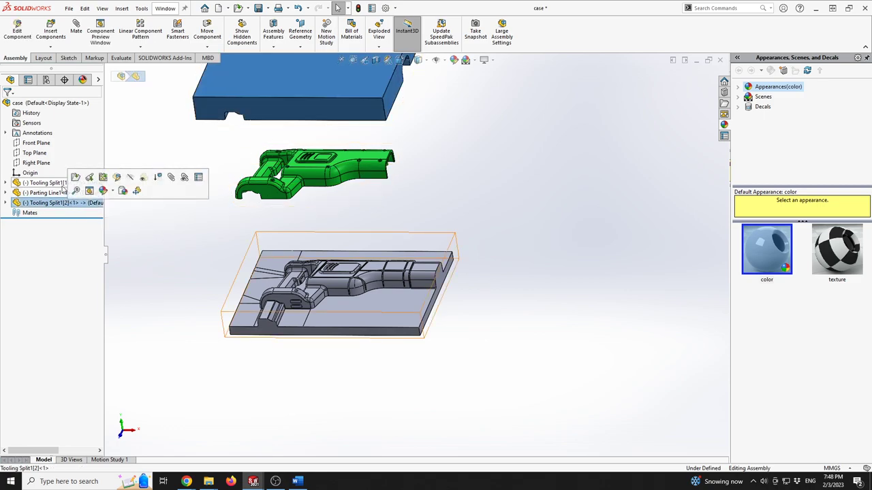
pyautogui.click(53, 183)
pyautogui.rightClick(53, 184)
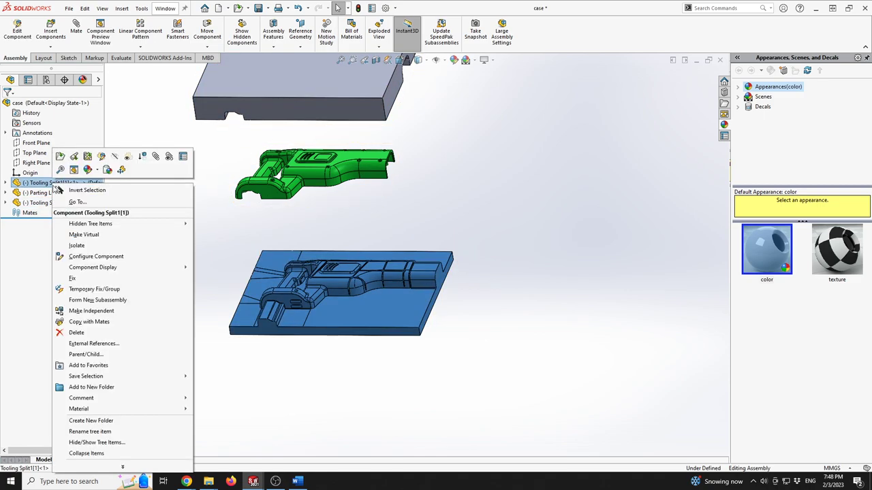
pyautogui.click(73, 279)
pyautogui.click(442, 234)
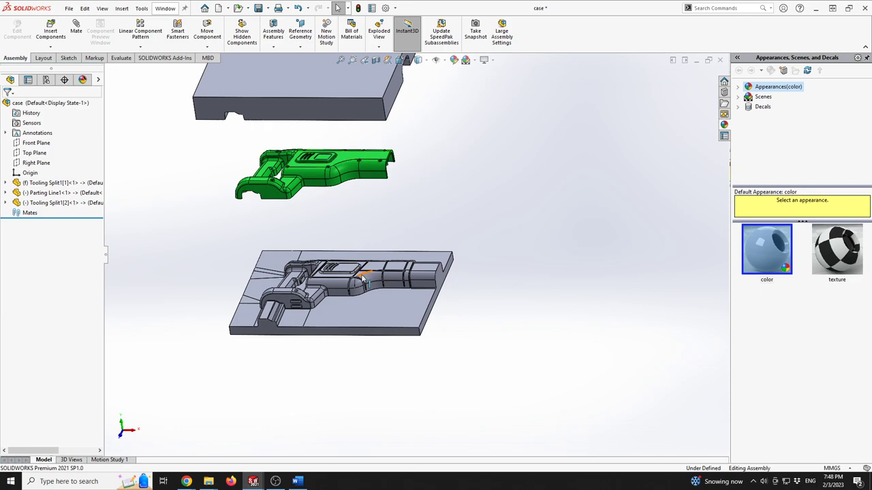
# - Turn on the display of temporary axes for the mold components
pyautogui.moveTo(342, 297); pyautogui.dragTo(368, 292, button='middle')
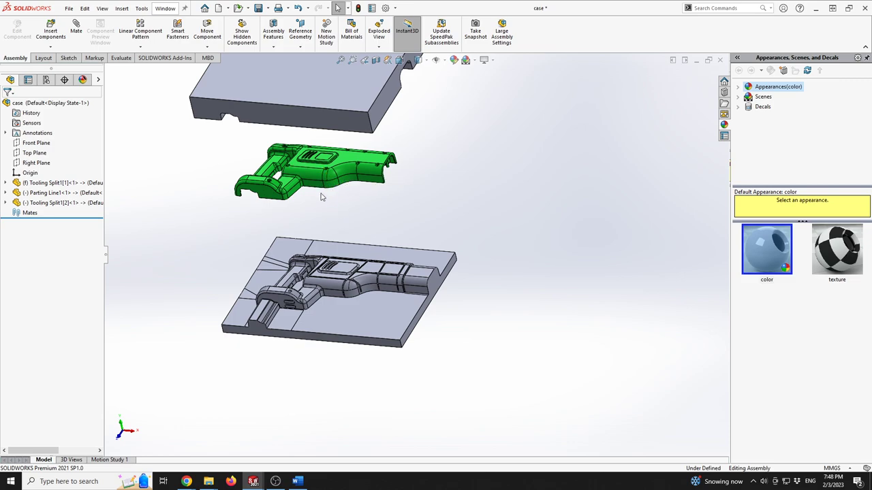
pyautogui.scroll(-3, 330, 180)
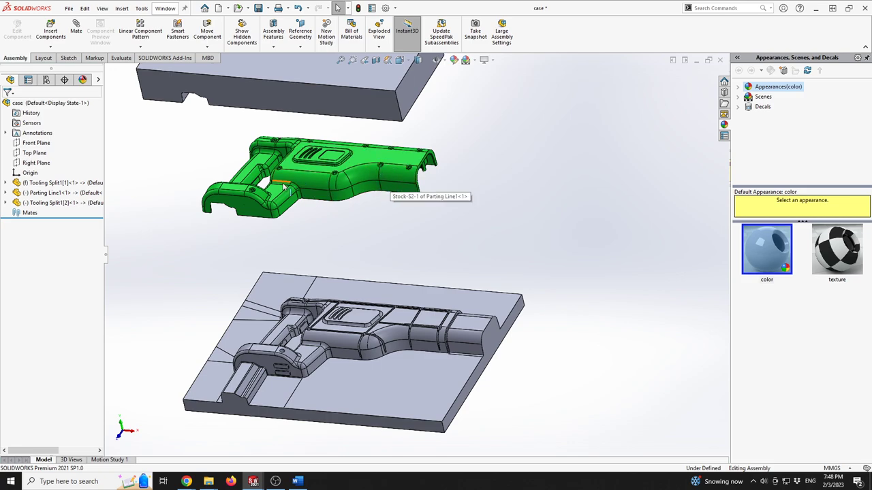
pyautogui.click(439, 61)
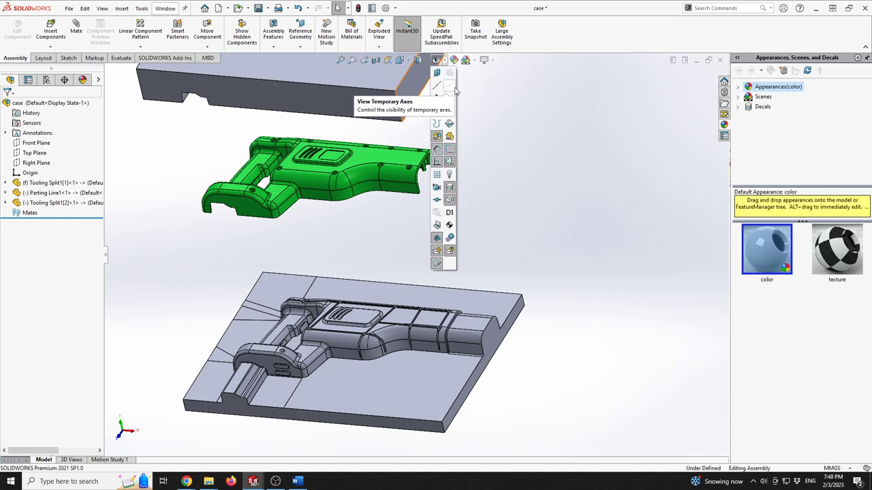
pyautogui.click(450, 88)
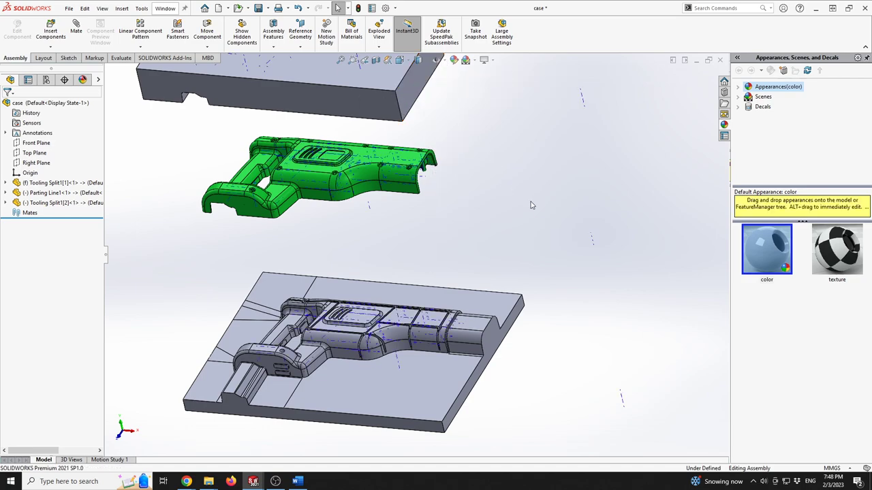
# - Add a coincident mate between the screw-hole axis in the green housing's handle and the matching axis on the lower mold half
pyautogui.scroll(2, 426, 257)
pyautogui.scroll(3, 437, 266)
pyautogui.moveTo(450, 239)
pyautogui.mouseDown(button='middle')
pyautogui.moveTo(444, 208)
pyautogui.moveTo(444, 238)
pyautogui.mouseUp(button='middle')
pyautogui.scroll(-2, 439, 295)
pyautogui.scroll(-1, 439, 296)
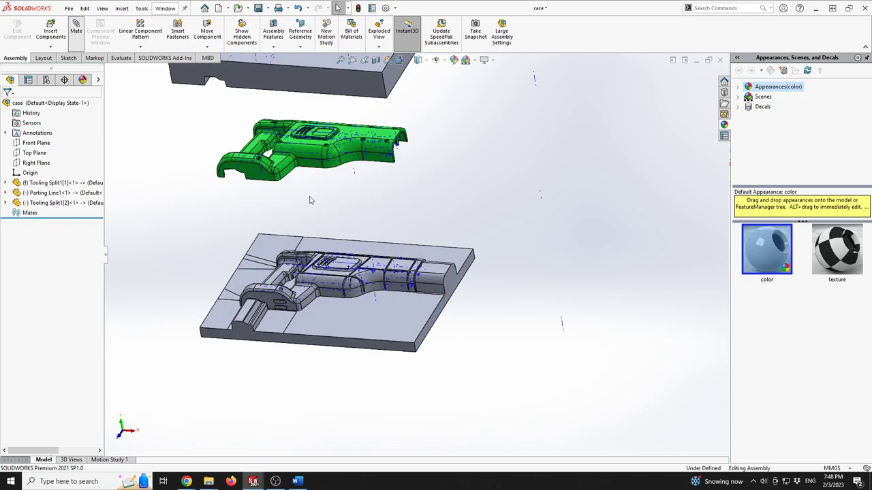
pyautogui.press('m')
pyautogui.scroll(-6, 314, 198)
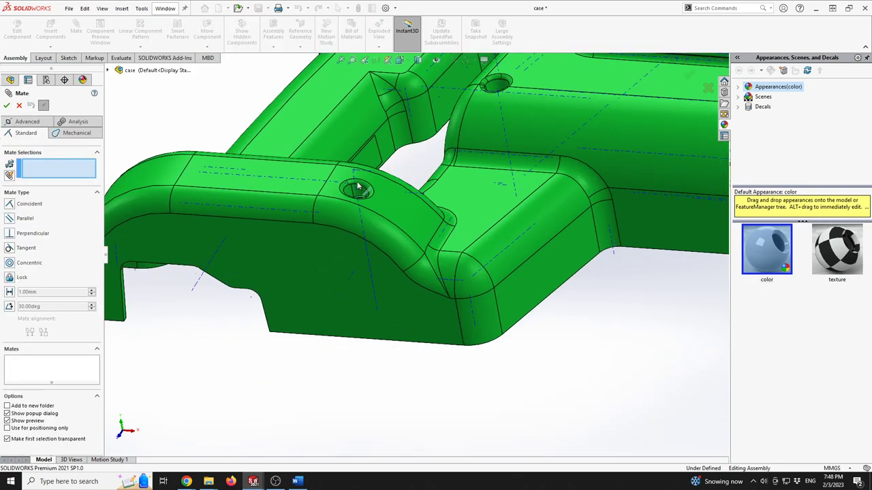
pyautogui.click(366, 243)
pyautogui.scroll(5, 365, 244)
pyautogui.scroll(-6, 422, 317)
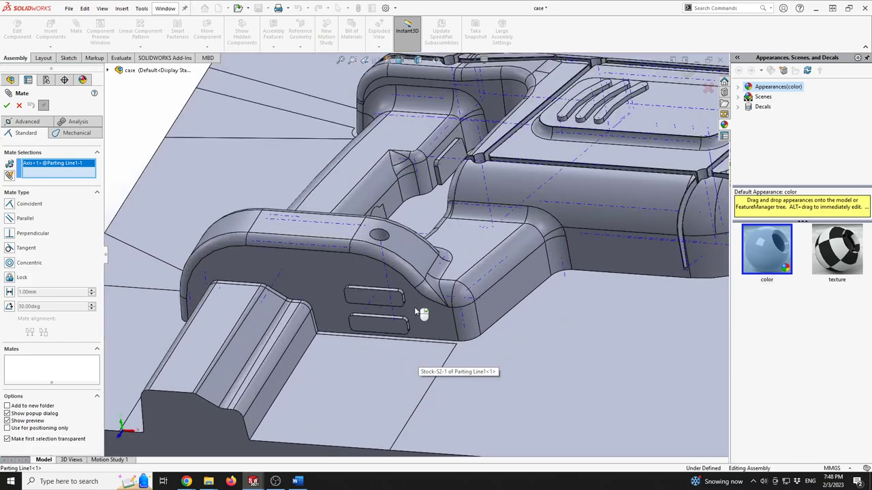
pyautogui.click(385, 267)
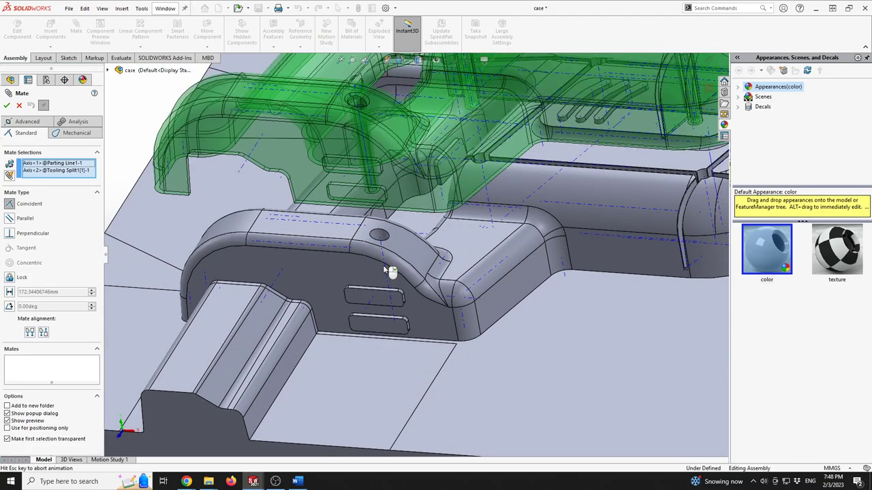
pyautogui.scroll(5, 418, 240)
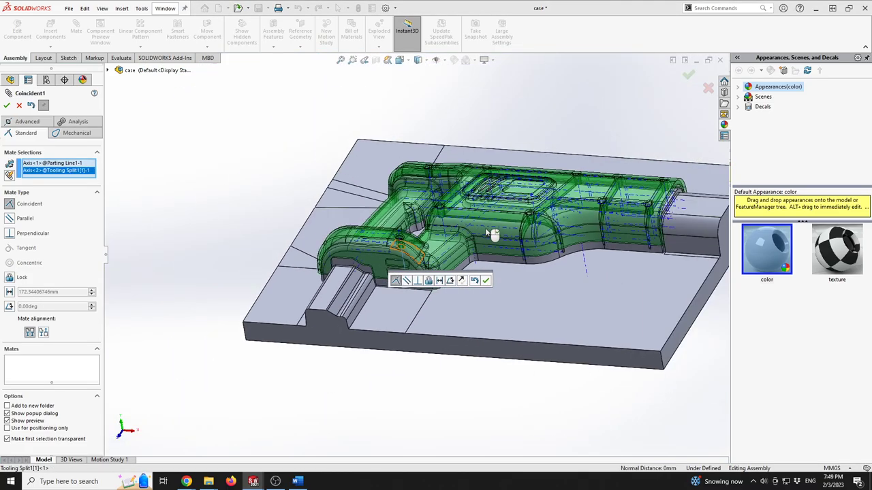
pyautogui.click(6, 106)
# - Move the green housing freely up off the lower mold half
pyautogui.moveTo(502, 224); pyautogui.dragTo(492, 179, button='middle')
pyautogui.scroll(3, 489, 182)
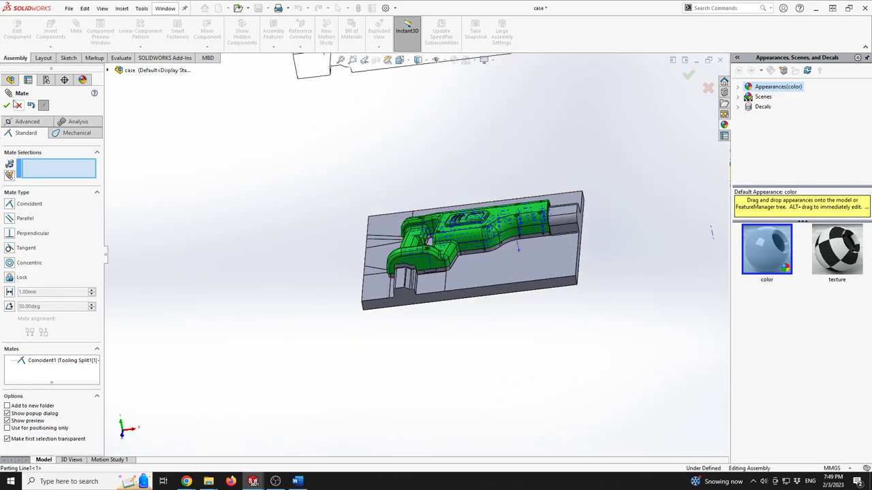
pyautogui.click(208, 32)
pyautogui.moveTo(464, 206); pyautogui.dragTo(352, 141)
pyautogui.moveTo(410, 148); pyautogui.dragTo(433, 149)
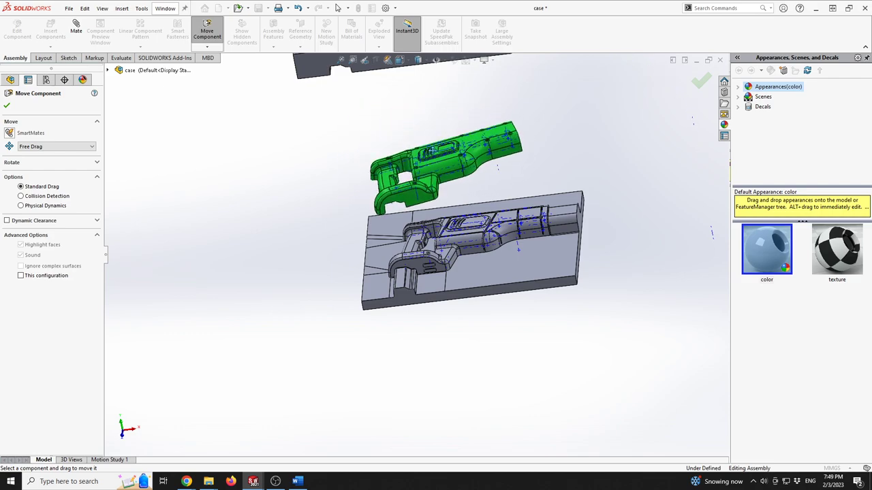
pyautogui.press('Escape')
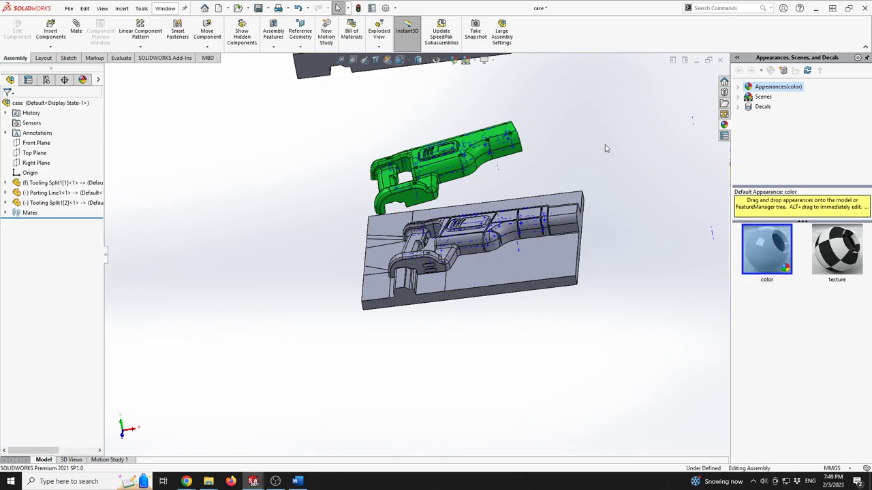
# - Add a coincident mate between the screw-hole axis near the housing's barrel end and the corresponding axis on the lower mold half
pyautogui.scroll(-2, 606, 148)
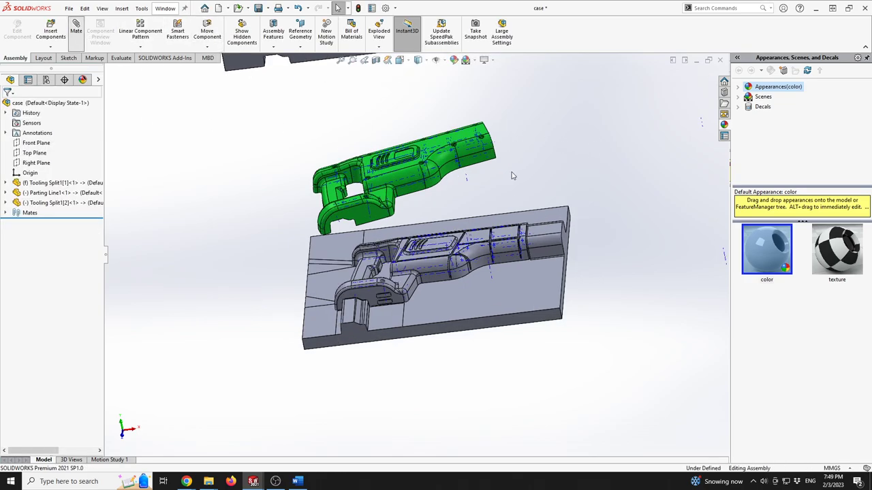
pyautogui.scroll(-3, 494, 179)
pyautogui.moveTo(490, 202); pyautogui.dragTo(501, 168, button='middle')
pyautogui.scroll(-3, 485, 141)
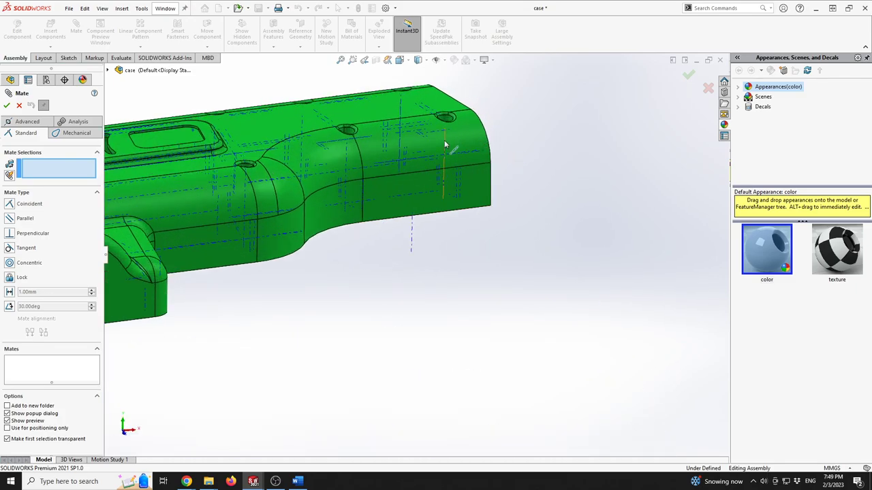
pyautogui.click(444, 144)
pyautogui.scroll(3, 497, 286)
pyautogui.scroll(-5, 471, 356)
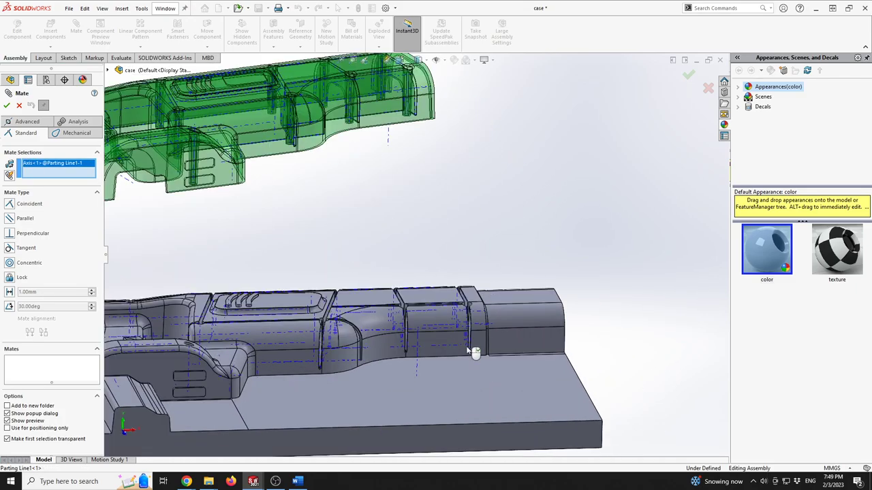
pyautogui.moveTo(462, 296); pyautogui.dragTo(478, 359, button='middle')
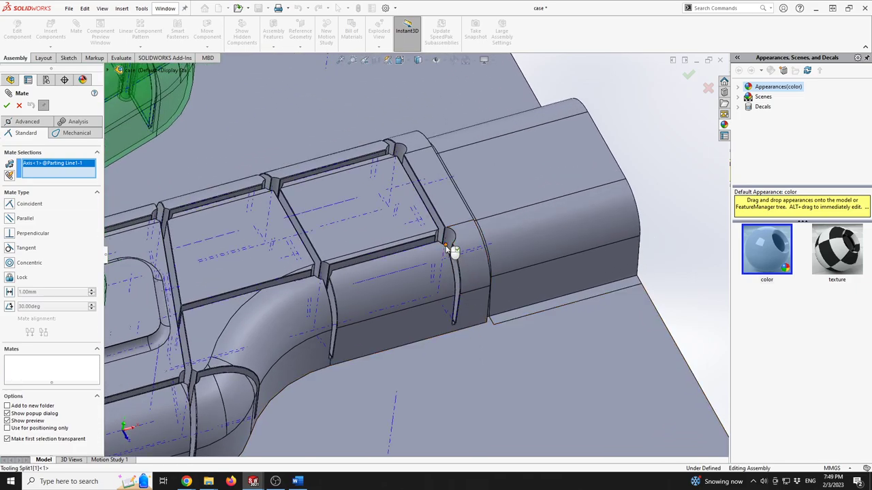
pyautogui.click(446, 252)
pyautogui.scroll(2, 418, 229)
pyautogui.click(6, 105)
pyautogui.scroll(4, 409, 272)
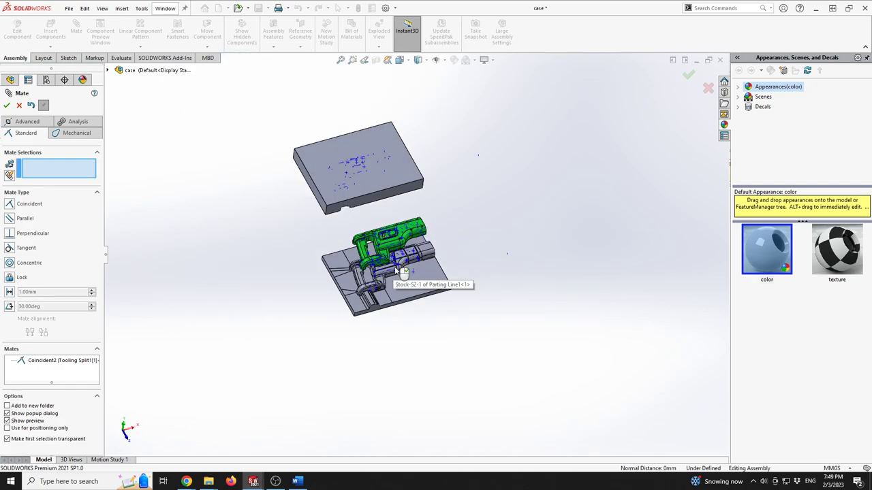
pyautogui.scroll(-2, 408, 272)
pyautogui.click(6, 106)
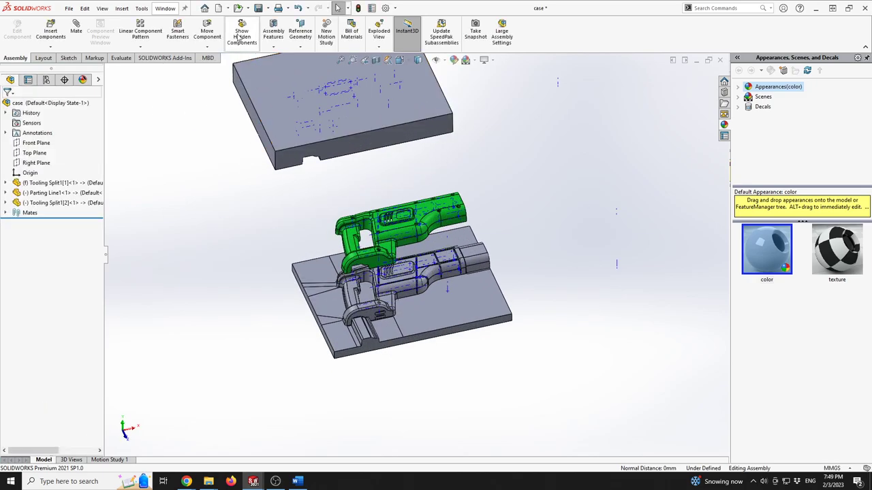
# - Raise the green housing well clear of the lower mold half and hide the temporary axes
pyautogui.click(207, 32)
pyautogui.moveTo(409, 235); pyautogui.dragTo(414, 218, button='middle')
pyautogui.moveTo(421, 216); pyautogui.dragTo(503, 191)
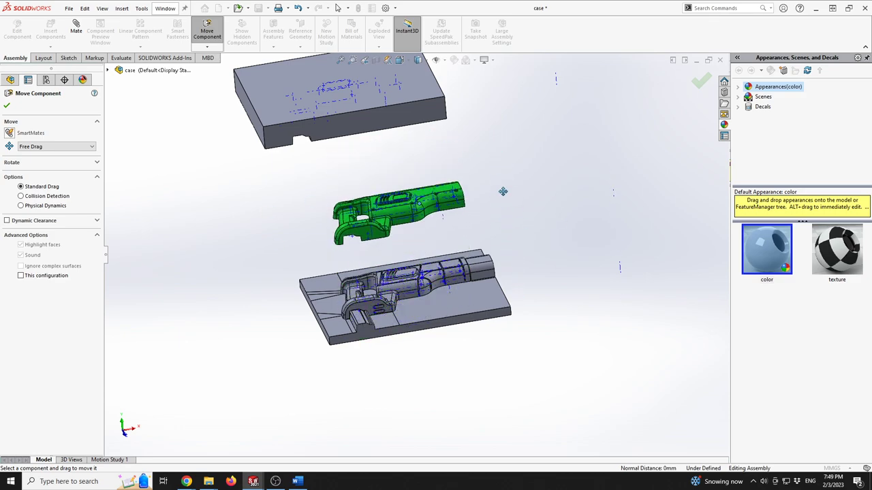
pyautogui.scroll(-1, 499, 193)
pyautogui.click(7, 107)
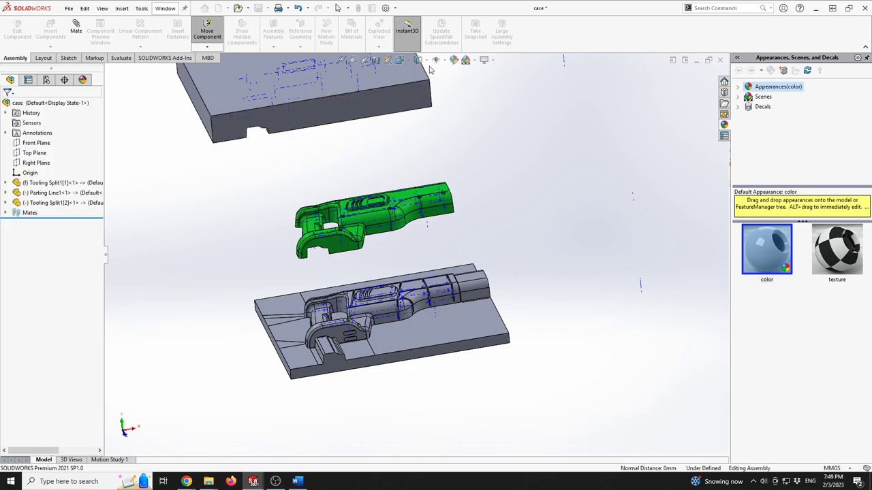
pyautogui.click(444, 61)
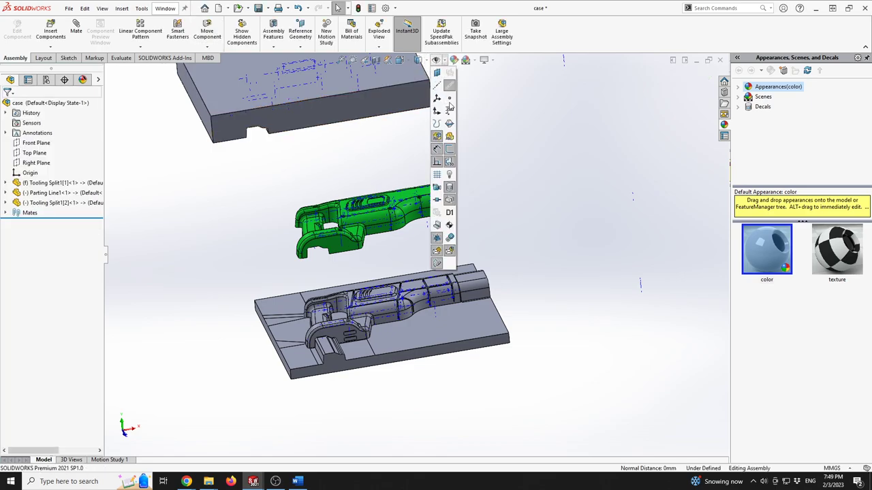
pyautogui.click(510, 185)
# - Try to mate the housing's bottom rim face coincident with the parting face around the handle on the lower mold half
pyautogui.moveTo(415, 265); pyautogui.dragTo(417, 299, button='middle')
pyautogui.scroll(-3, 404, 305)
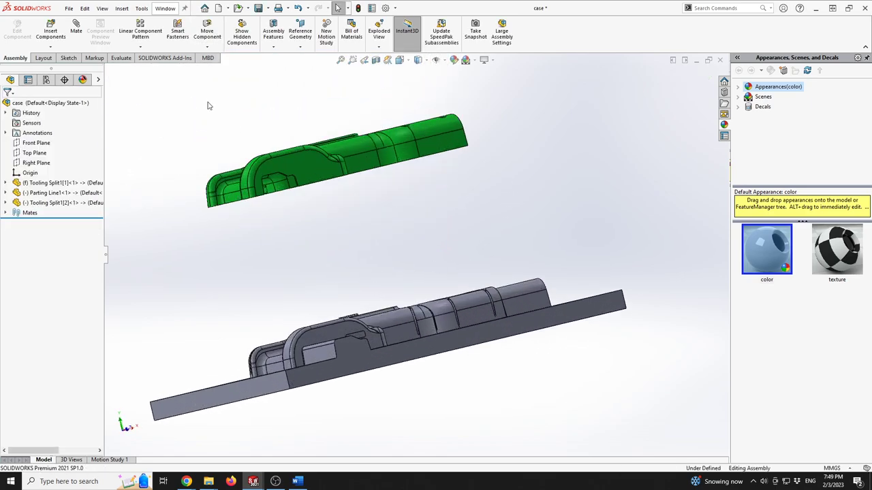
pyautogui.scroll(-5, 273, 213)
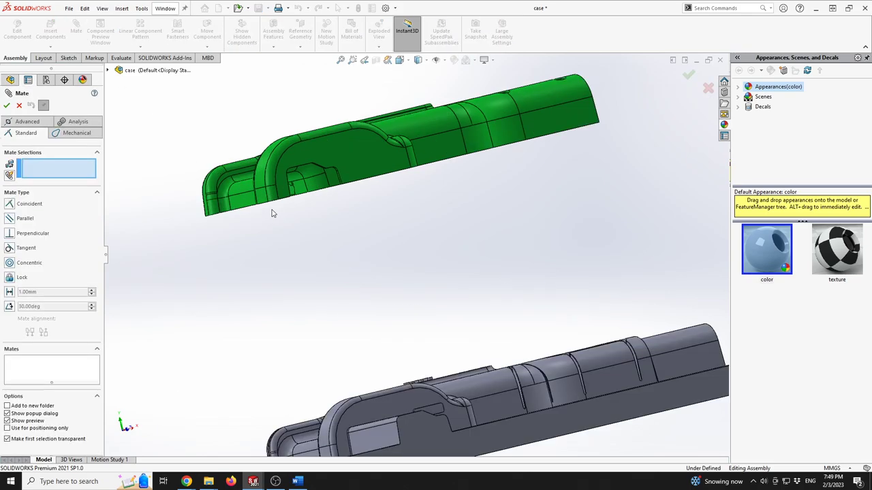
pyautogui.moveTo(312, 230); pyautogui.dragTo(327, 179, button='middle')
pyautogui.scroll(-3, 345, 151)
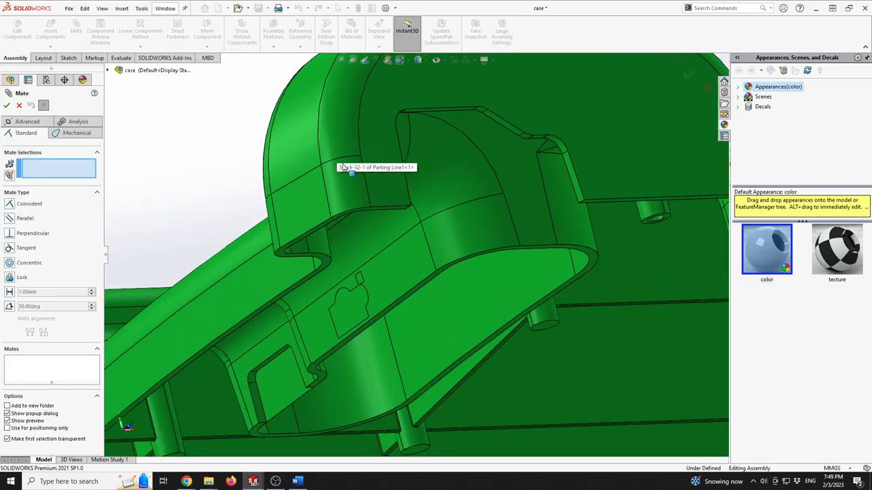
pyautogui.scroll(-2, 384, 212)
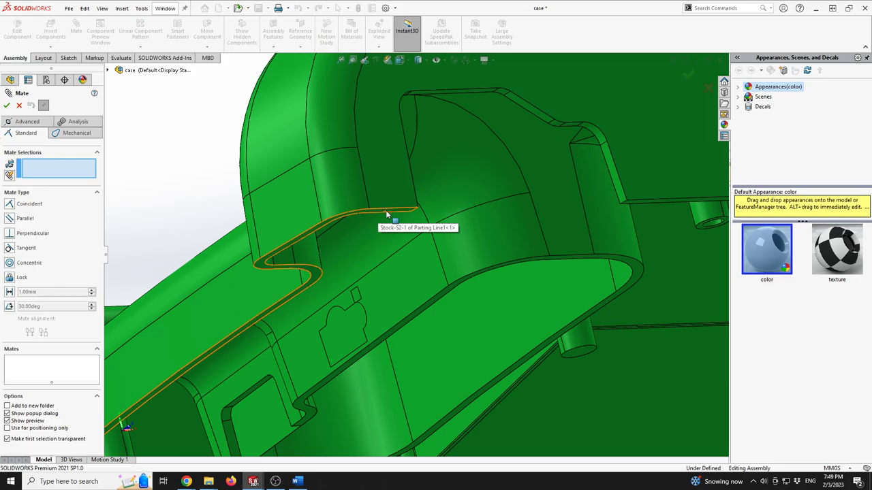
pyautogui.click(386, 214)
pyautogui.scroll(8, 395, 226)
pyautogui.moveTo(463, 270); pyautogui.dragTo(475, 366, button='middle')
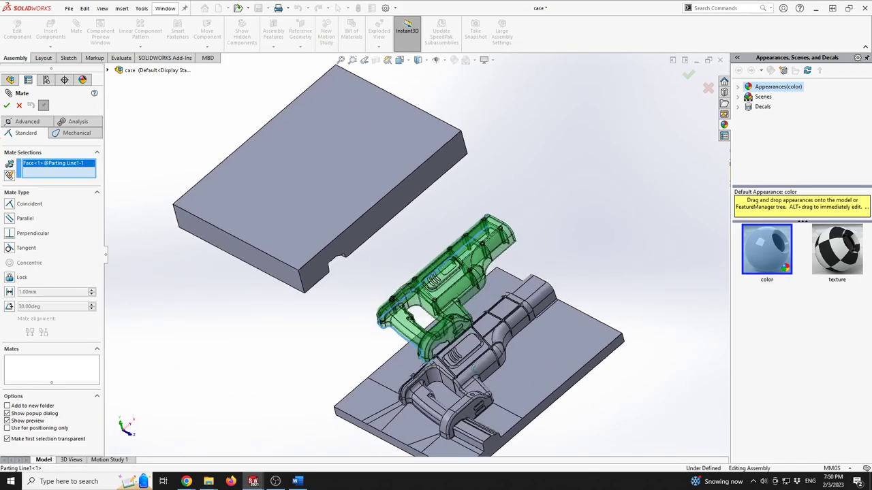
pyautogui.scroll(-4, 446, 426)
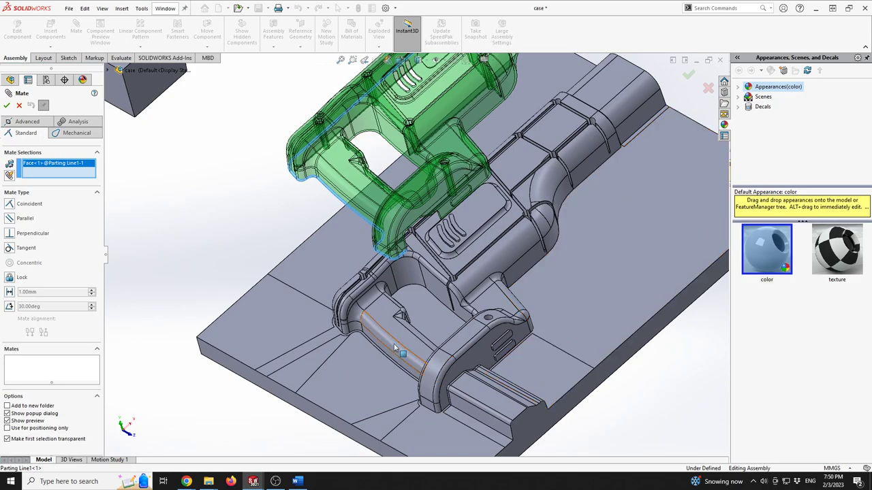
pyautogui.scroll(-5, 406, 346)
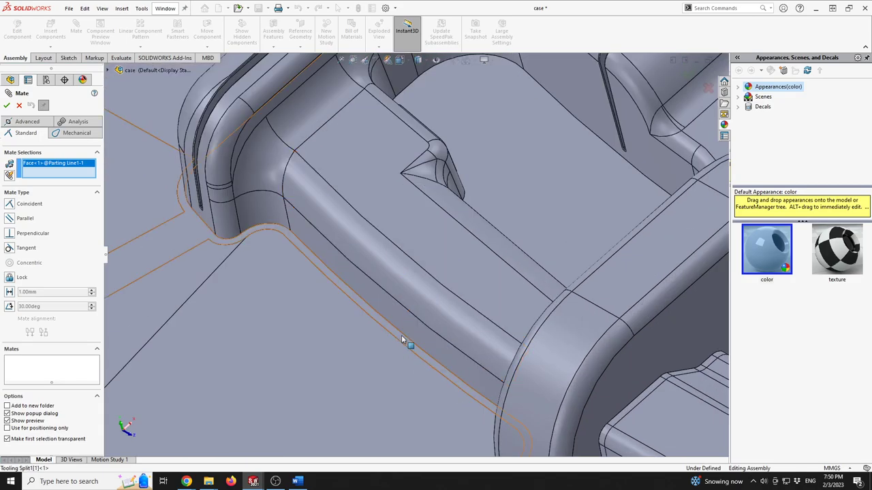
pyautogui.click(401, 335)
pyautogui.scroll(5, 387, 251)
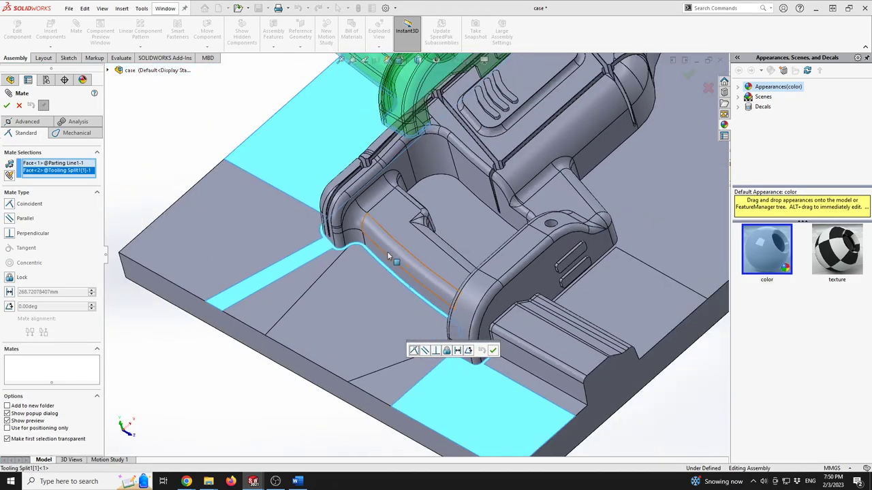
pyautogui.click(10, 203)
pyautogui.scroll(8, 436, 225)
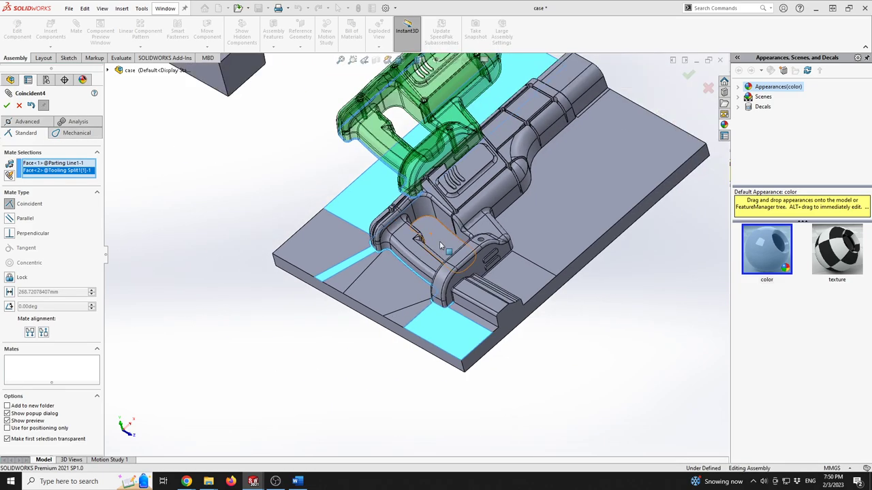
pyautogui.moveTo(444, 214); pyautogui.dragTo(429, 125, button='middle')
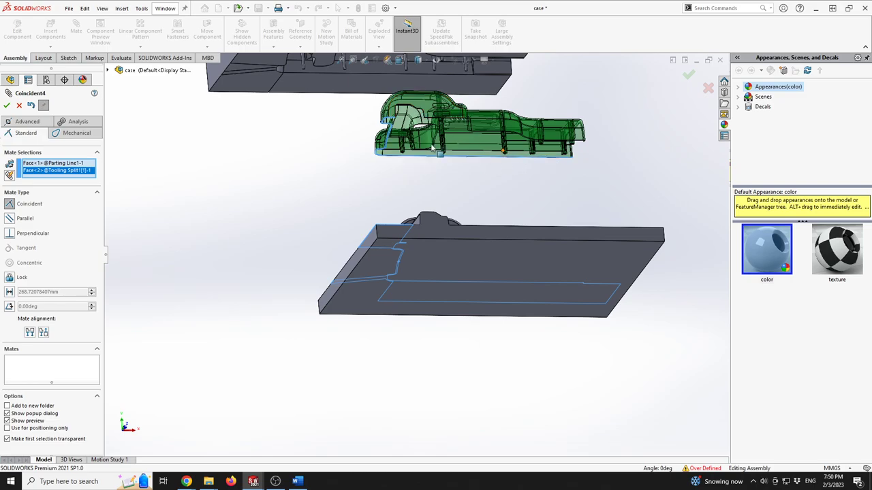
pyautogui.click(7, 105)
# - Add a coincident mate between the end face of a screw boss inside the housing and the matching boss seat on the lower mold half
pyautogui.scroll(2, 436, 272)
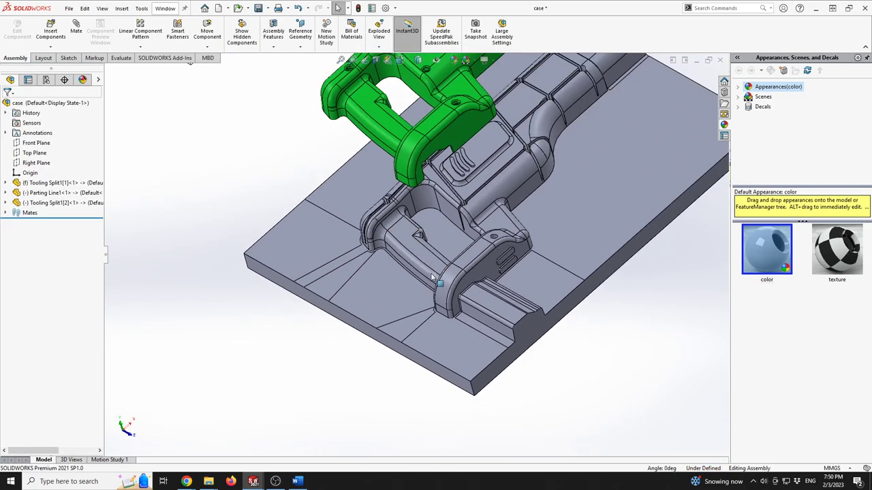
pyautogui.moveTo(482, 240); pyautogui.dragTo(367, 143, button='middle')
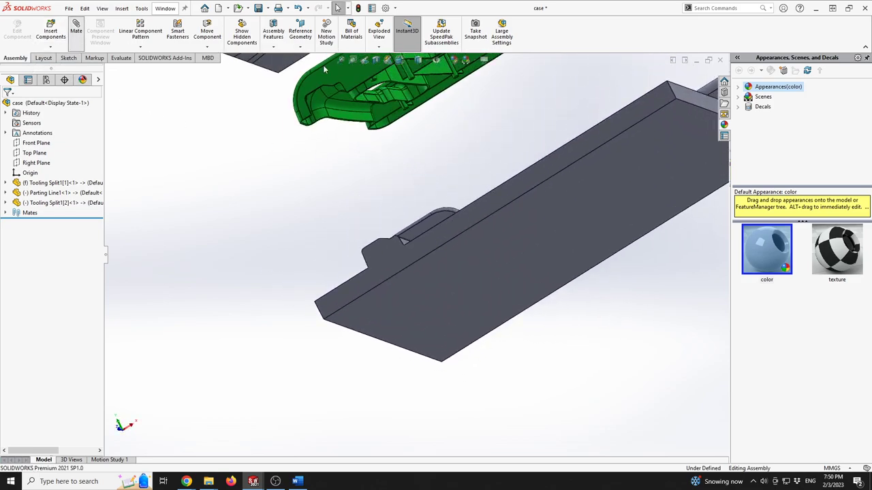
pyautogui.scroll(4, 430, 128)
pyautogui.moveTo(432, 131)
pyautogui.mouseDown(button='middle')
pyautogui.moveTo(424, 117)
pyautogui.moveTo(426, 143)
pyautogui.mouseUp(button='middle')
pyautogui.scroll(-5, 425, 143)
pyautogui.scroll(-2, 425, 142)
pyautogui.scroll(-3, 390, 270)
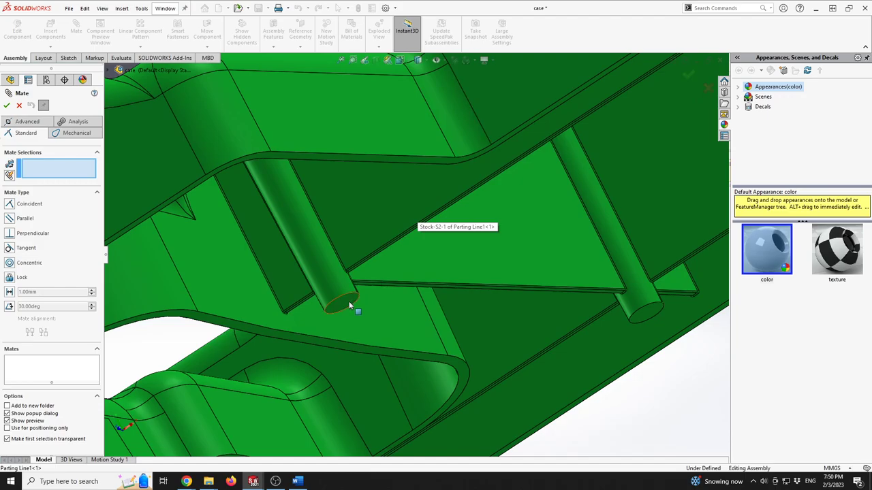
pyautogui.click(349, 305)
pyautogui.scroll(10, 418, 304)
pyautogui.moveTo(443, 292); pyautogui.dragTo(521, 378, button='middle')
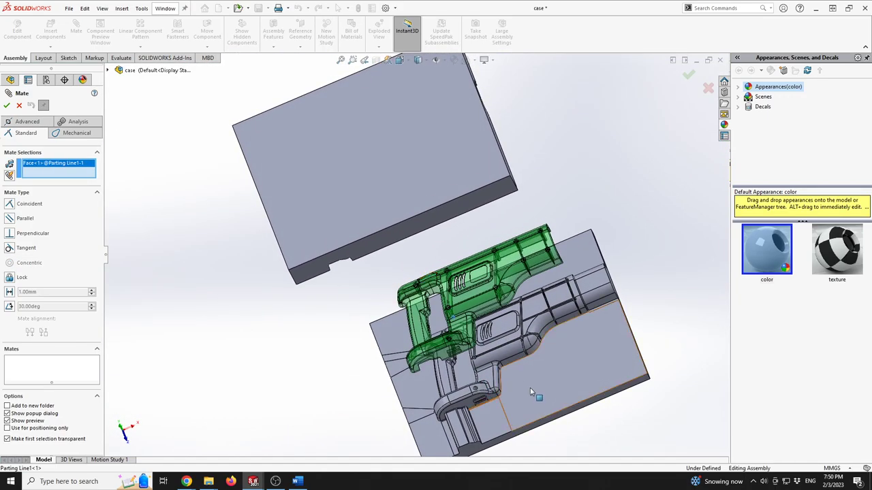
pyautogui.scroll(-6, 532, 393)
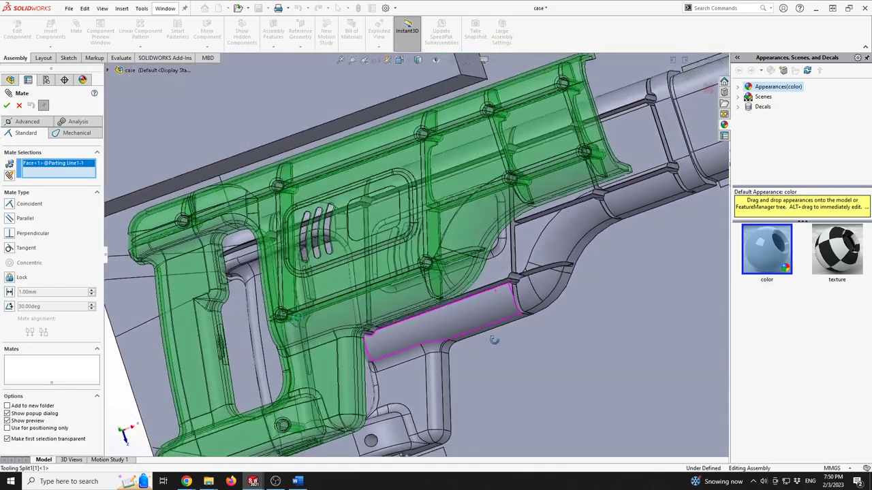
pyautogui.scroll(-8, 493, 339)
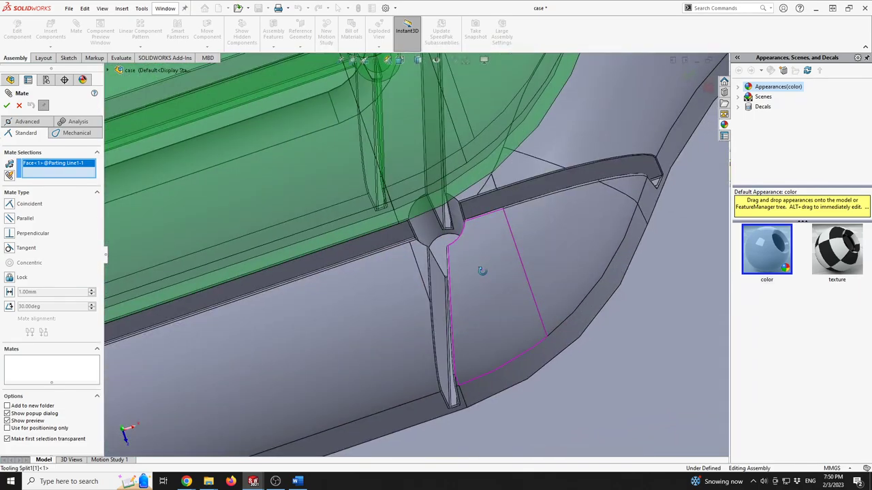
pyautogui.click(444, 248)
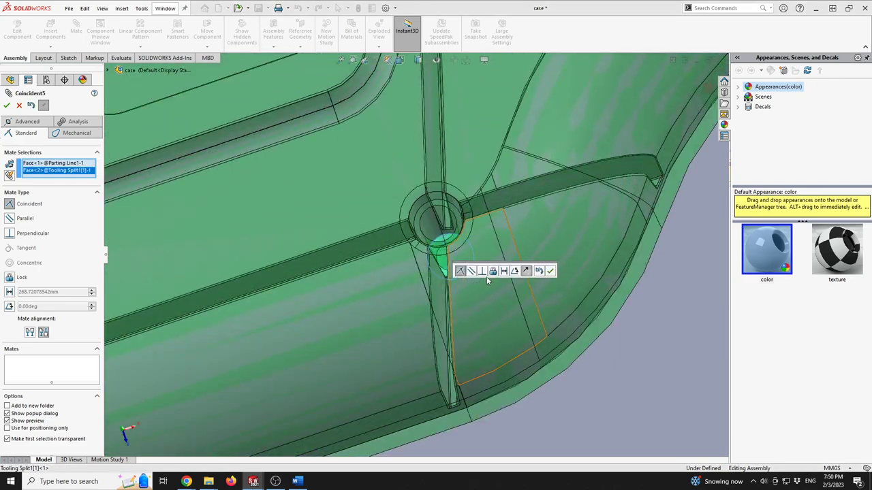
pyautogui.click(6, 106)
pyautogui.scroll(10, 501, 234)
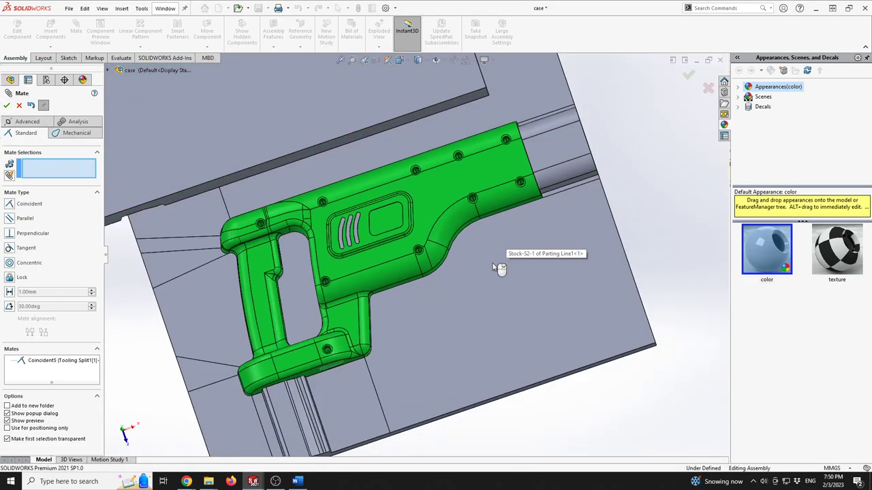
# - Section the assembly along the Front Plane at about -79 mm offset and examine how the housing seats on the lower mold half
pyautogui.moveTo(440, 284); pyautogui.dragTo(417, 180, button='middle')
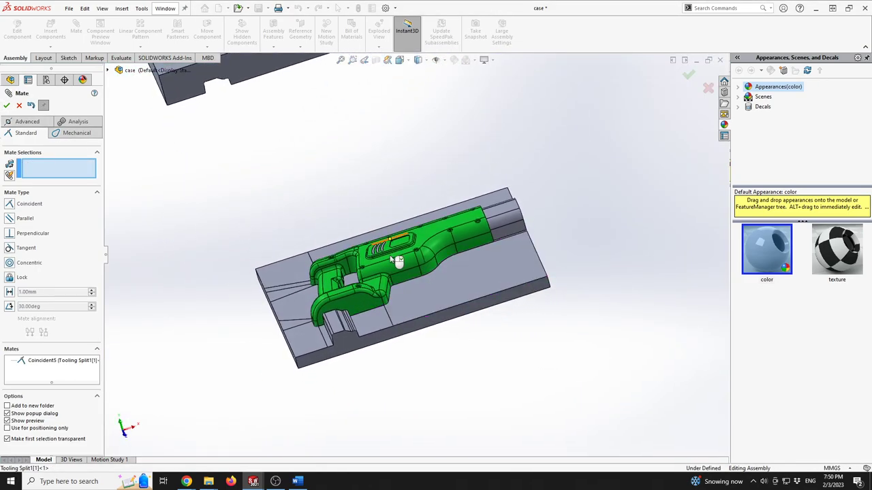
pyautogui.scroll(-3, 378, 290)
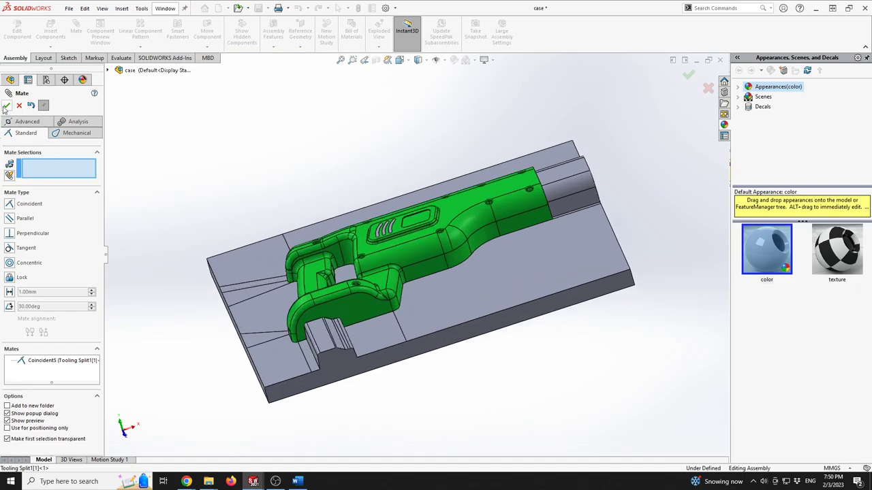
pyautogui.press('Escape')
pyautogui.scroll(-1, 378, 295)
pyautogui.moveTo(378, 297); pyautogui.dragTo(363, 272, button='middle')
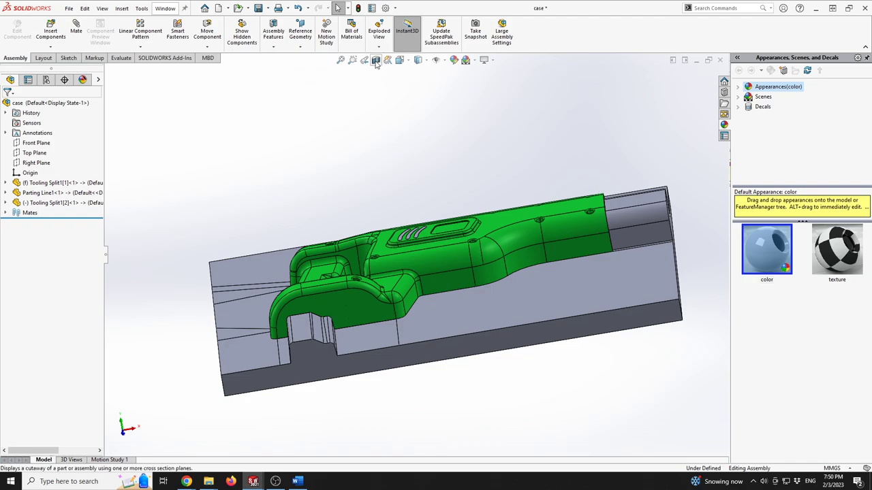
pyautogui.click(375, 61)
pyautogui.scroll(-6, 393, 285)
pyautogui.moveTo(368, 276); pyautogui.dragTo(399, 221, button='middle')
pyautogui.moveTo(454, 265); pyautogui.dragTo(223, 225)
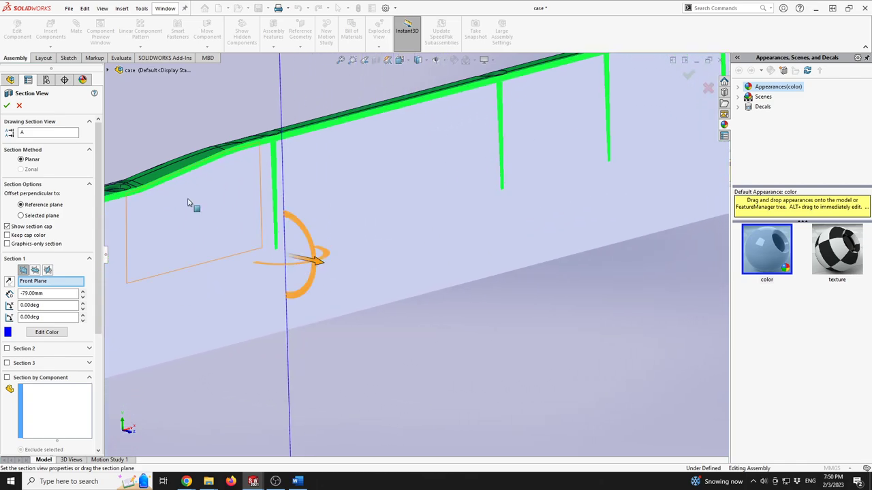
pyautogui.click(21, 108)
pyautogui.scroll(12, 436, 262)
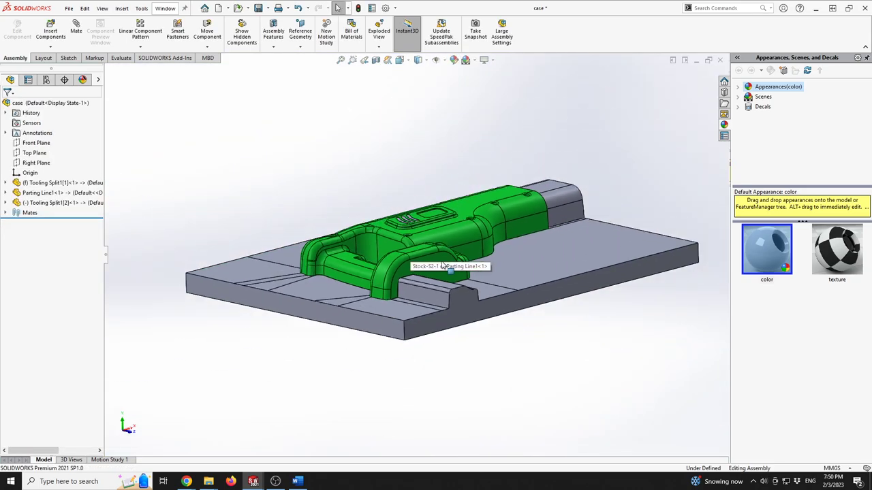
# - Add a coincident mate between the long side faces of the upper and lower mold halves at the handle-base side
pyautogui.moveTo(472, 236); pyautogui.dragTo(446, 247, button='middle')
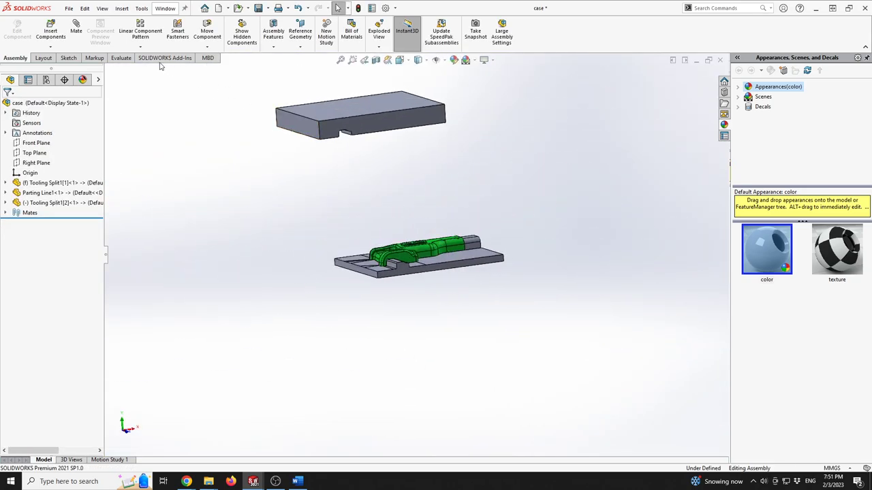
pyautogui.scroll(-2, 401, 117)
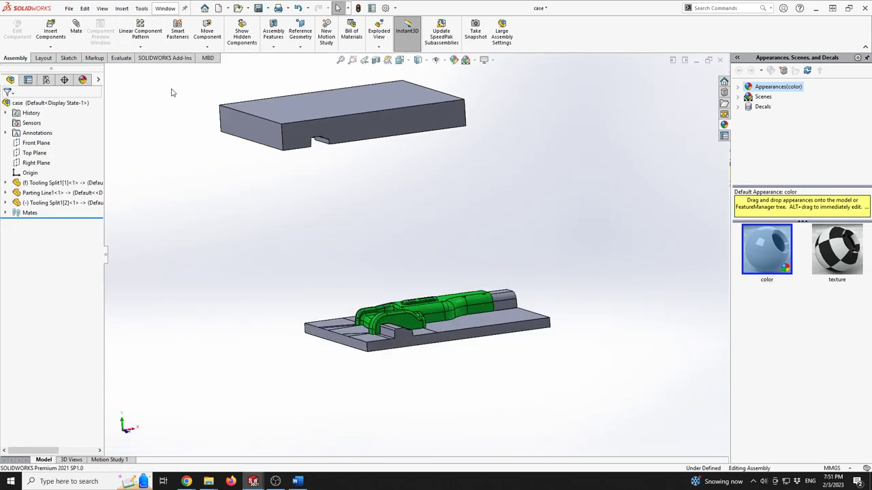
pyautogui.click(76, 27)
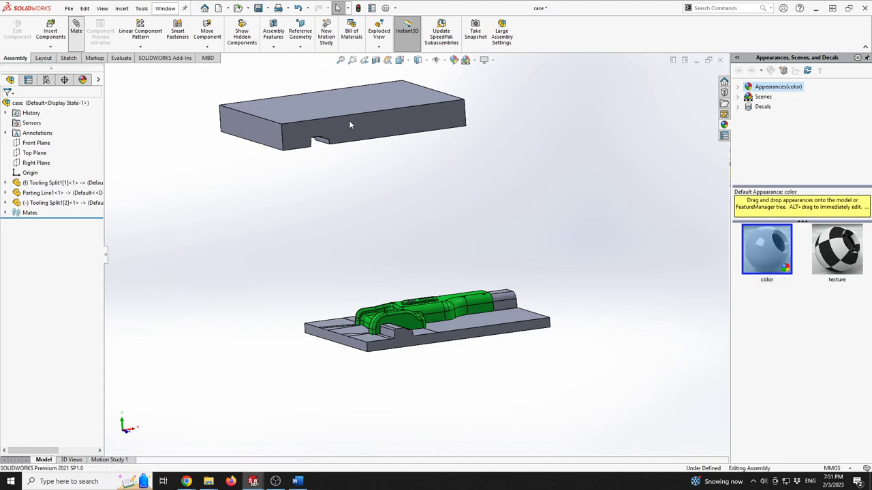
pyautogui.click(396, 120)
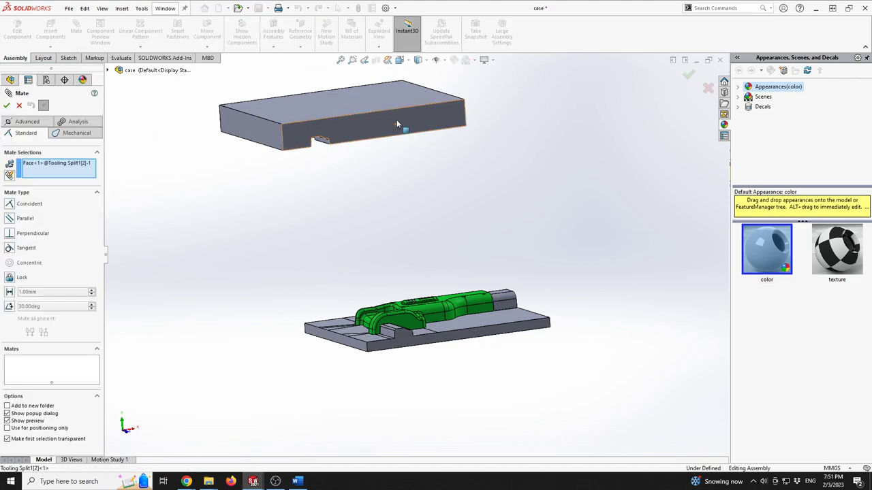
pyautogui.click(459, 339)
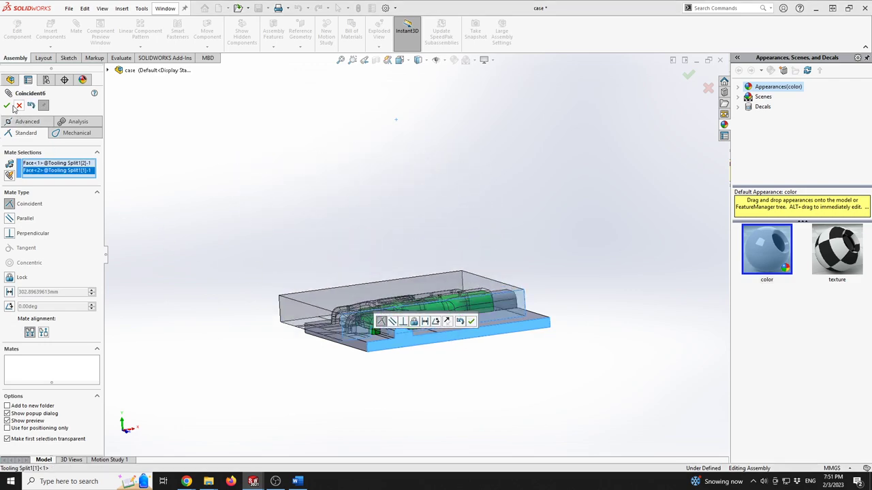
pyautogui.click(7, 106)
# - Add a coincident mate between the barrel-end faces of the upper and lower mold halves and finish mating
pyautogui.moveTo(490, 250); pyautogui.dragTo(468, 309, button='middle')
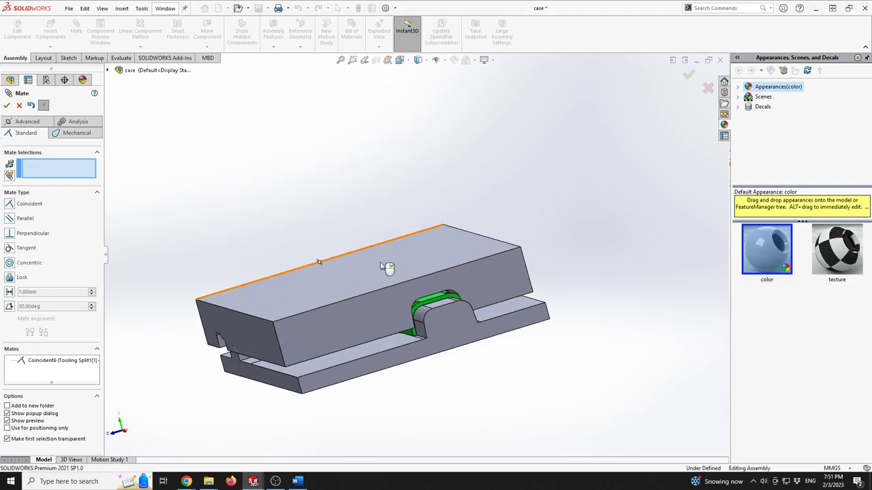
pyautogui.click(485, 283)
pyautogui.click(462, 353)
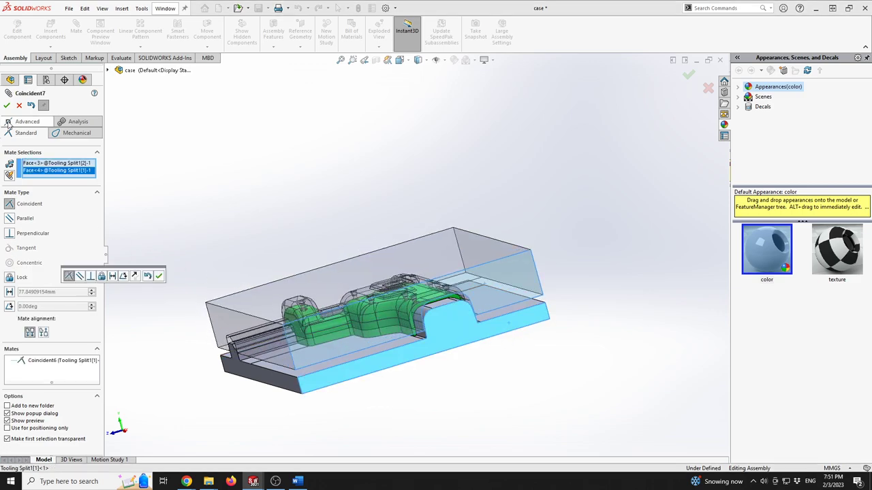
pyautogui.click(7, 106)
pyautogui.scroll(2, 371, 210)
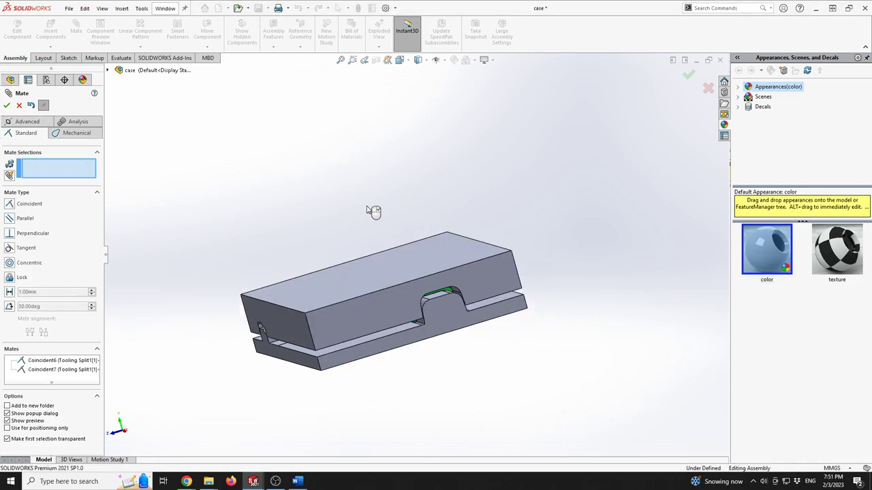
pyautogui.click(6, 106)
# - Raise the upper mold half well clear of the housing and the lower mold half
pyautogui.click(207, 33)
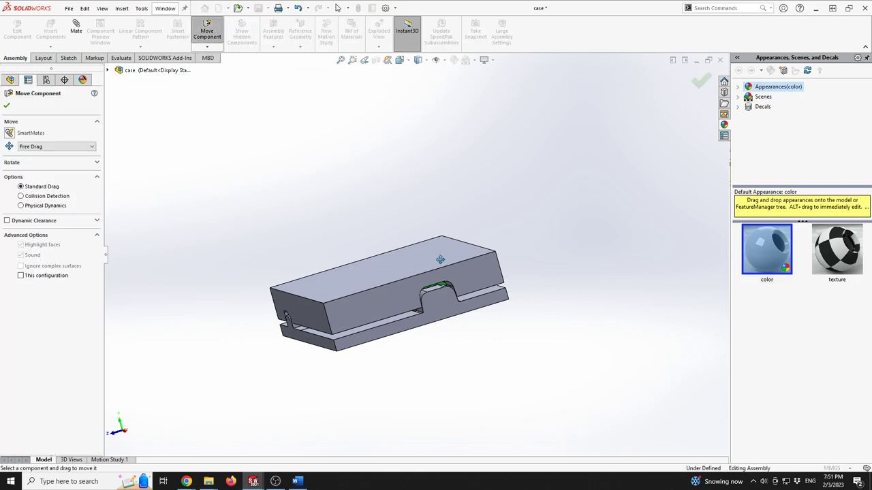
pyautogui.moveTo(426, 238); pyautogui.dragTo(395, 125)
pyautogui.press('Escape')
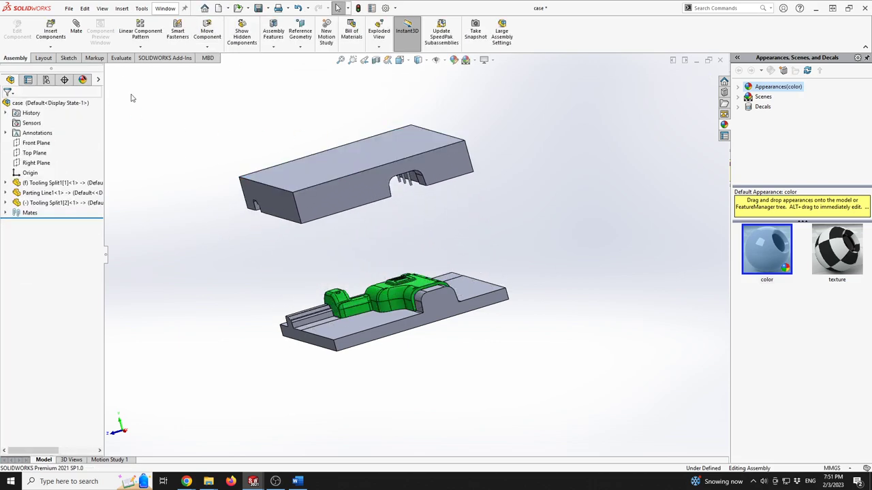
# - Try to mate the upper mold half's flat parting face coincident with the matching parting face on the lower mold half
pyautogui.press('m')
pyautogui.moveTo(433, 162); pyautogui.dragTo(480, 280, button='middle')
pyautogui.click(403, 157)
pyautogui.click(478, 277)
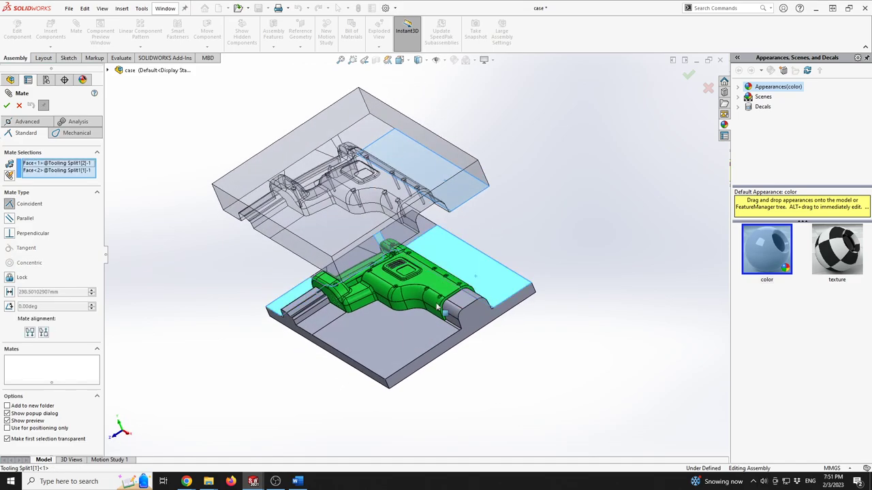
pyautogui.click(10, 203)
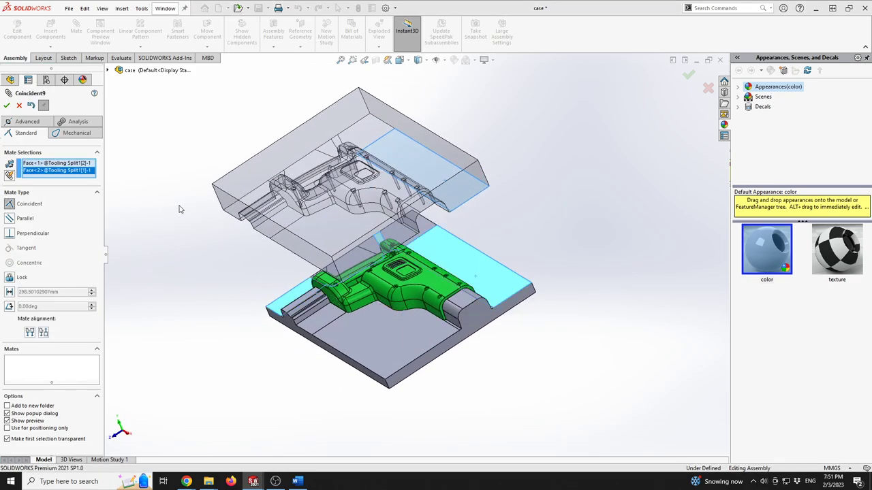
pyautogui.click(20, 106)
# - Add a coincident mate between the small rectangular pad face inside the upper mold cavity and the matching pad face on the housing
pyautogui.moveTo(415, 307); pyautogui.dragTo(393, 225, button='middle')
pyautogui.scroll(-3, 388, 237)
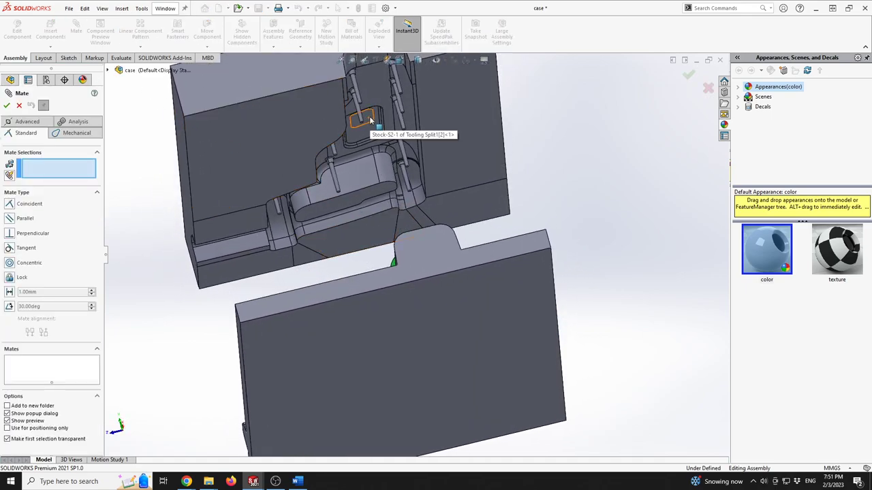
pyautogui.click(370, 120)
pyautogui.hotkey('ctrl', '7')
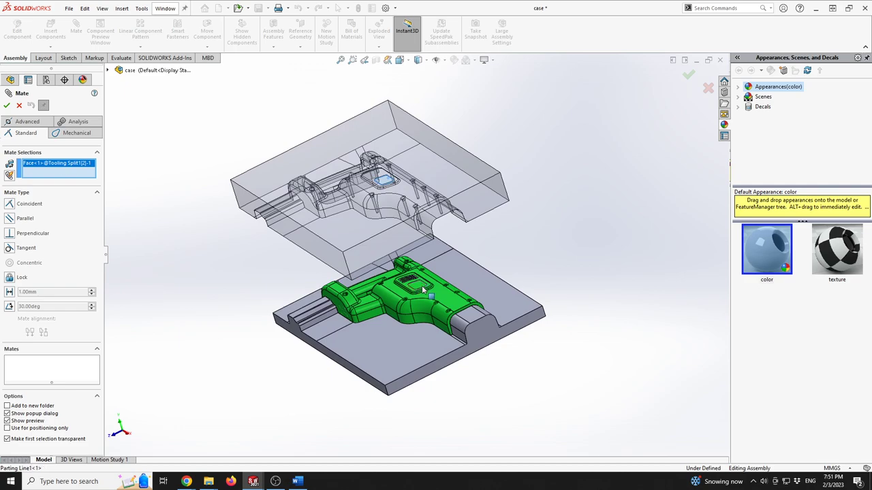
pyautogui.click(422, 288)
pyautogui.click(7, 105)
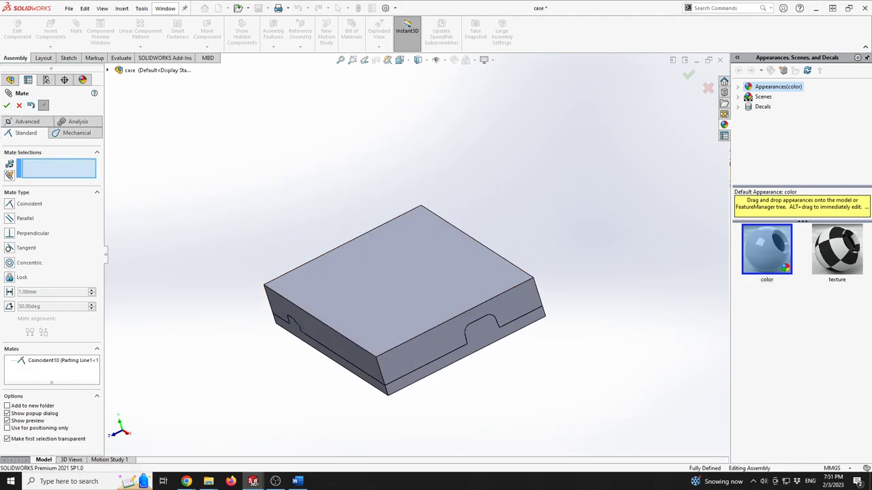
pyautogui.click(6, 105)
# - Start an exploded view and move the upper mold half up about 478 mm along Y as its first step
pyautogui.moveTo(301, 311); pyautogui.dragTo(394, 231, button='middle')
pyautogui.scroll(-2, 394, 231)
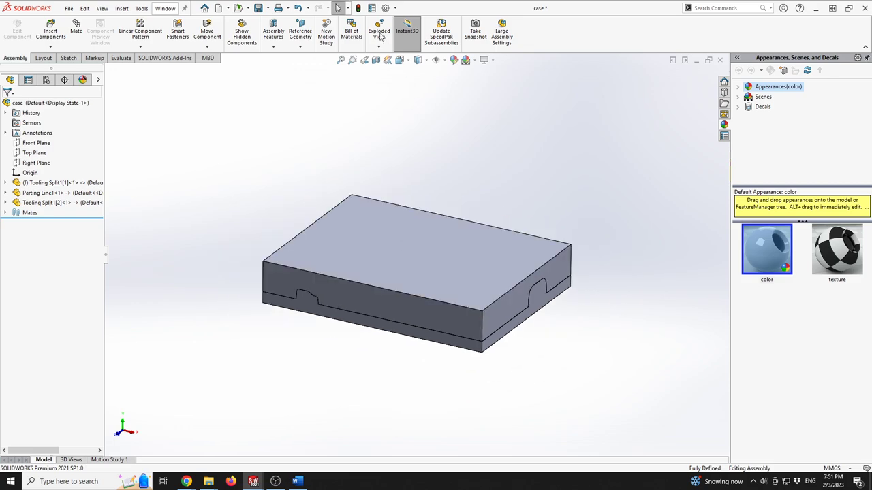
pyautogui.click(378, 34)
pyautogui.scroll(-3, 456, 212)
pyautogui.click(437, 272)
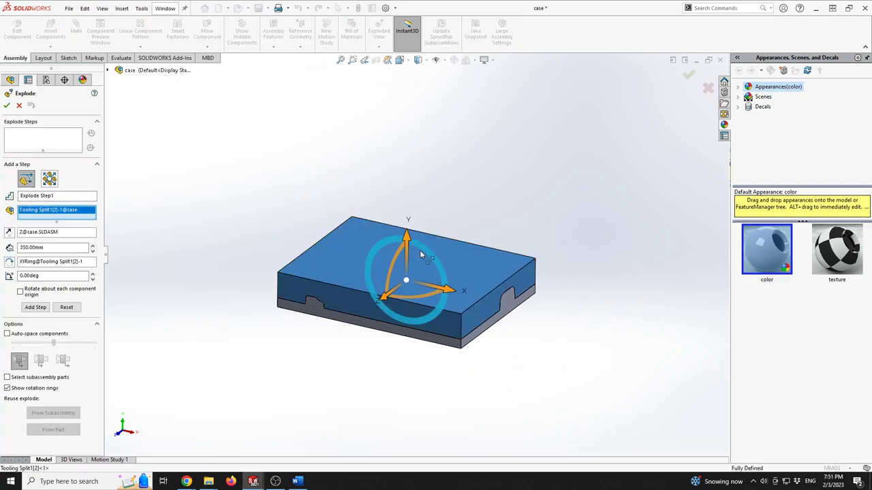
pyautogui.moveTo(405, 242); pyautogui.dragTo(408, 83)
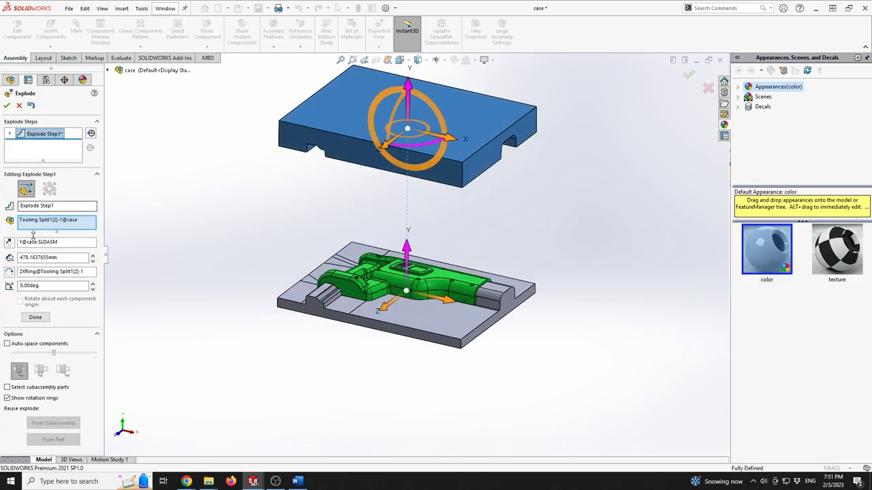
pyautogui.click(36, 318)
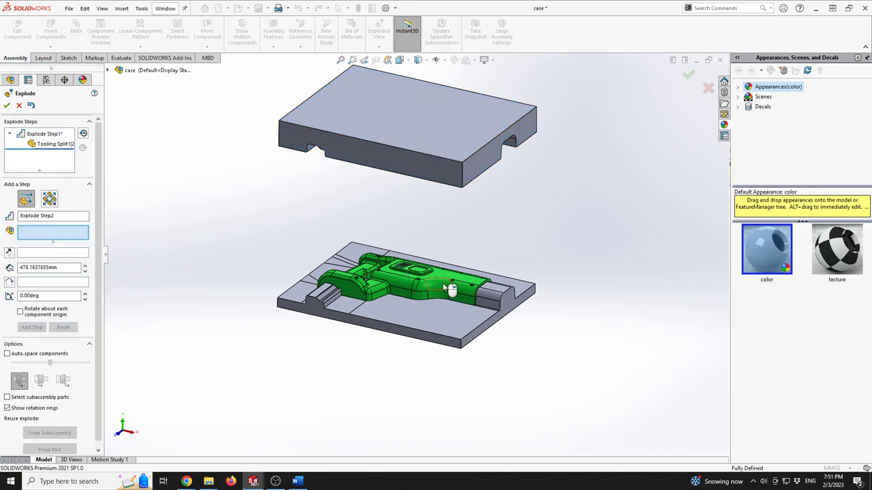
# - Add an explode step that lifts the green housing about 232 mm along Y
pyautogui.click(444, 288)
pyautogui.moveTo(409, 254); pyautogui.dragTo(409, 174)
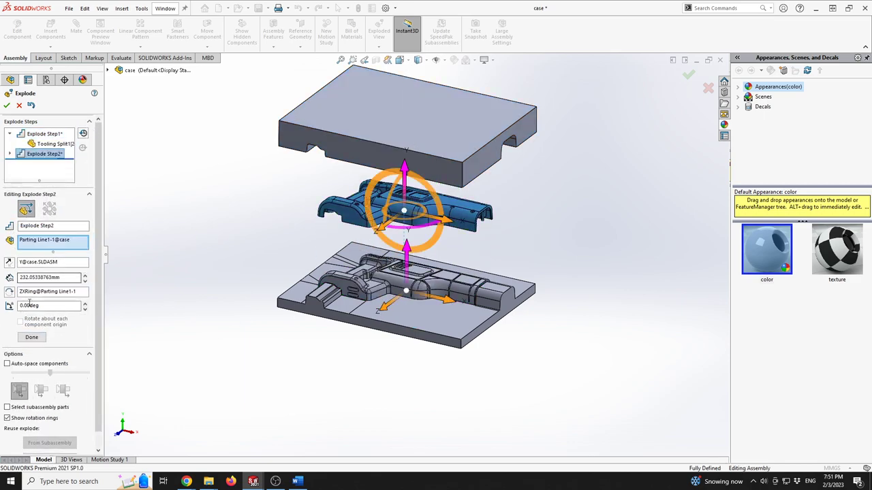
pyautogui.click(32, 338)
# - Add an explode step that rotates the housing -360° about the Y axis, and finish the exploded view
pyautogui.click(434, 219)
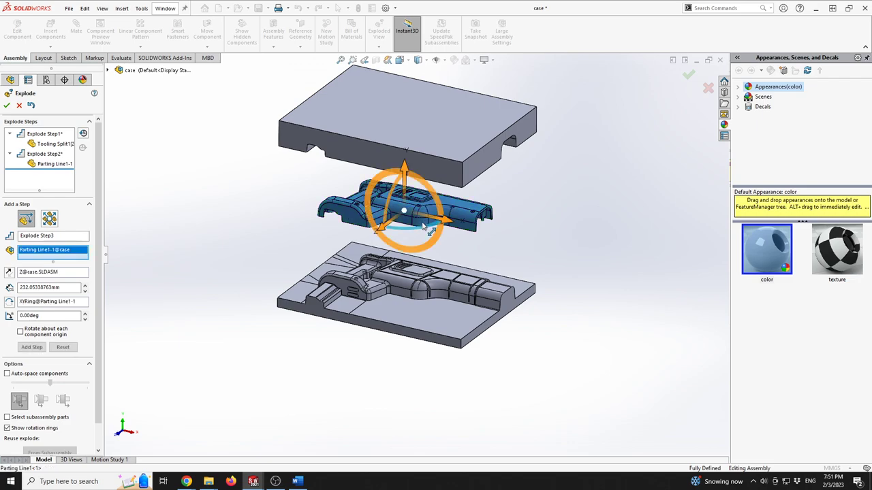
pyautogui.moveTo(425, 233); pyautogui.dragTo(499, 276)
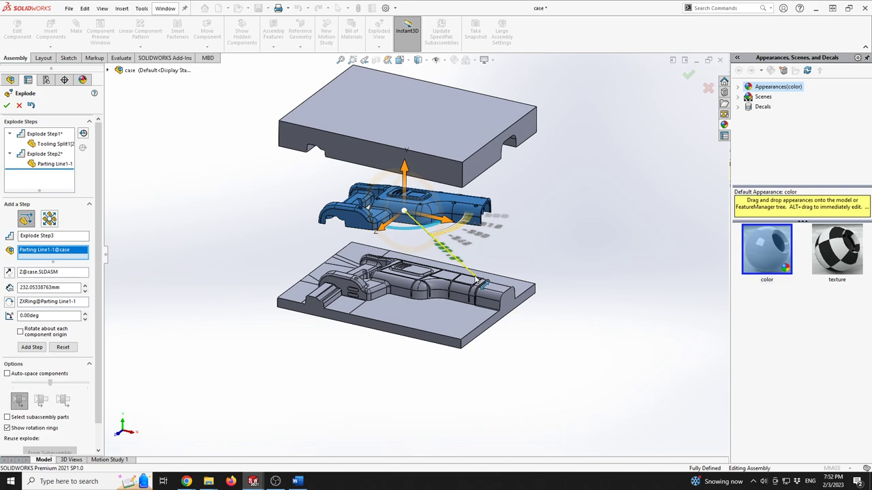
pyautogui.moveTo(475, 279); pyautogui.dragTo(477, 280)
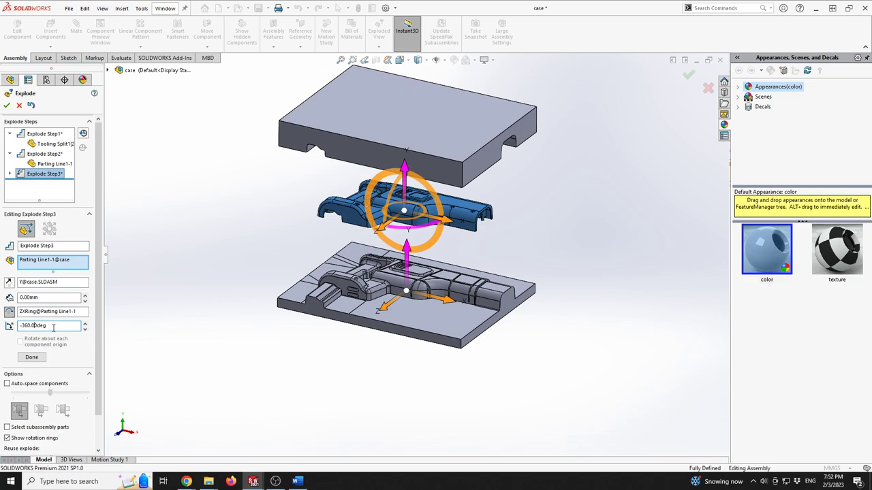
pyautogui.click(31, 358)
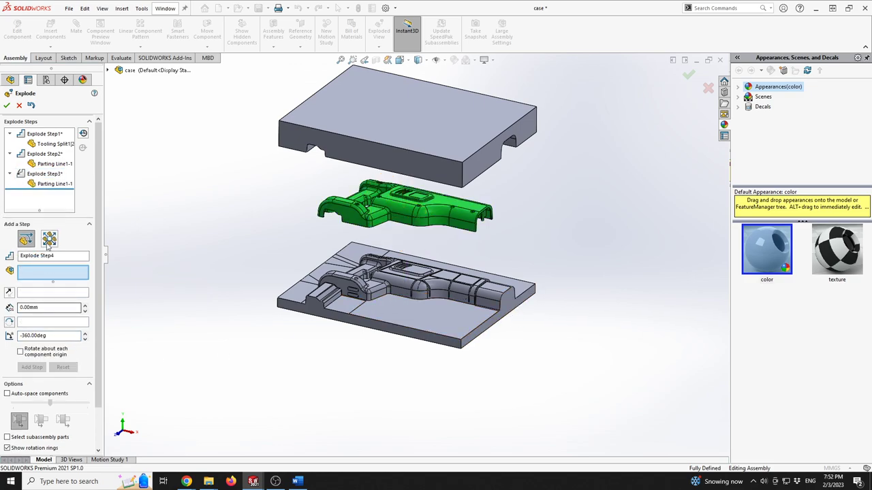
pyautogui.click(7, 106)
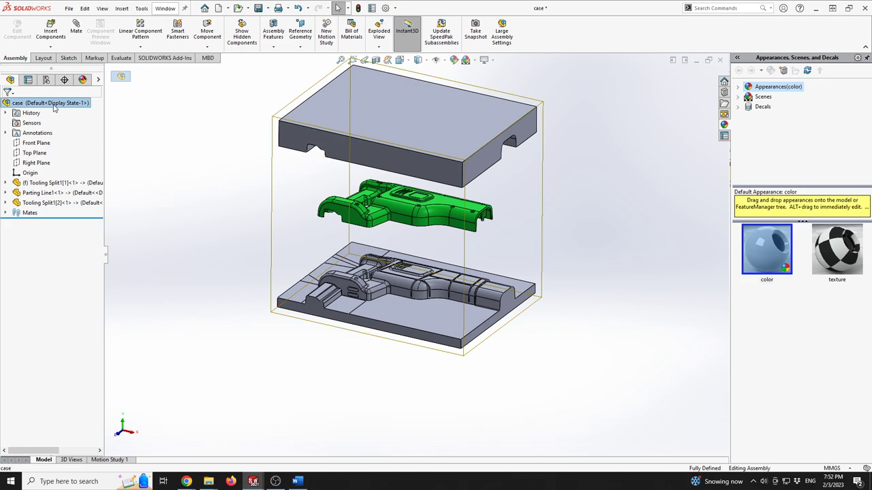
# - Play the collapse animation of the exploded assembly and examine the moving mold halves and housing
pyautogui.rightClick(54, 107)
pyautogui.click(99, 200)
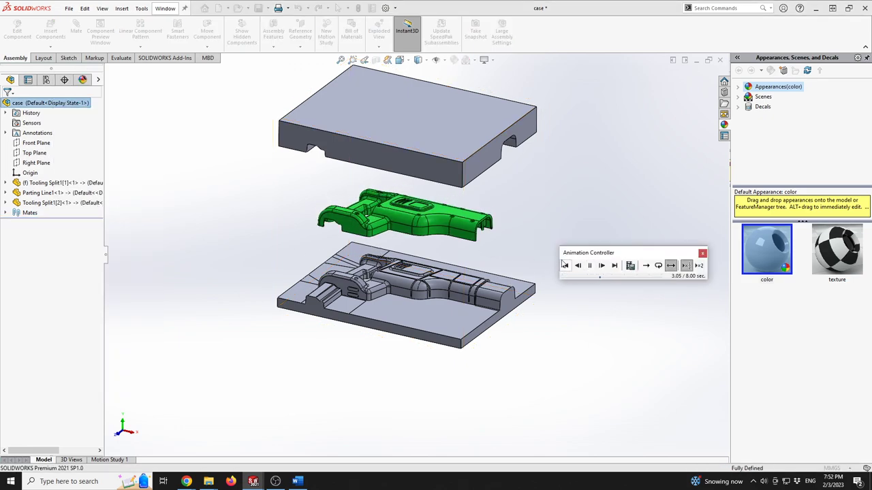
pyautogui.scroll(-2, 516, 228)
pyautogui.moveTo(414, 344); pyautogui.dragTo(406, 279, button='middle')
pyautogui.moveTo(446, 247); pyautogui.dragTo(459, 311, button='middle')
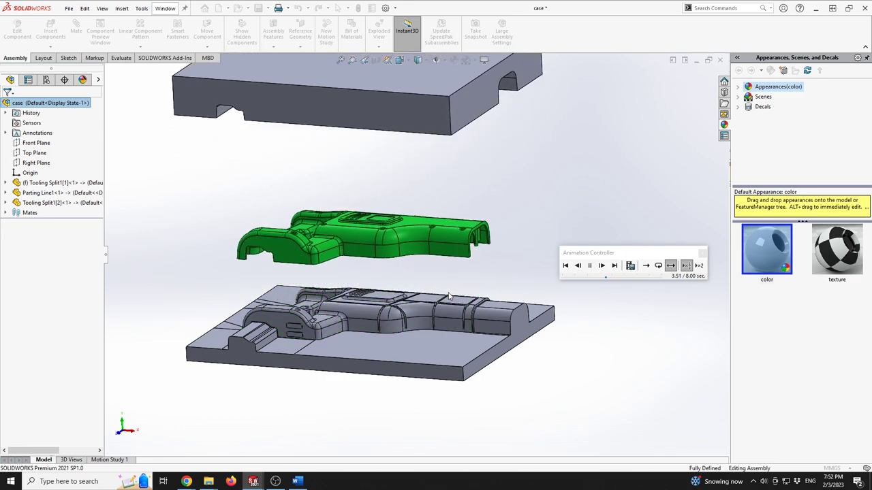
pyautogui.scroll(2, 415, 254)
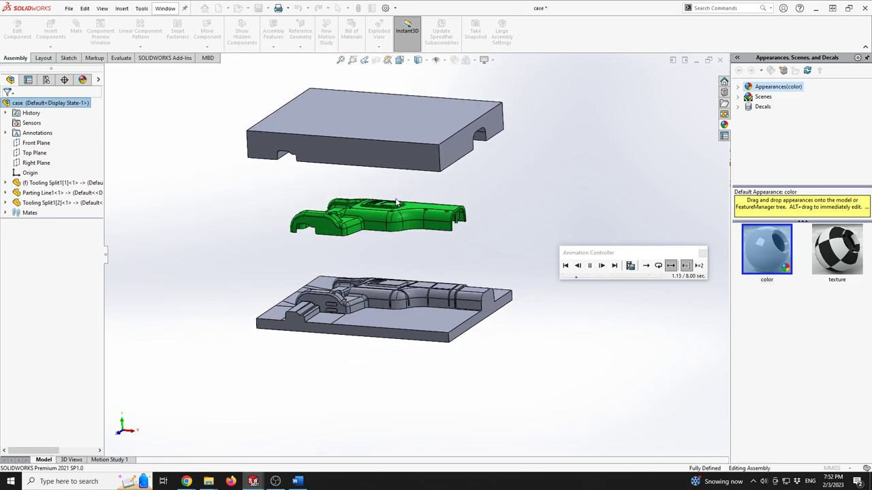
pyautogui.scroll(-2, 397, 203)
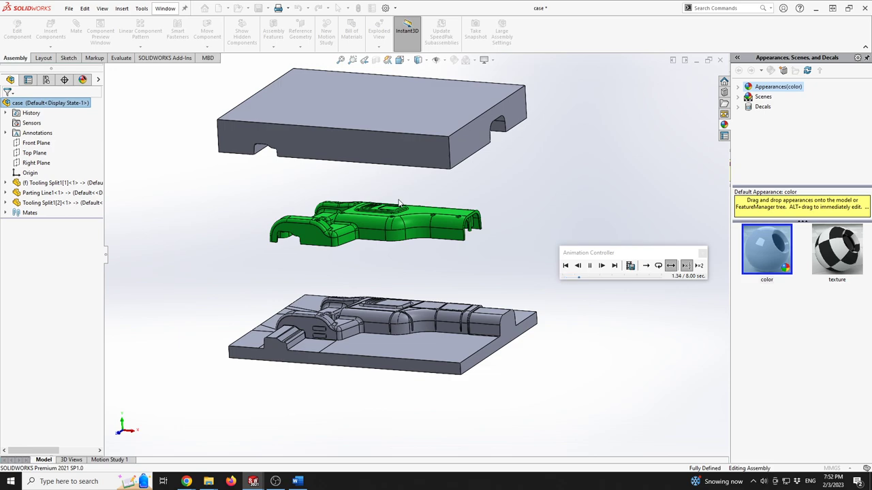